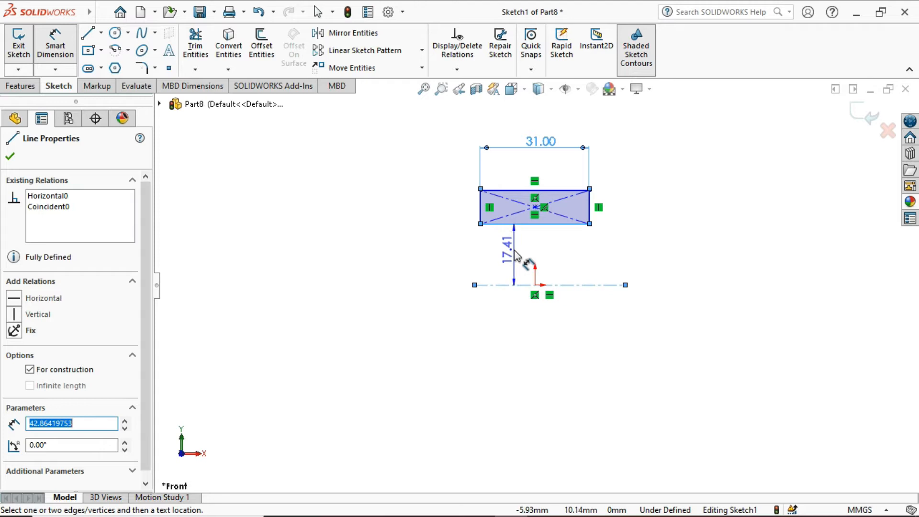
Set the distance between the rectangle's lower edge and the horizontal centerline to 53 mm.
{"action": "type", "text": "53"}
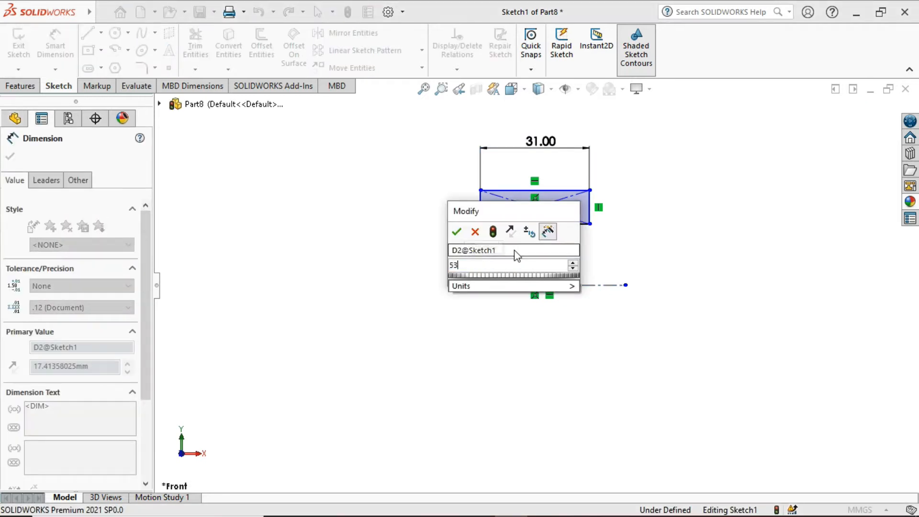
{"action": "key", "text": "Return"}
{"action": "key", "text": "f"}
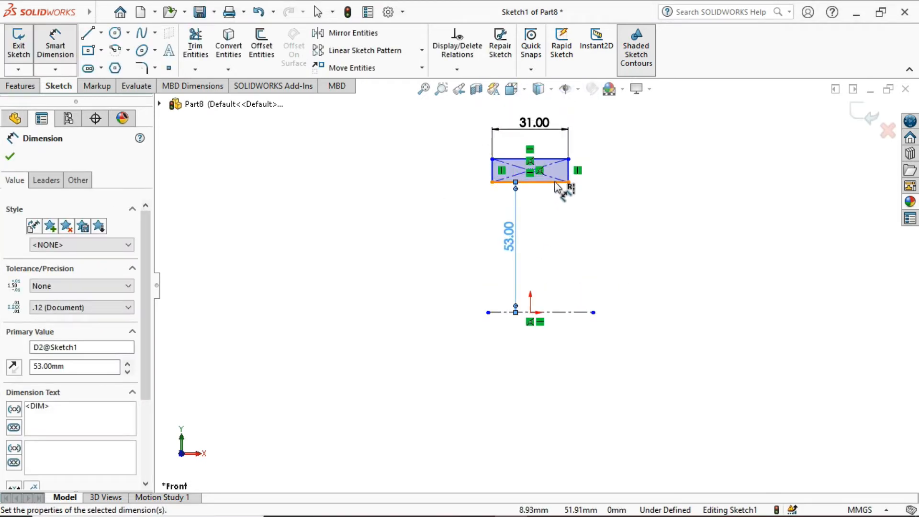
Dimension the rectangle's upper edge at 65 mm from the horizontal centerline.
{"action": "left_click", "coordinate": [460, 157]}
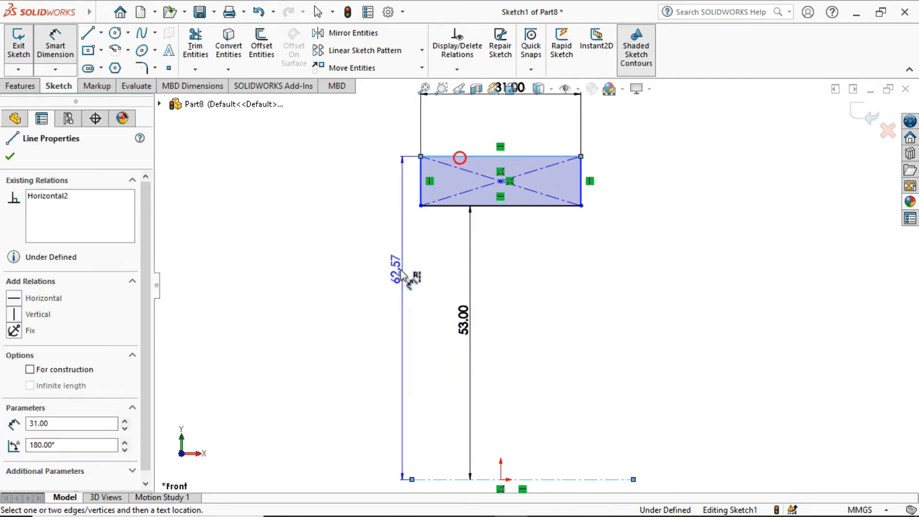
{"action": "left_click", "coordinate": [383, 307]}
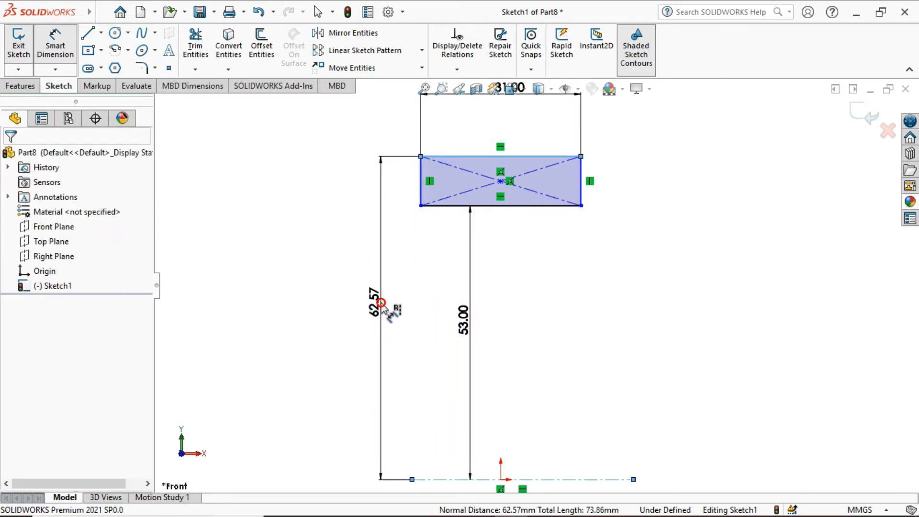
{"action": "type", "text": "65"}
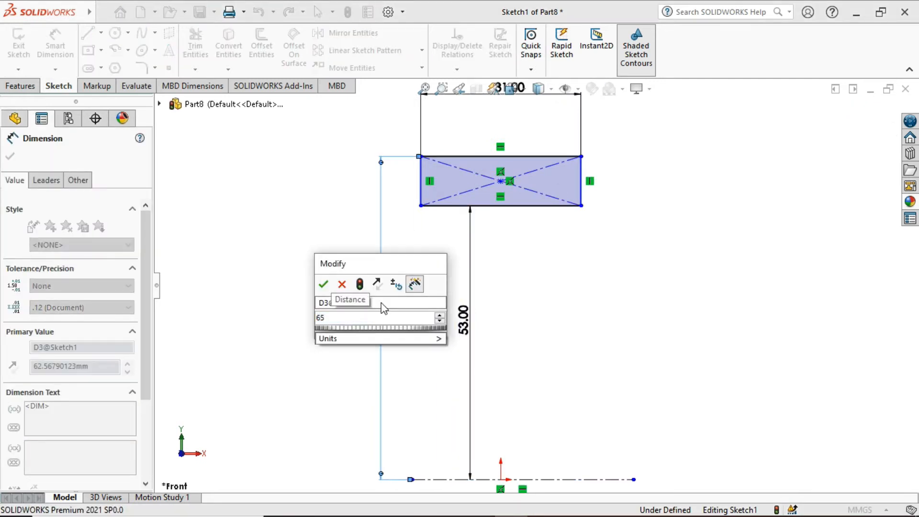
{"action": "key", "text": "Return"}
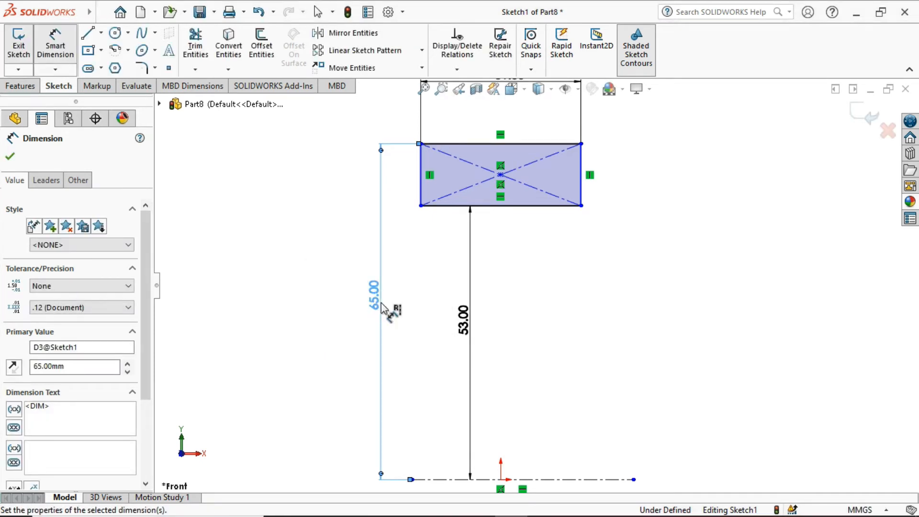
{"action": "key", "text": "f"}
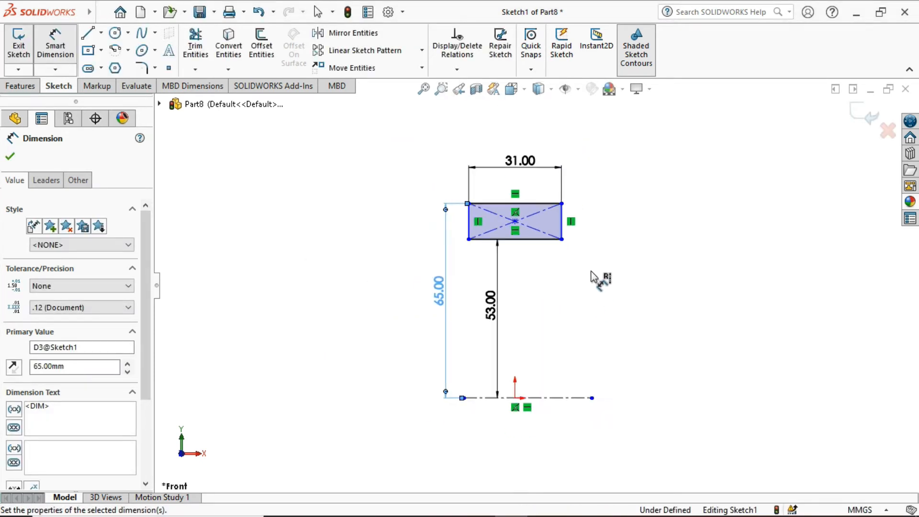
Draw a vertical centerline from the midpoint of the rectangle's lower edge down to the origin.
{"action": "left_click", "coordinate": [101, 33]}
{"action": "left_click", "coordinate": [122, 65]}
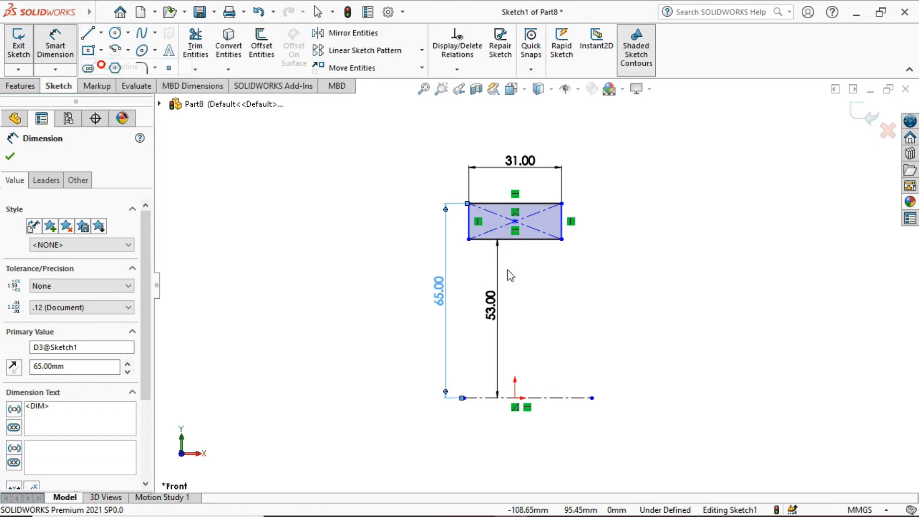
{"action": "left_click", "coordinate": [515, 239]}
{"action": "left_click", "coordinate": [515, 398]}
{"action": "right_click", "coordinate": [637, 217]}
{"action": "left_click", "coordinate": [657, 229]}
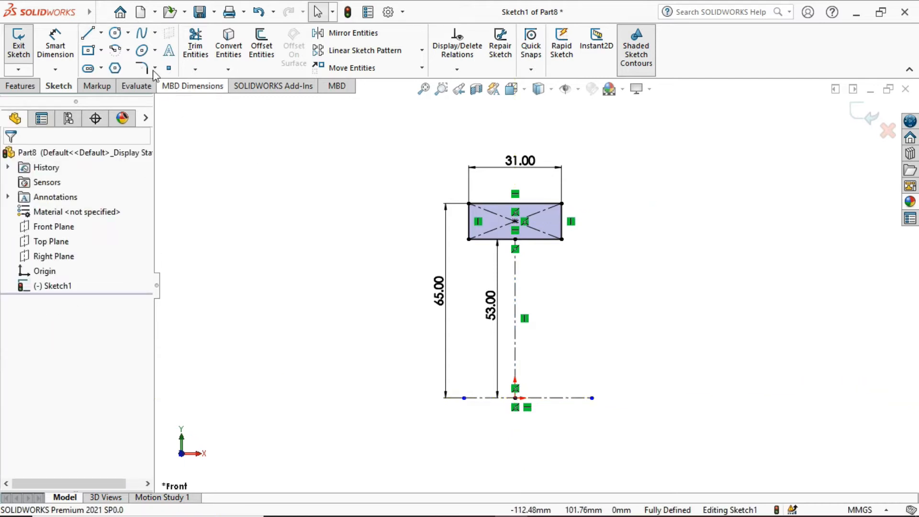
Sketch a centerpoint arc of about 11.8 mm radius, centred on the vertical centerline, with both ends on the rectangle's lower edge.
{"action": "left_click", "coordinate": [114, 49]}
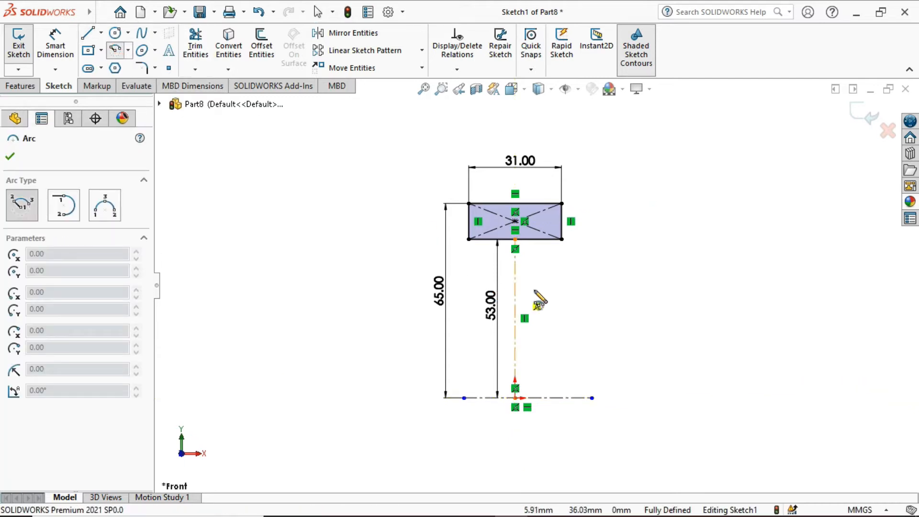
{"action": "scroll", "coordinate": [537, 290], "scroll_direction": "down", "scroll_amount": 2}
{"action": "left_click", "coordinate": [505, 256]}
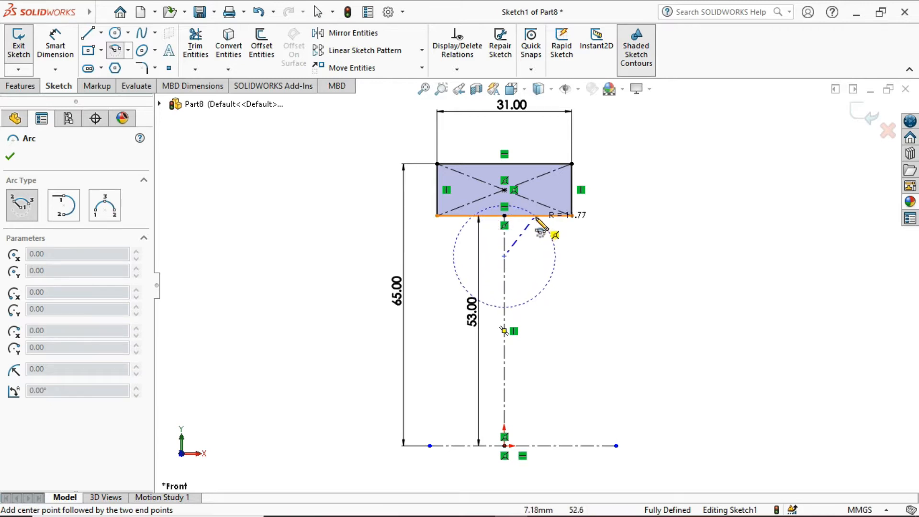
{"action": "left_click", "coordinate": [537, 216]}
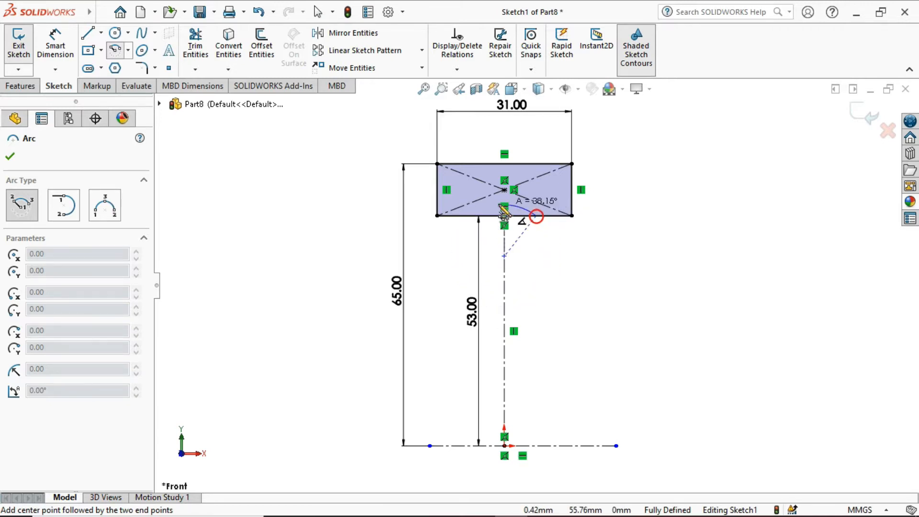
{"action": "left_click", "coordinate": [473, 217]}
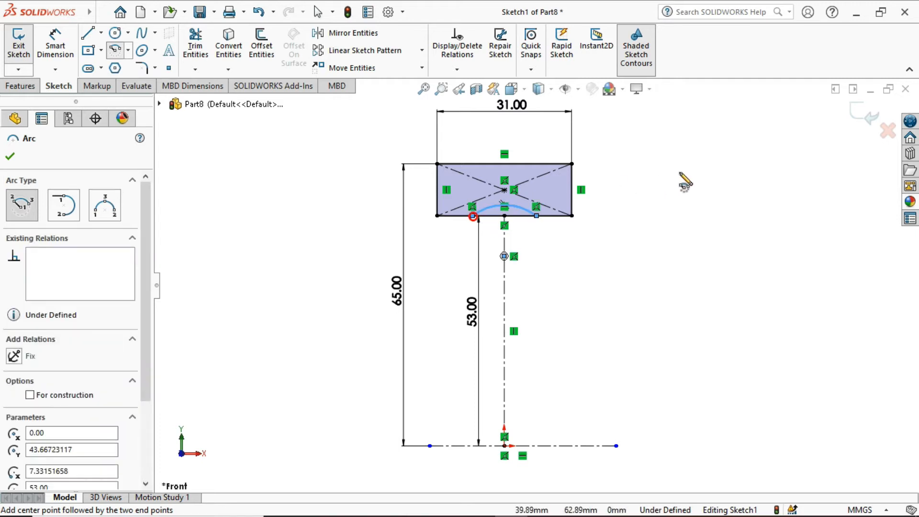
{"action": "right_click", "coordinate": [685, 165]}
{"action": "left_click", "coordinate": [719, 175]}
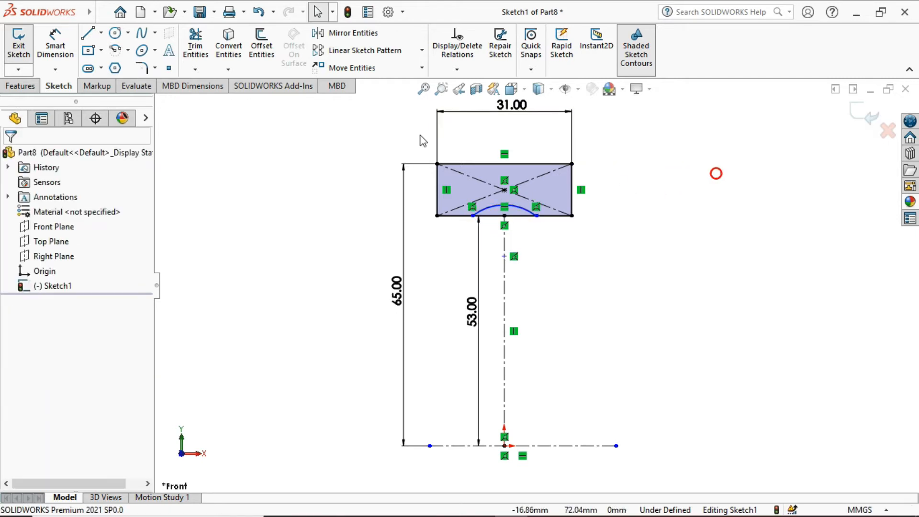
Dimension the arc's centre point at 8 mm from the rectangle's lower edge.
{"action": "left_click", "coordinate": [64, 41]}
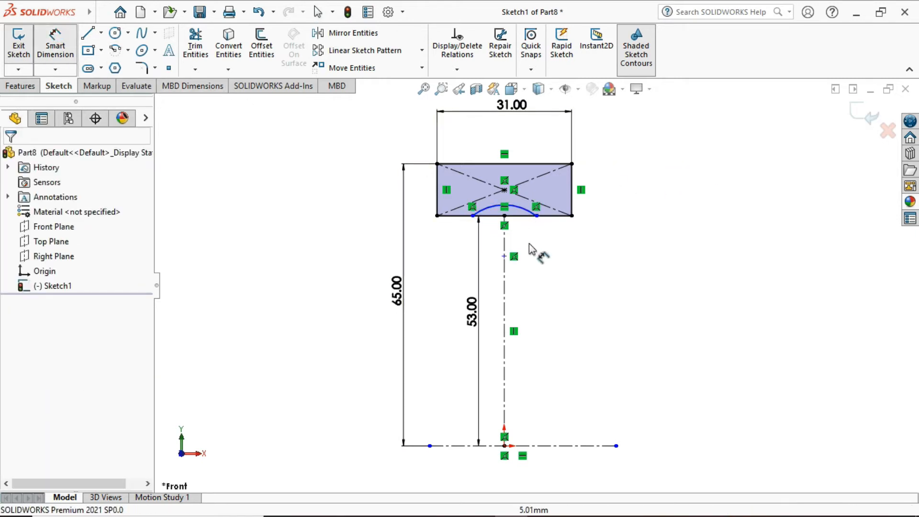
{"action": "left_click", "coordinate": [503, 256]}
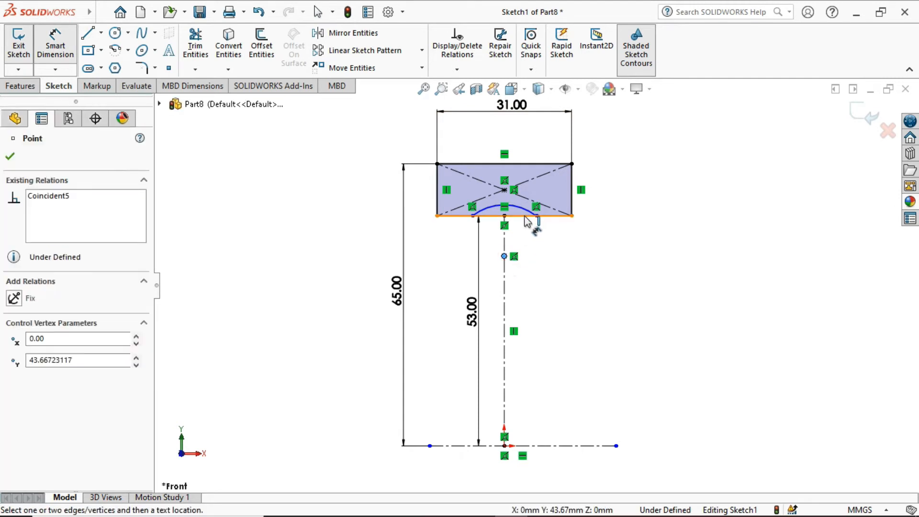
{"action": "left_click", "coordinate": [526, 216]}
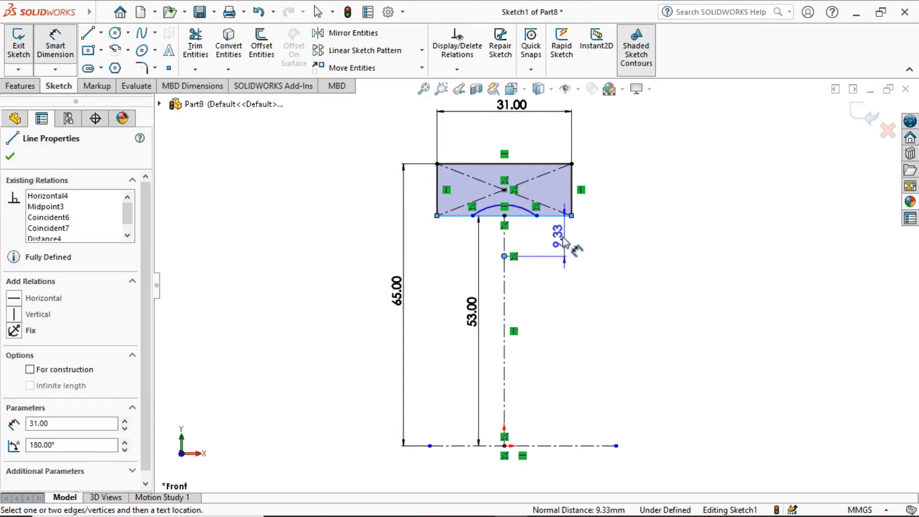
{"action": "left_click", "coordinate": [558, 242]}
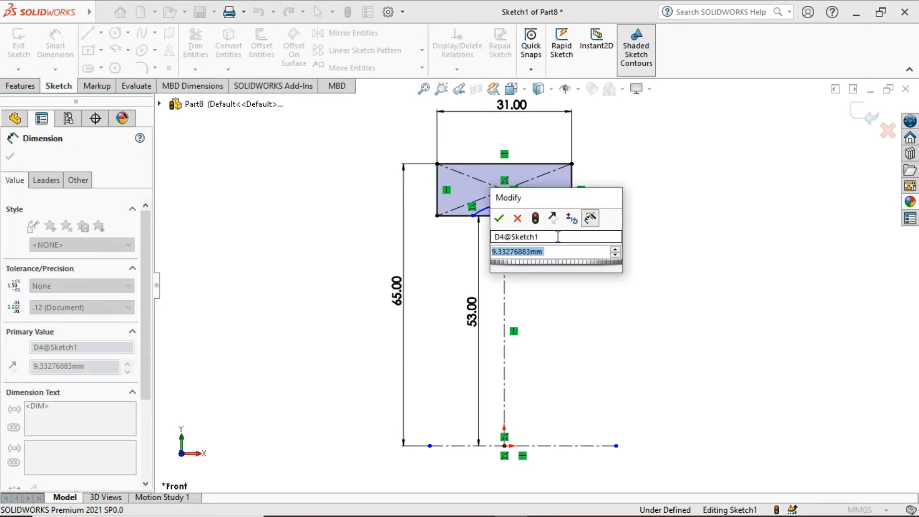
{"action": "type", "text": "8"}
{"action": "key", "text": "Return"}
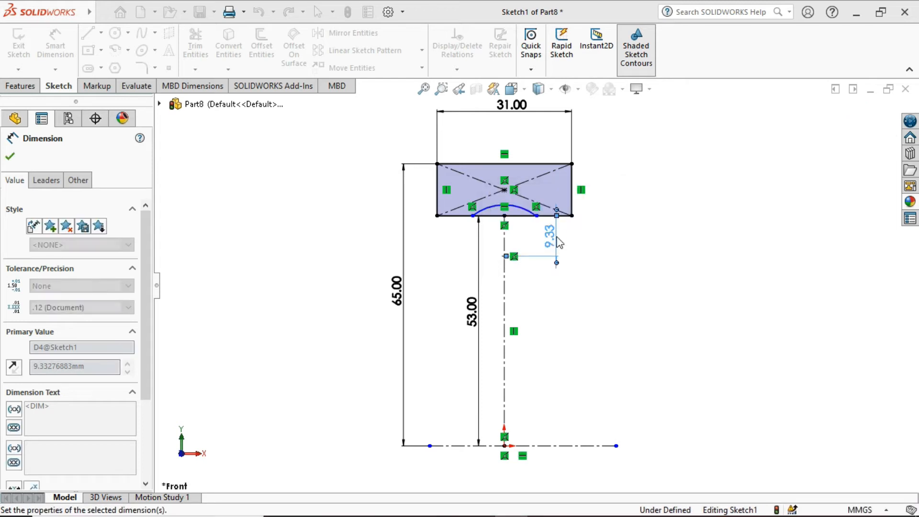
Dimension the arc's radius at 12 mm and finish dimensioning.
{"action": "left_click", "coordinate": [527, 212]}
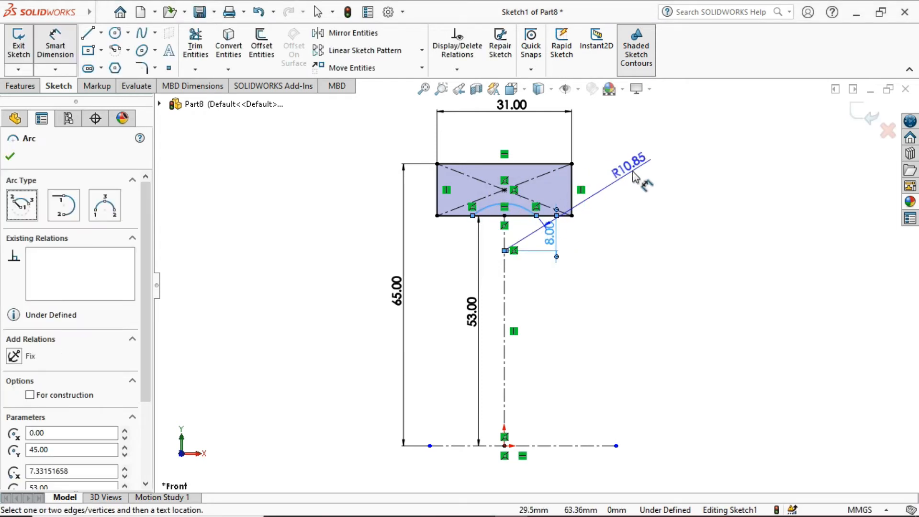
{"action": "left_click", "coordinate": [633, 172]}
{"action": "type", "text": "12"}
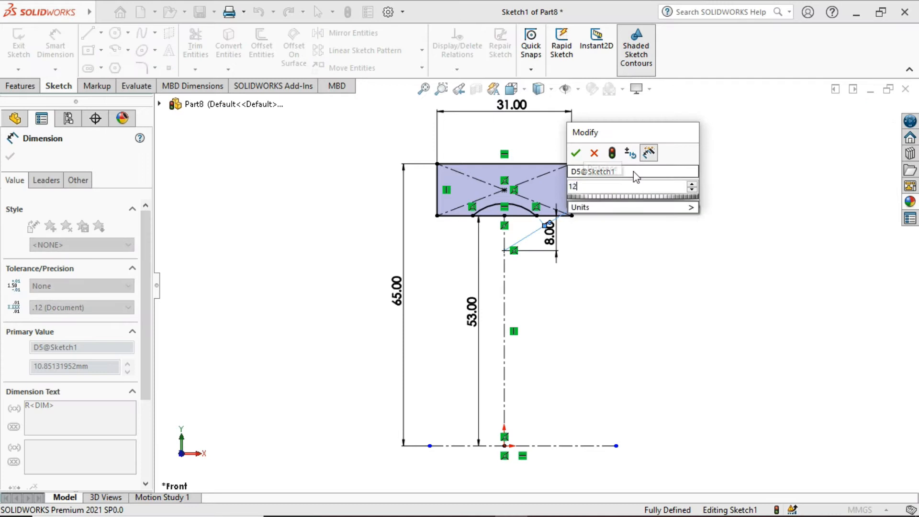
{"action": "key", "text": "Return"}
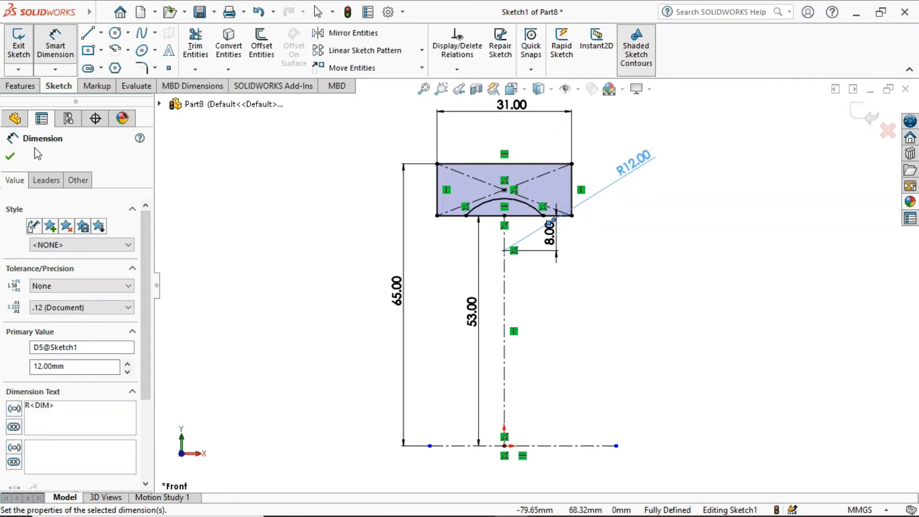
{"action": "left_click", "coordinate": [11, 157]}
Trim away the part of the rectangle's lower edge beneath the arc with Trim to closest, accepting deletion of the midpoint relation.
{"action": "left_click", "coordinate": [195, 45]}
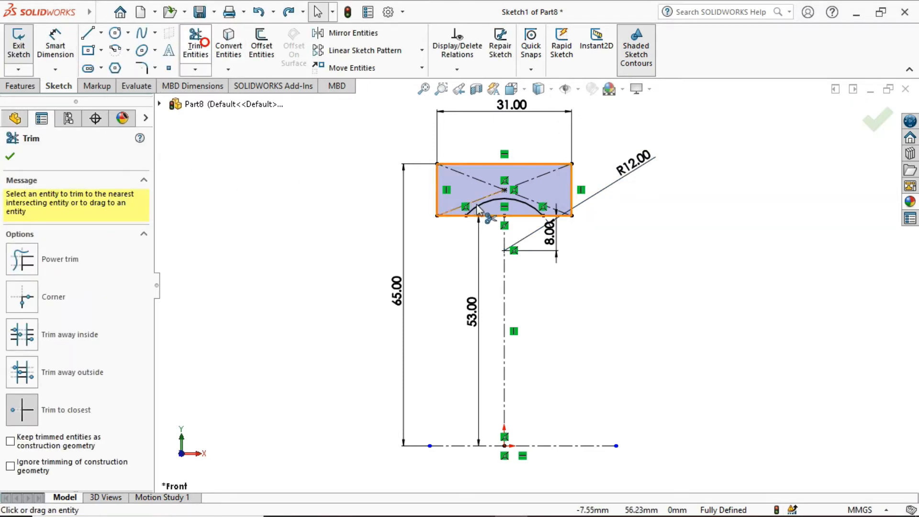
{"action": "left_click", "coordinate": [492, 216]}
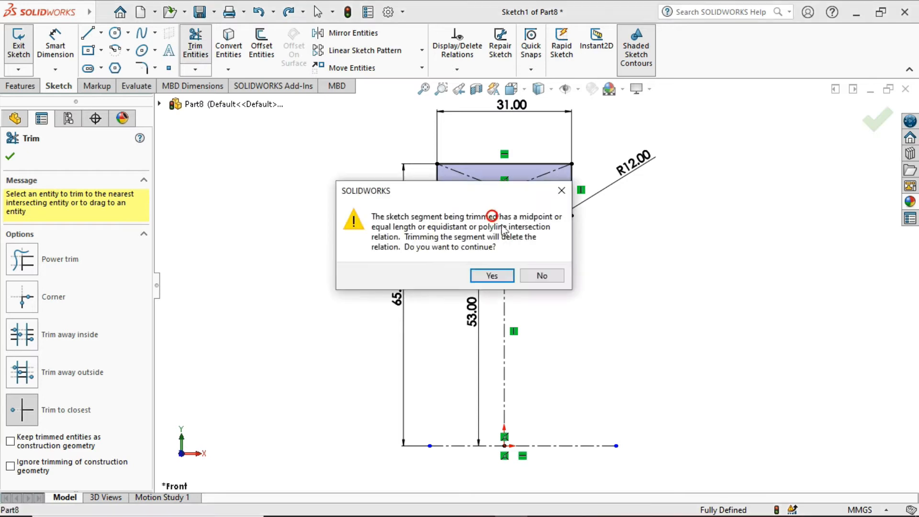
{"action": "left_click", "coordinate": [480, 280]}
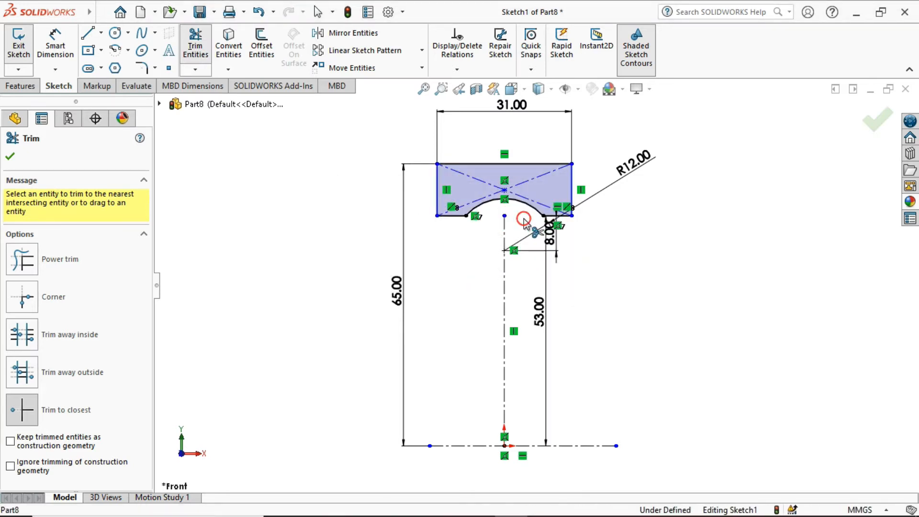
{"action": "right_click", "coordinate": [252, 138]}
{"action": "left_click", "coordinate": [293, 211]}
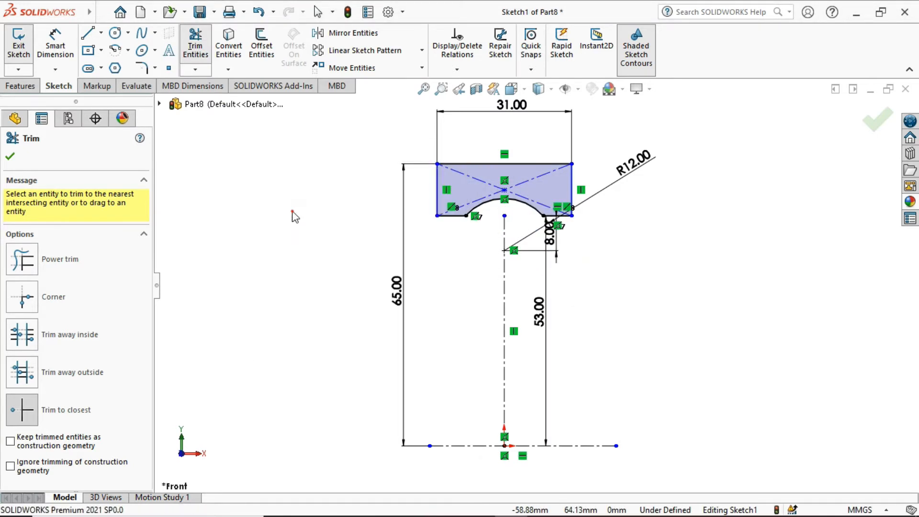
Add an Equal relation between the two short lower edge segments on either side of the arc.
{"action": "left_click", "coordinate": [455, 218]}
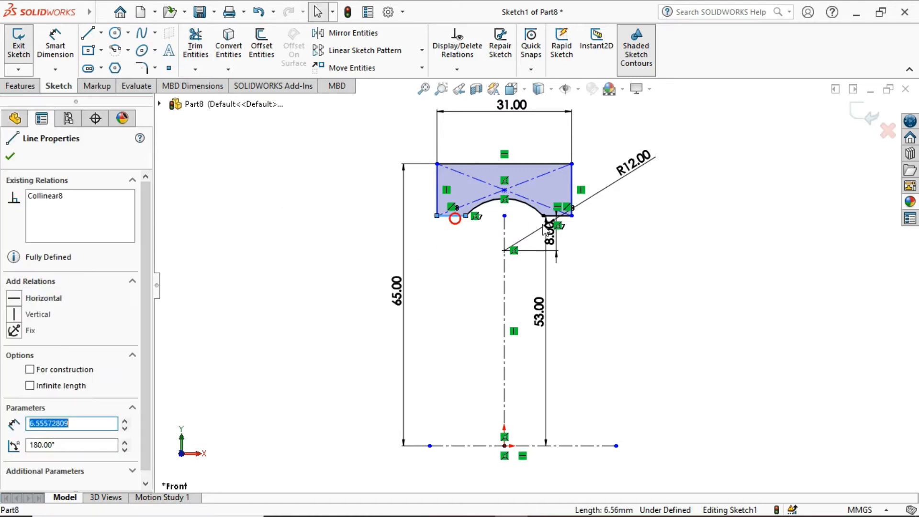
{"action": "left_click", "coordinate": [567, 218], "text": "ctrl"}
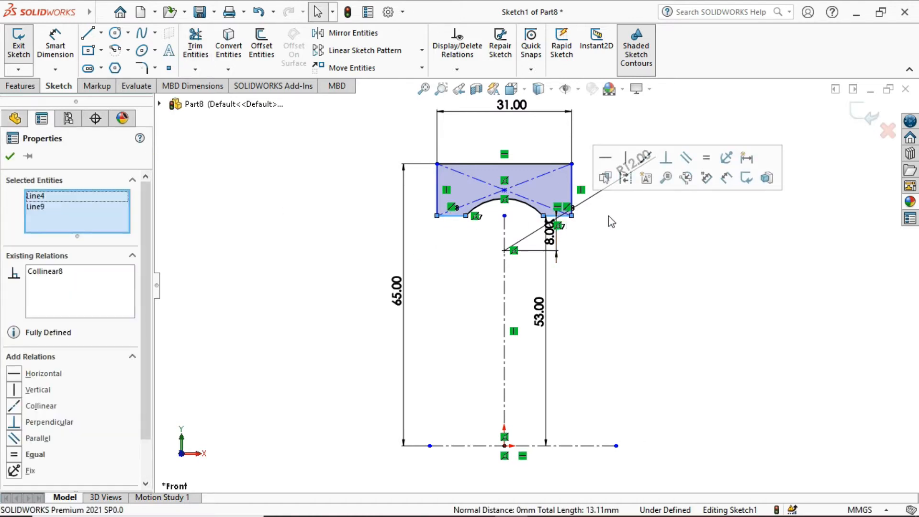
{"action": "left_click", "coordinate": [707, 160]}
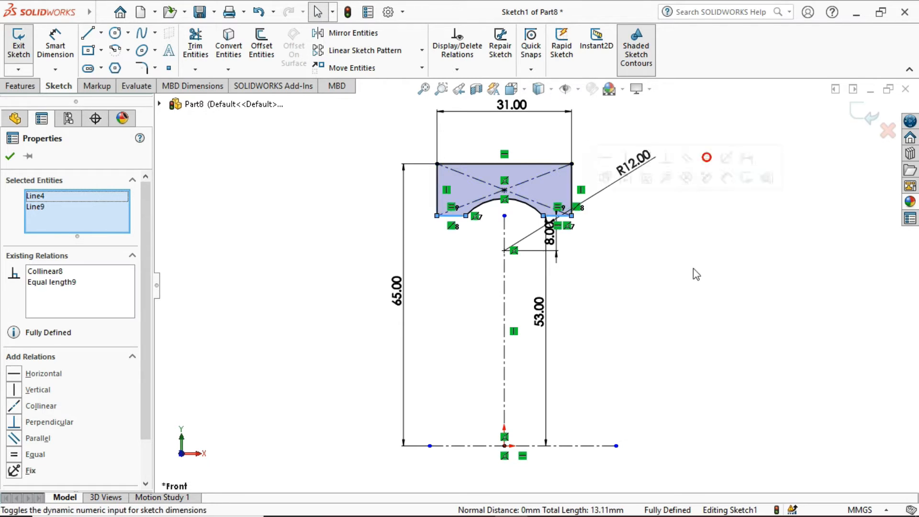
{"action": "left_click", "coordinate": [9, 158]}
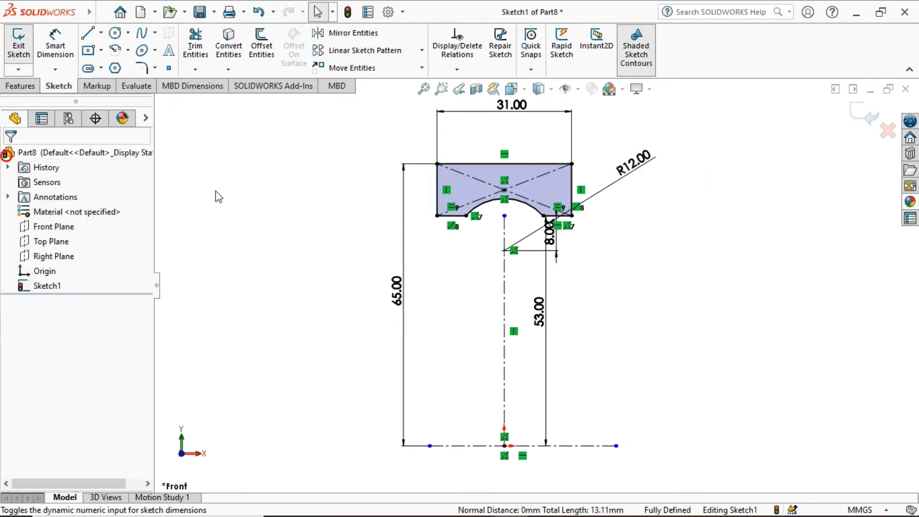
Revolve the profile 360 degrees about the horizontal centerline into a solid ring.
{"action": "left_click", "coordinate": [14, 87]}
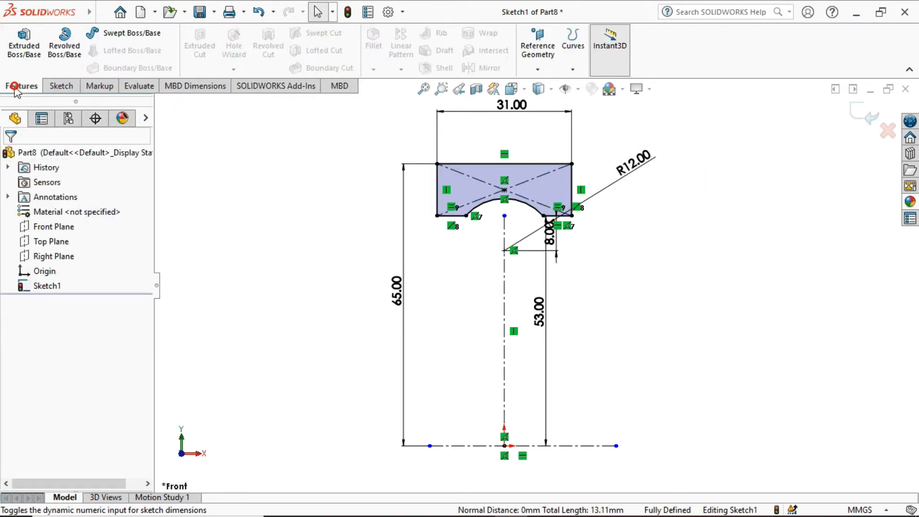
{"action": "left_click", "coordinate": [66, 46]}
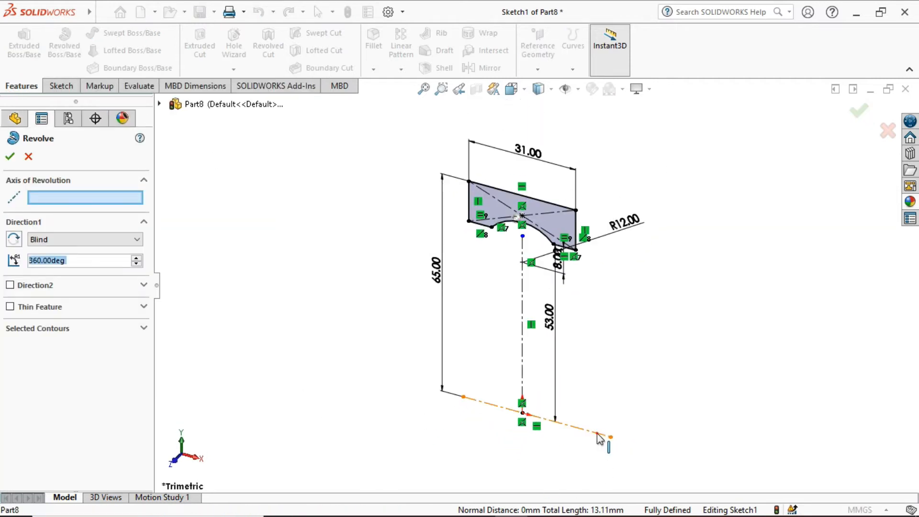
{"action": "left_click", "coordinate": [598, 435]}
{"action": "left_click", "coordinate": [10, 156]}
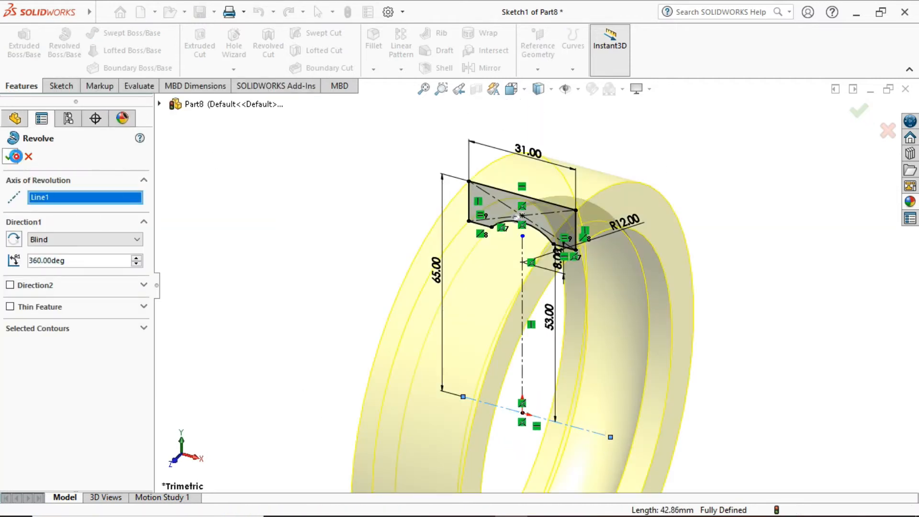
{"action": "left_click", "coordinate": [771, 247]}
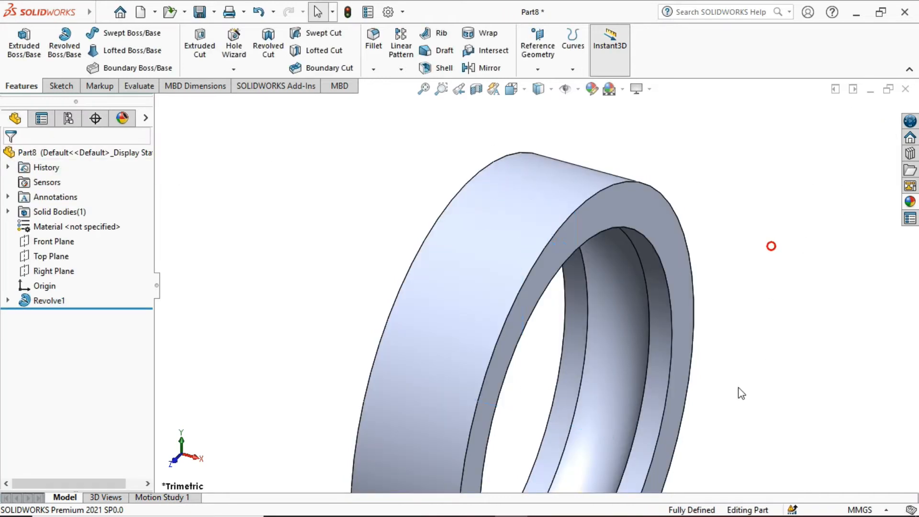
{"action": "scroll", "coordinate": [710, 385], "scroll_direction": "up", "scroll_amount": 7}
{"action": "middle_click_drag", "start_coordinate": [629, 376], "coordinate": [603, 345]}
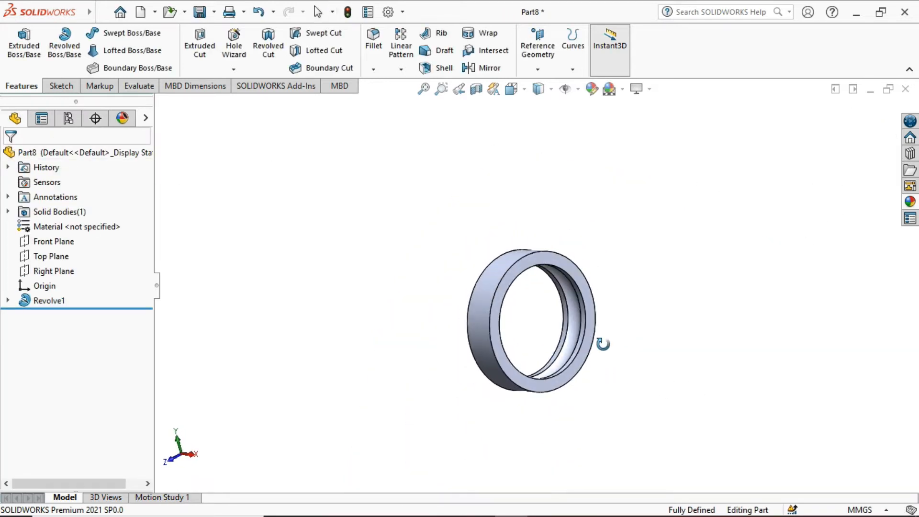
Fillet the edges of the ring's outer cylindrical face with a 2.1 mm radius.
{"action": "scroll", "coordinate": [617, 332], "scroll_direction": "down", "scroll_amount": 2}
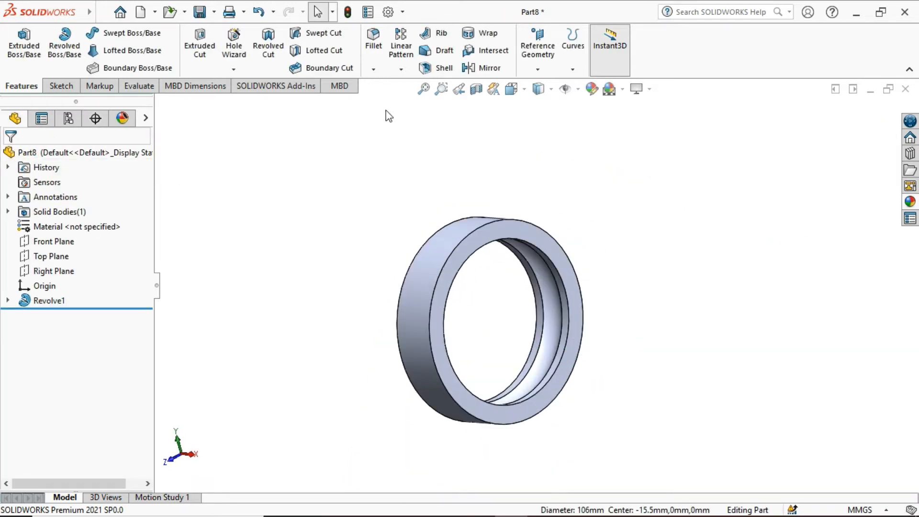
{"action": "left_click", "coordinate": [418, 271]}
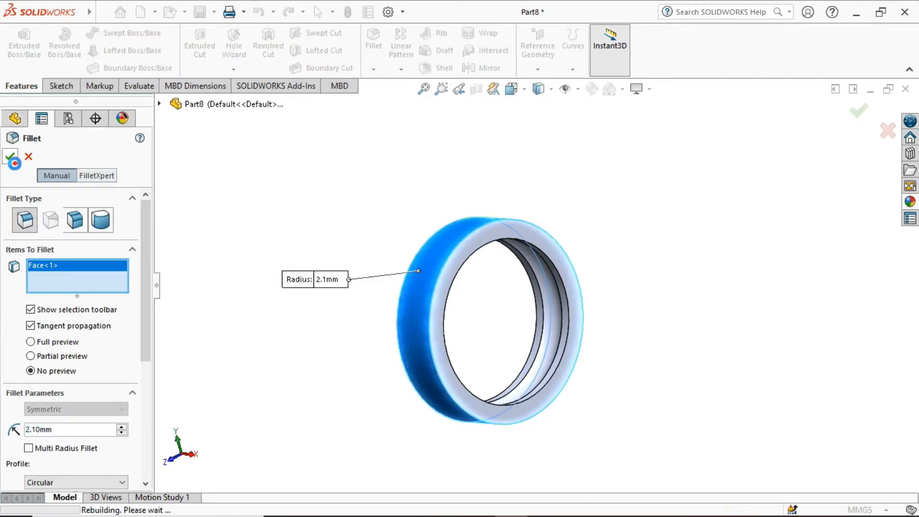
{"action": "left_click", "coordinate": [10, 157]}
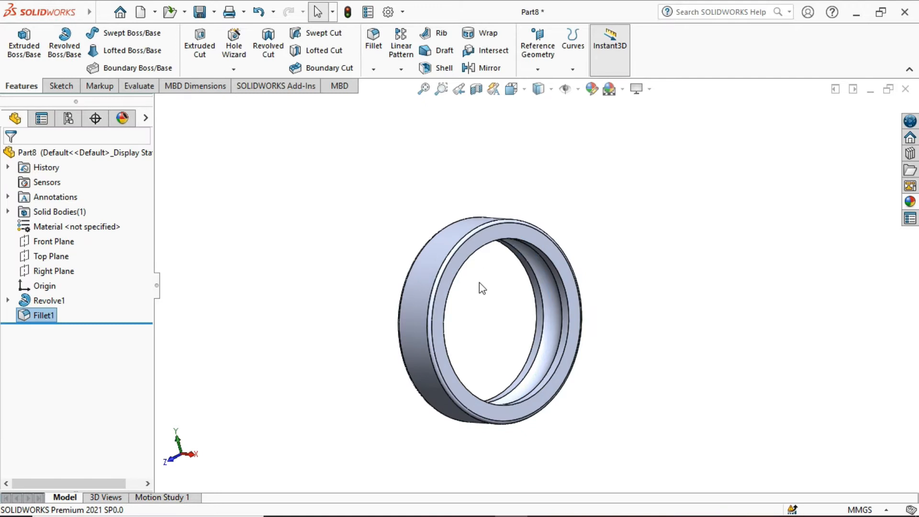
Apply the manganese bronze appearance to the ring's revolve feature.
{"action": "scroll", "coordinate": [480, 287], "scroll_direction": "down", "scroll_amount": 2}
{"action": "left_click", "coordinate": [911, 202]}
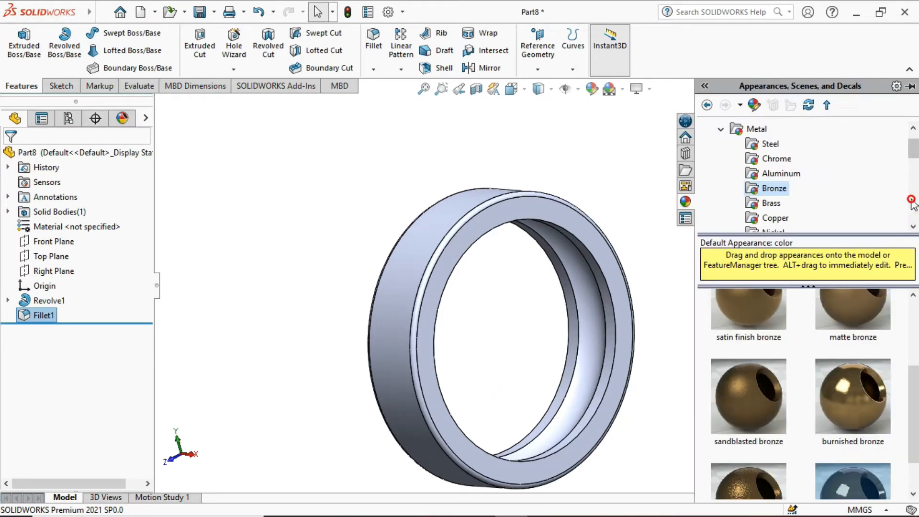
{"action": "scroll", "coordinate": [899, 406], "scroll_direction": "down", "scroll_amount": 1}
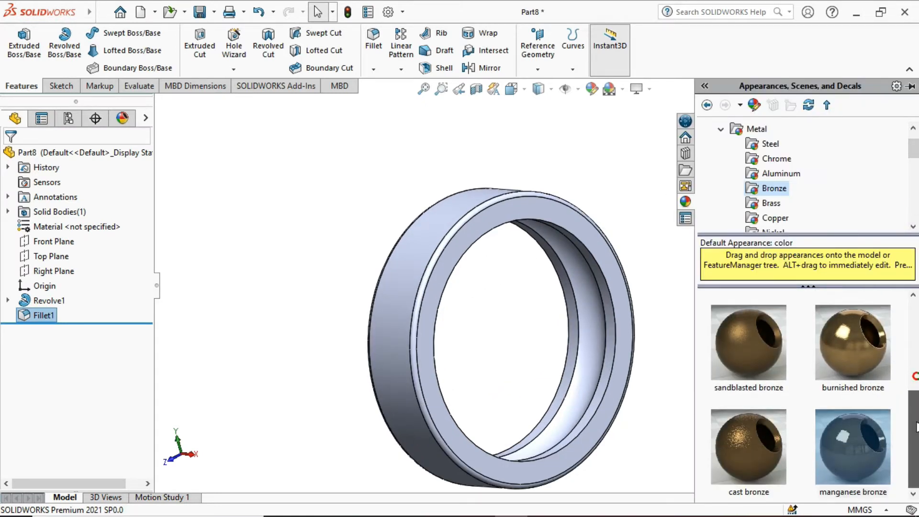
{"action": "left_click_drag", "start_coordinate": [843, 463], "coordinate": [422, 250]}
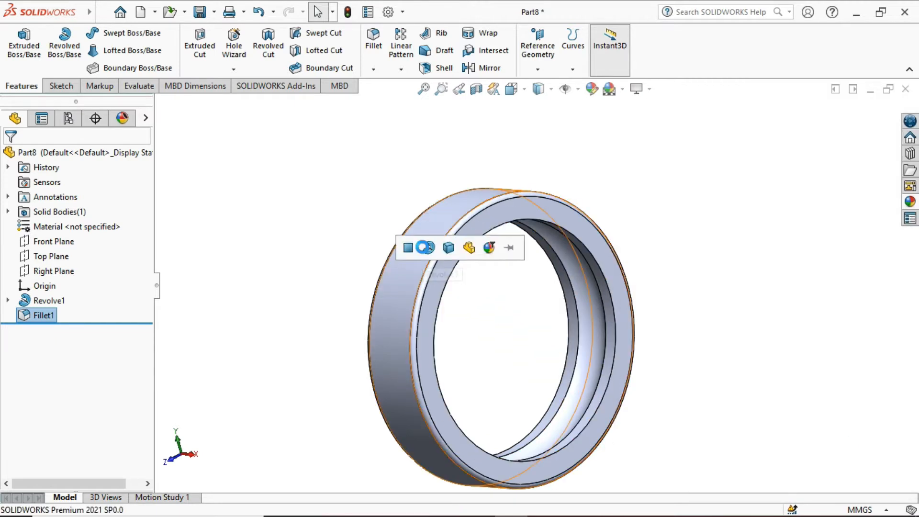
{"action": "left_click", "coordinate": [423, 250]}
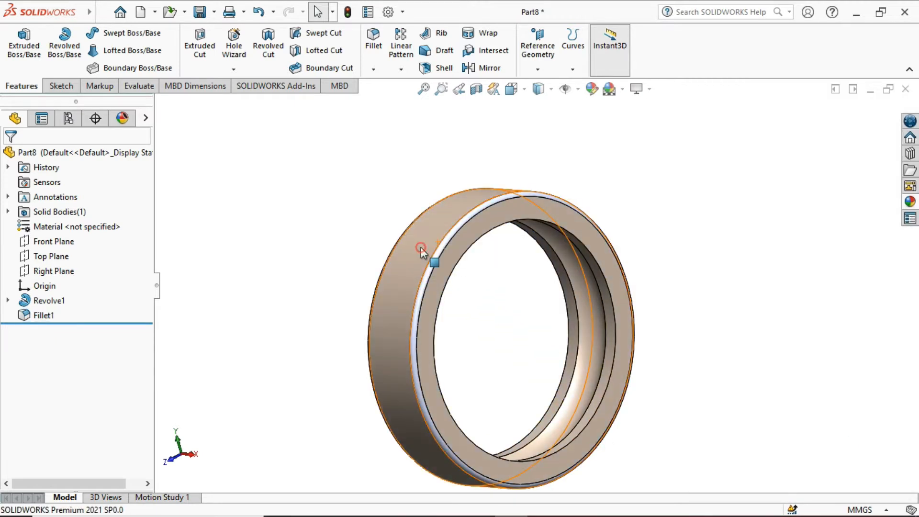
Apply the manganese bronze appearance to the whole body so it includes the filleted edges.
{"action": "left_click", "coordinate": [911, 203]}
{"action": "left_click_drag", "start_coordinate": [843, 448], "coordinate": [447, 238]}
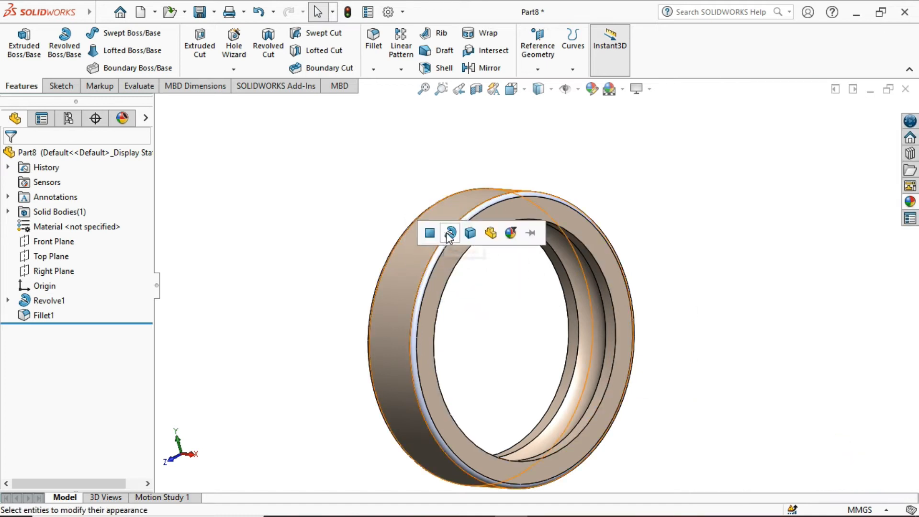
{"action": "left_click", "coordinate": [471, 233]}
{"action": "left_click", "coordinate": [320, 182]}
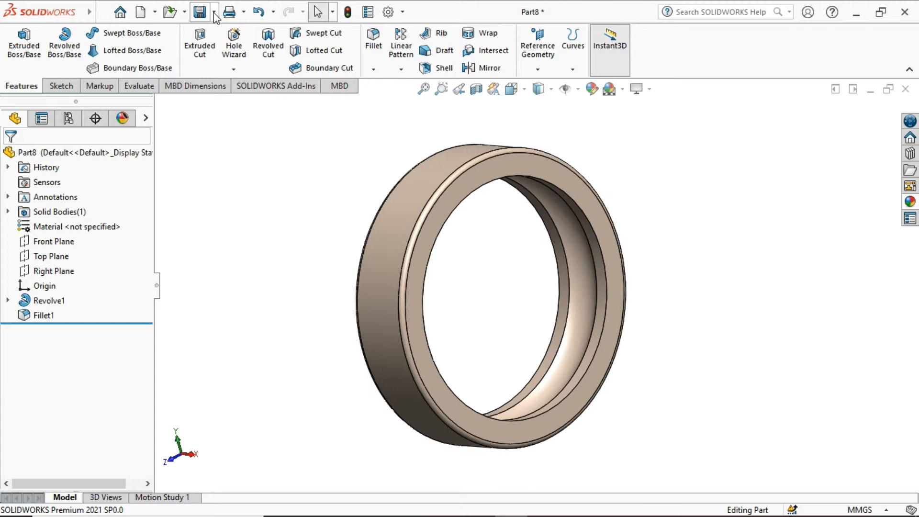
Save the part as "outer bearing" in the bearing folder inside Desktop > u.t.
{"action": "left_click", "coordinate": [214, 12]}
{"action": "left_click", "coordinate": [230, 45]}
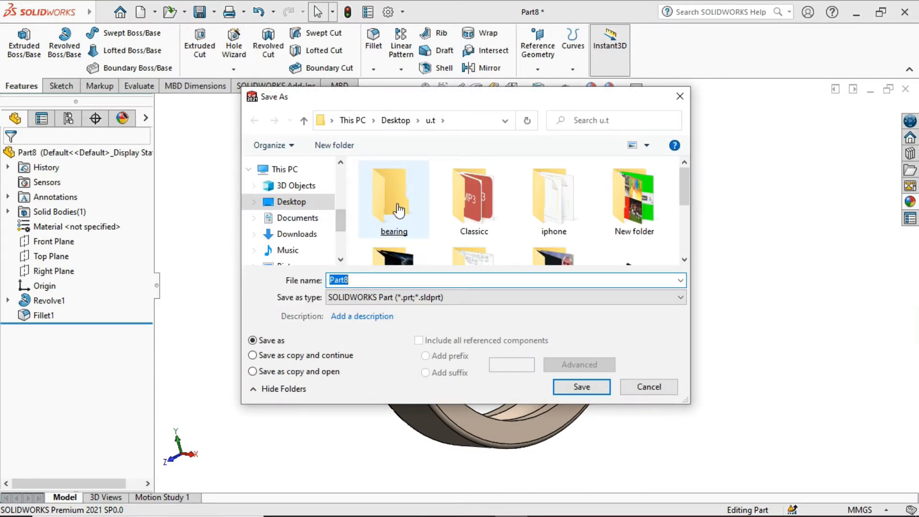
{"action": "double_click", "coordinate": [396, 202]}
{"action": "left_click", "coordinate": [364, 278]}
{"action": "double_click", "coordinate": [355, 280]}
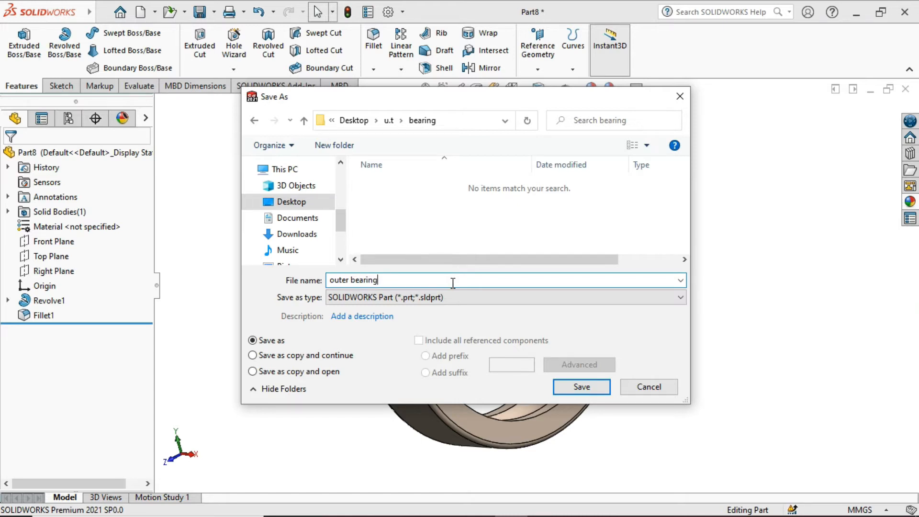
{"action": "left_click", "coordinate": [582, 386]}
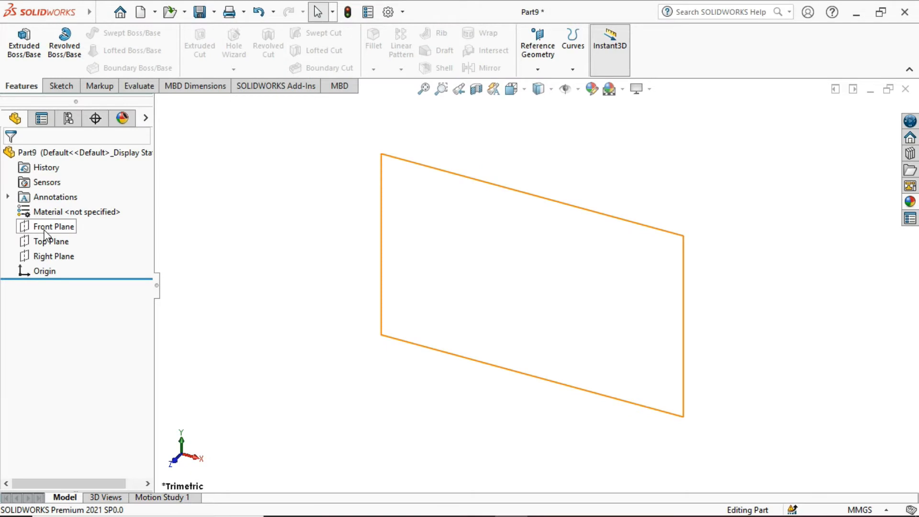
In the new part, start a sketch on the Front Plane and draw a horizontal centerline passing through the origin.
{"action": "left_click", "coordinate": [50, 226]}
{"action": "left_click", "coordinate": [55, 213]}
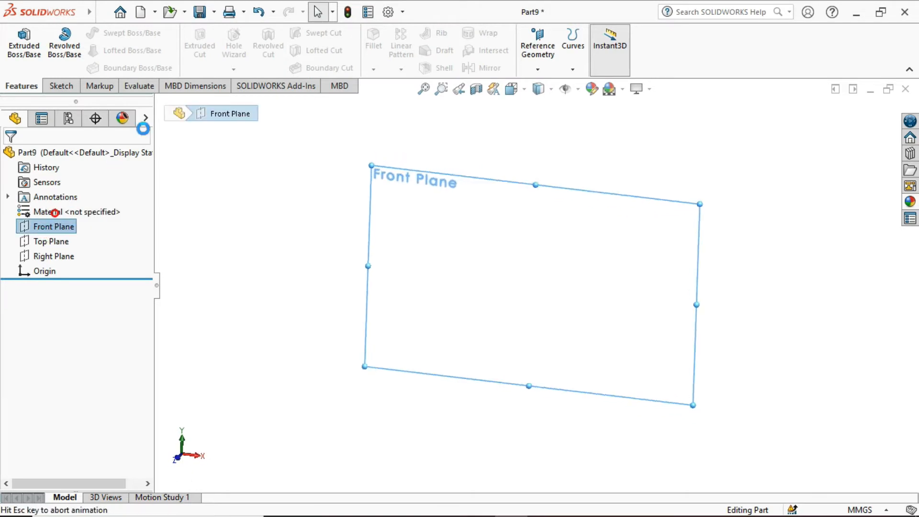
{"action": "left_click", "coordinate": [102, 33]}
{"action": "left_click", "coordinate": [106, 65]}
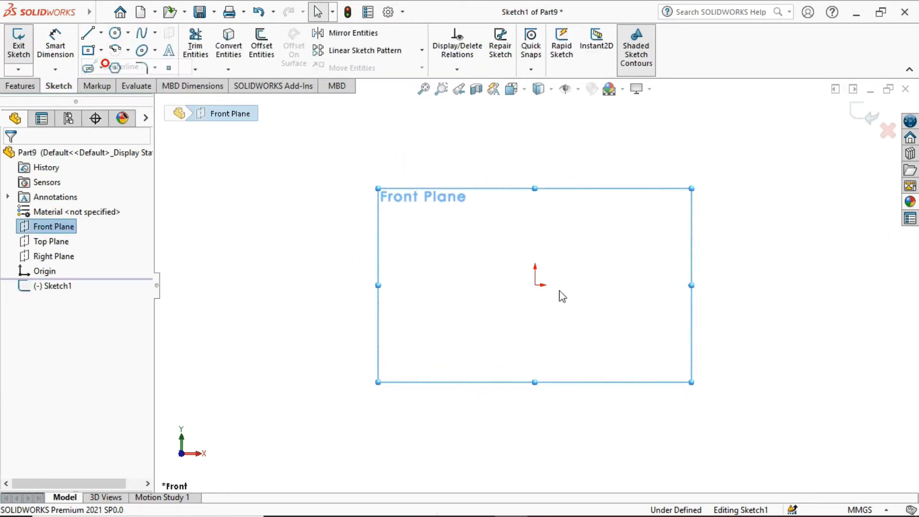
{"action": "left_click", "coordinate": [463, 286]}
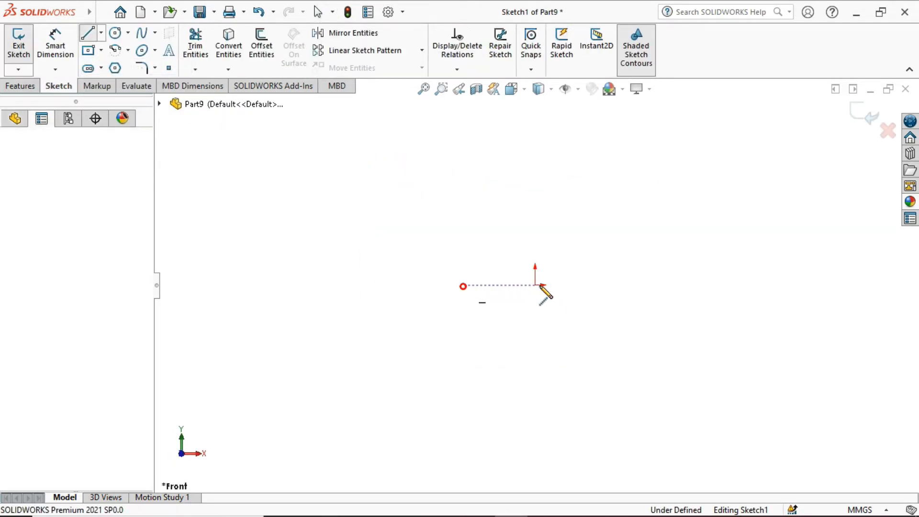
{"action": "left_click", "coordinate": [646, 285]}
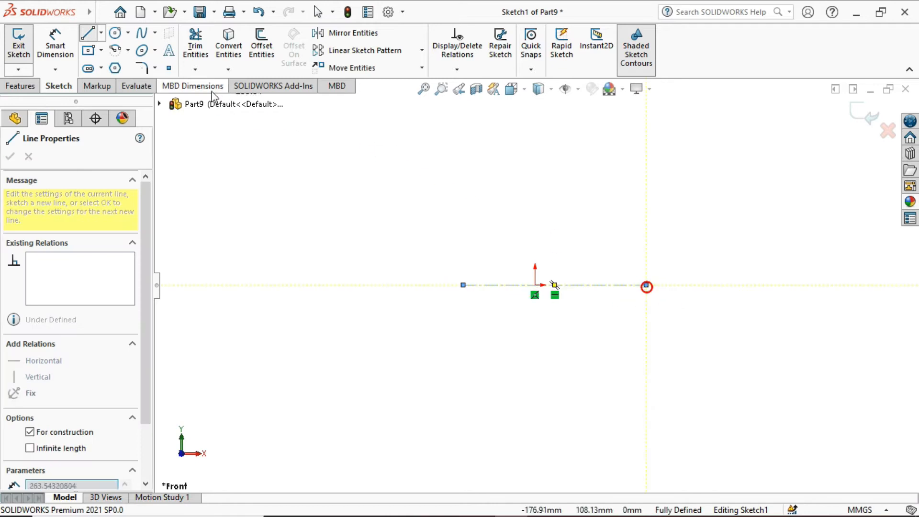
{"action": "right_click", "coordinate": [221, 150]}
{"action": "left_click", "coordinate": [243, 149]}
Sketch a center rectangle about 67 mm wide, centered directly above the origin and clear of the centerline.
{"action": "left_click", "coordinate": [101, 51]}
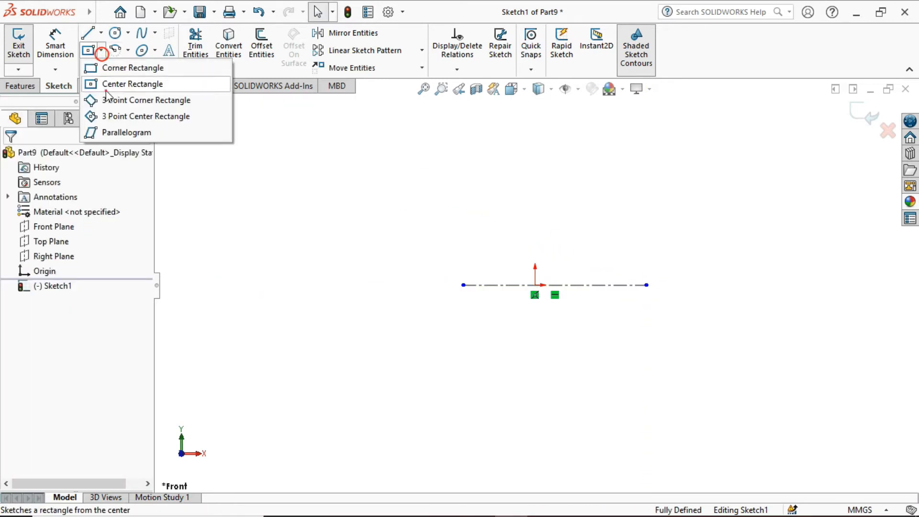
{"action": "left_click", "coordinate": [107, 85]}
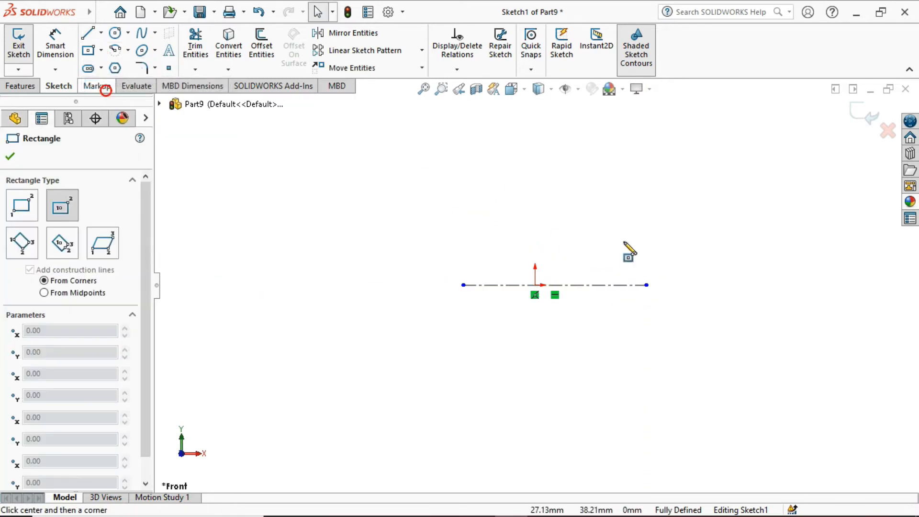
{"action": "left_click", "coordinate": [535, 201]}
{"action": "left_click", "coordinate": [476, 213]}
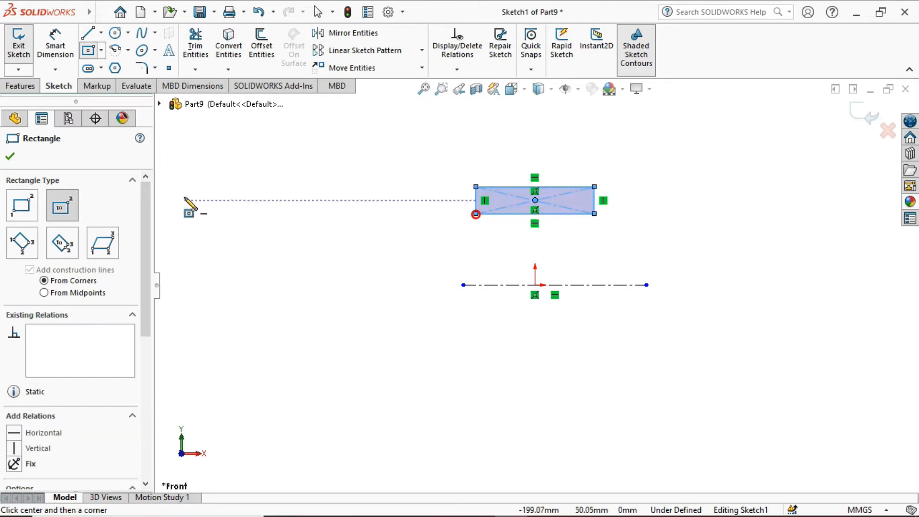
Dimension the rectangle's upper edge at 31 mm.
{"action": "left_click", "coordinate": [55, 43]}
{"action": "left_click", "coordinate": [502, 187]}
{"action": "left_click", "coordinate": [536, 159]}
{"action": "type", "text": "31"}
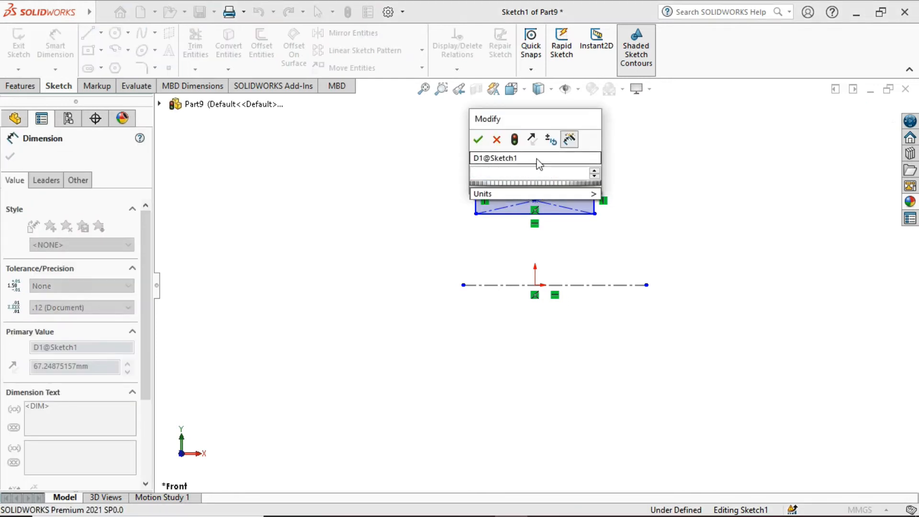
{"action": "key", "text": "Return"}
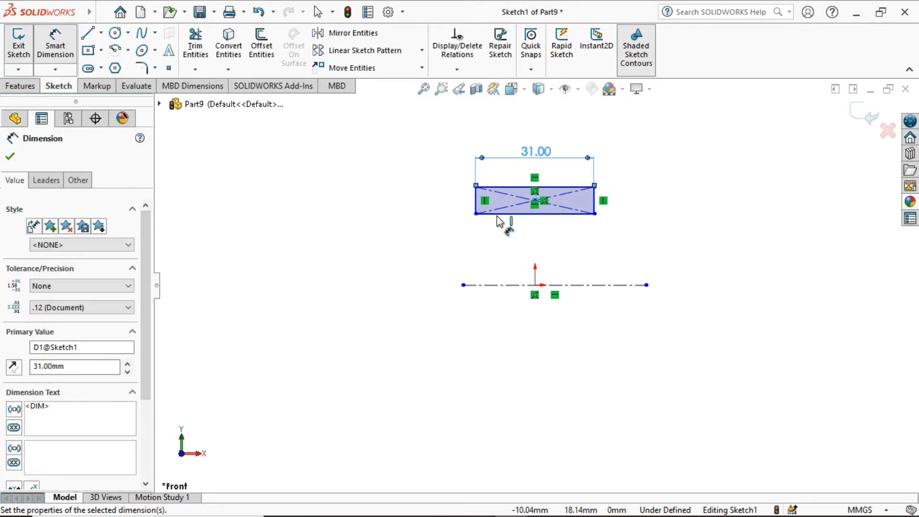
Dimension the distance from the rectangle's lower edge to the horizontal centerline at 25 mm.
{"action": "left_click", "coordinate": [508, 285]}
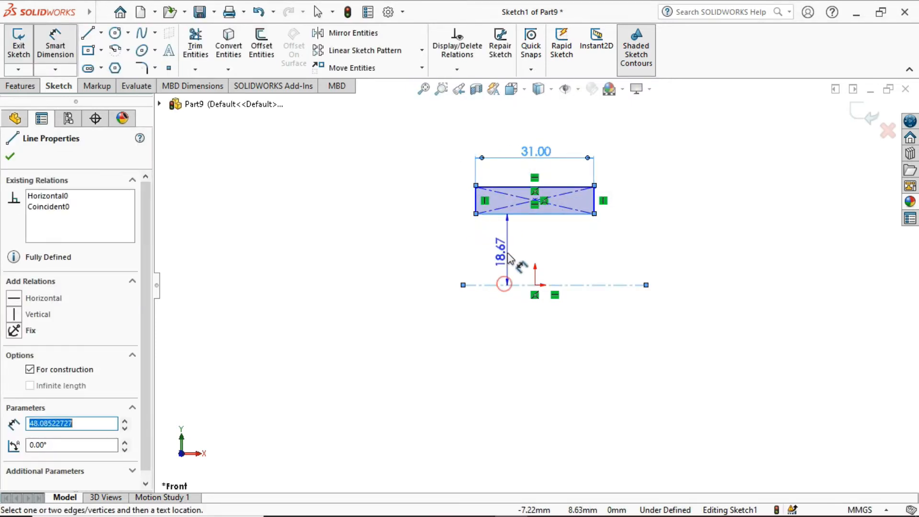
{"action": "left_click", "coordinate": [509, 258]}
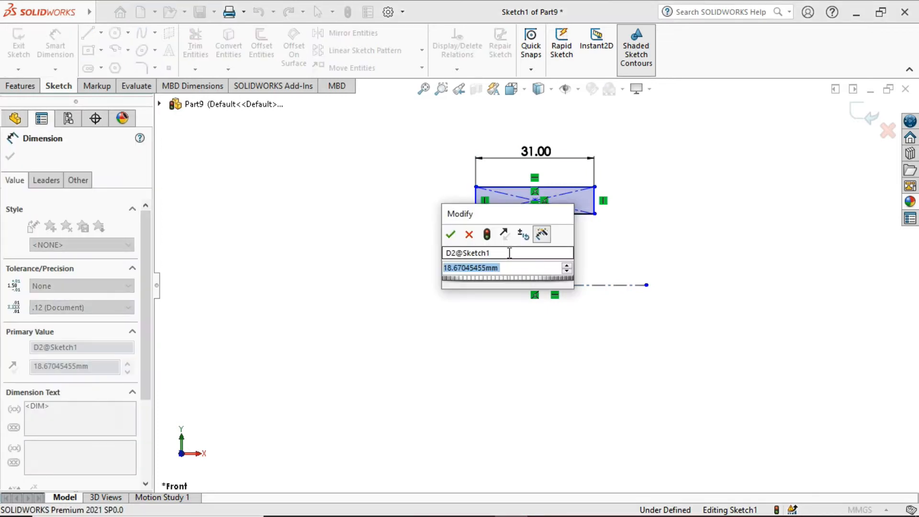
{"action": "type", "text": "25"}
{"action": "key", "text": "Return"}
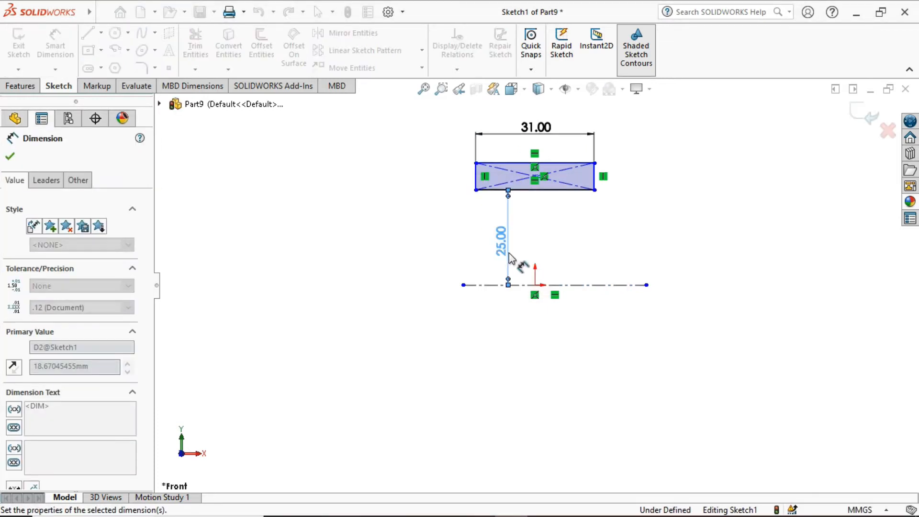
Dimension the distance from the rectangle's upper edge to the horizontal centerline at 37 mm and finish dimensioning.
{"action": "left_click", "coordinate": [503, 164]}
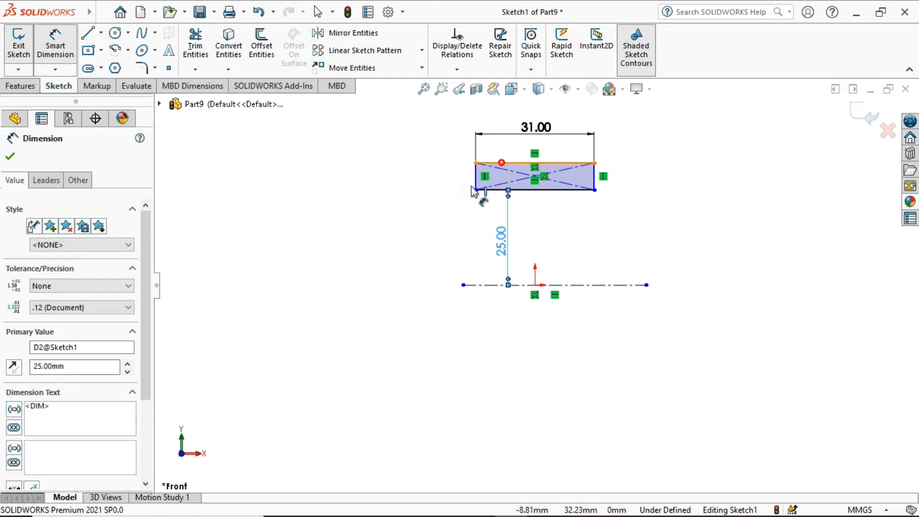
{"action": "left_click", "coordinate": [453, 222]}
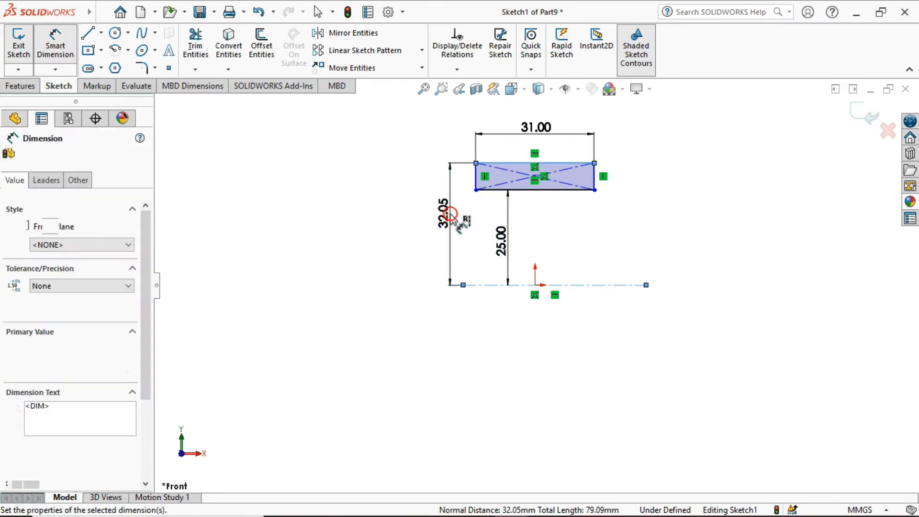
{"action": "type", "text": "3"}
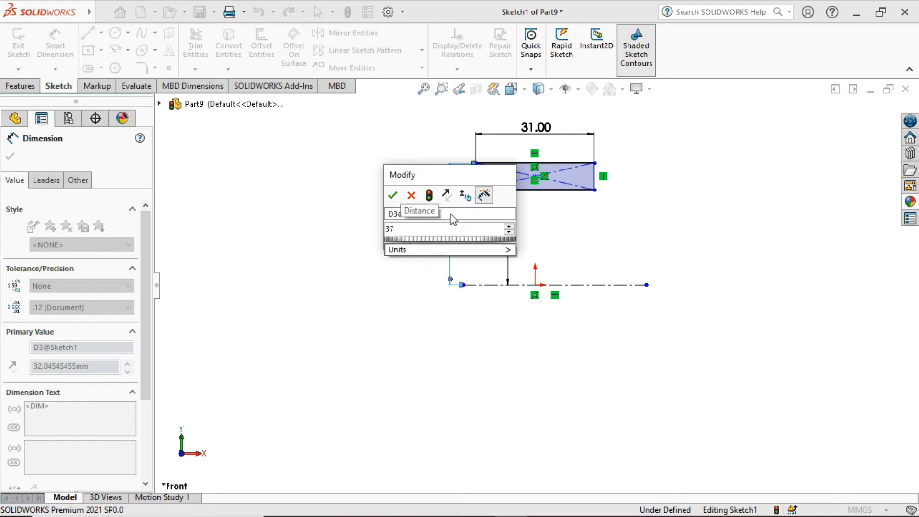
{"action": "type", "text": "7"}
{"action": "key", "text": "Return"}
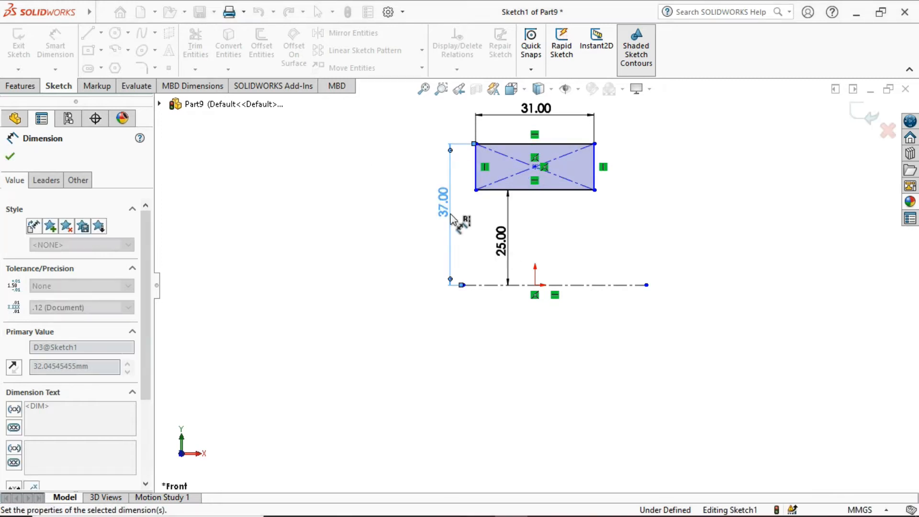
{"action": "scroll", "coordinate": [628, 182], "scroll_direction": "up", "scroll_amount": 1}
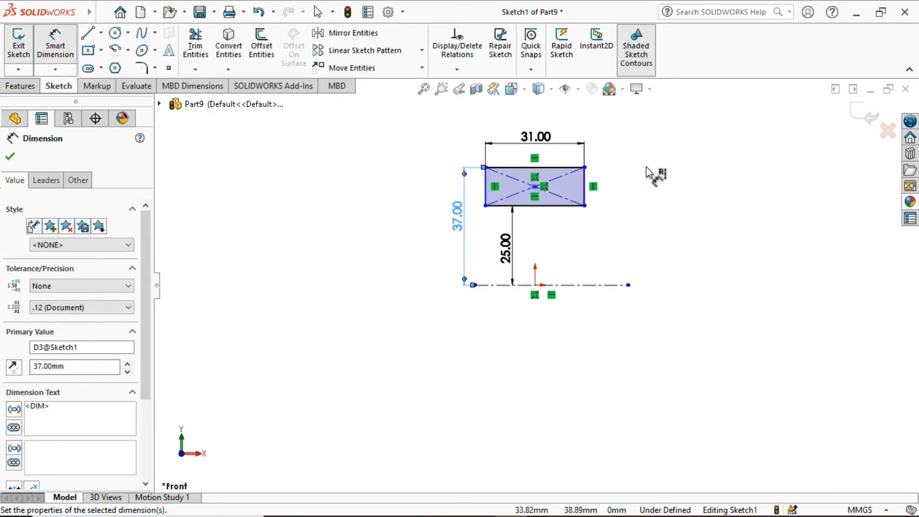
{"action": "scroll", "coordinate": [655, 196], "scroll_direction": "down", "scroll_amount": 1}
{"action": "right_click", "coordinate": [233, 172]}
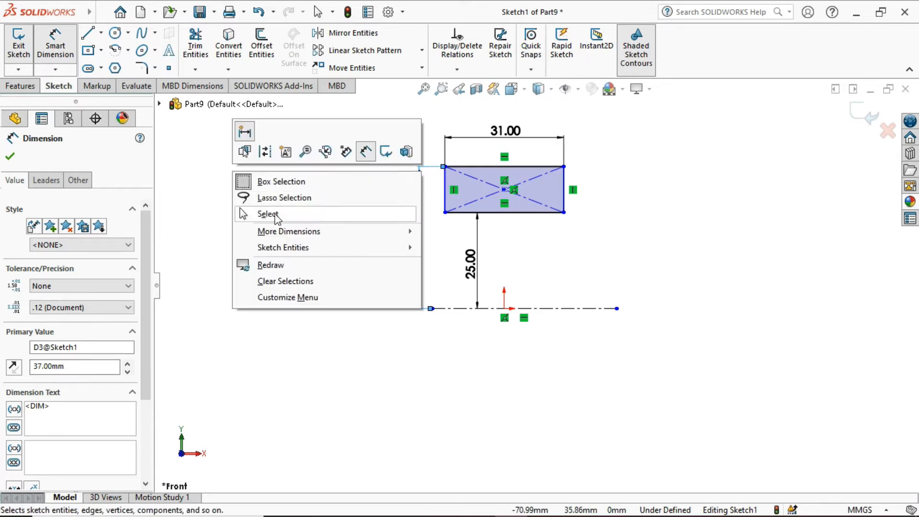
{"action": "left_click", "coordinate": [270, 213]}
Draw a vertical centerline between the midpoint of the rectangle's lower edge and the origin, and end the line chain.
{"action": "left_click", "coordinate": [101, 32]}
{"action": "left_click", "coordinate": [122, 65]}
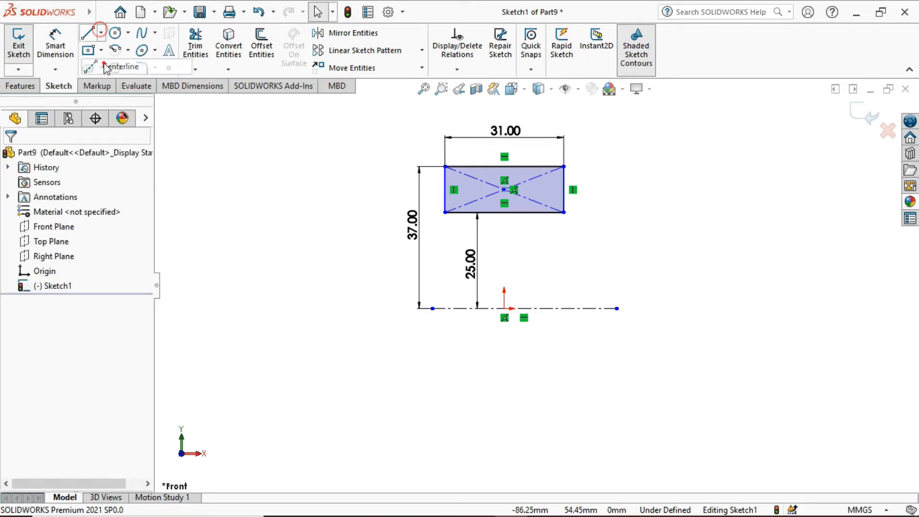
{"action": "left_click", "coordinate": [504, 308]}
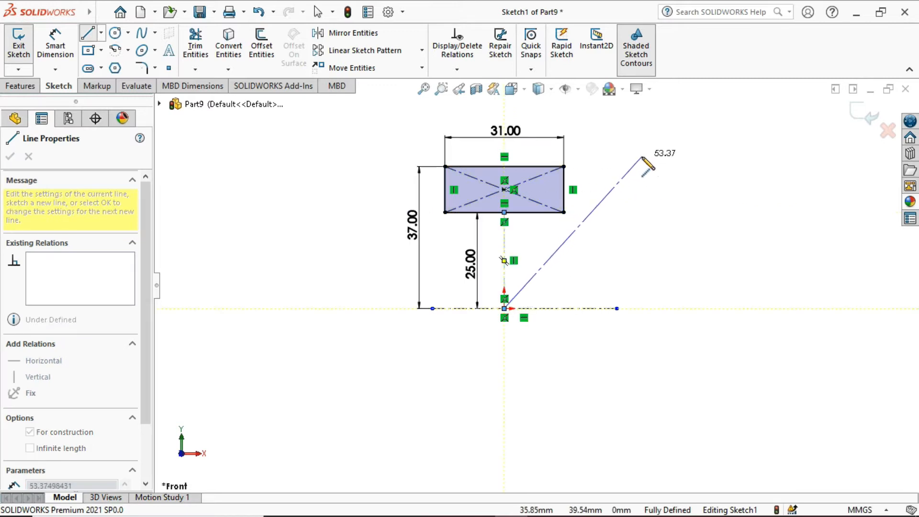
{"action": "right_click", "coordinate": [645, 153]}
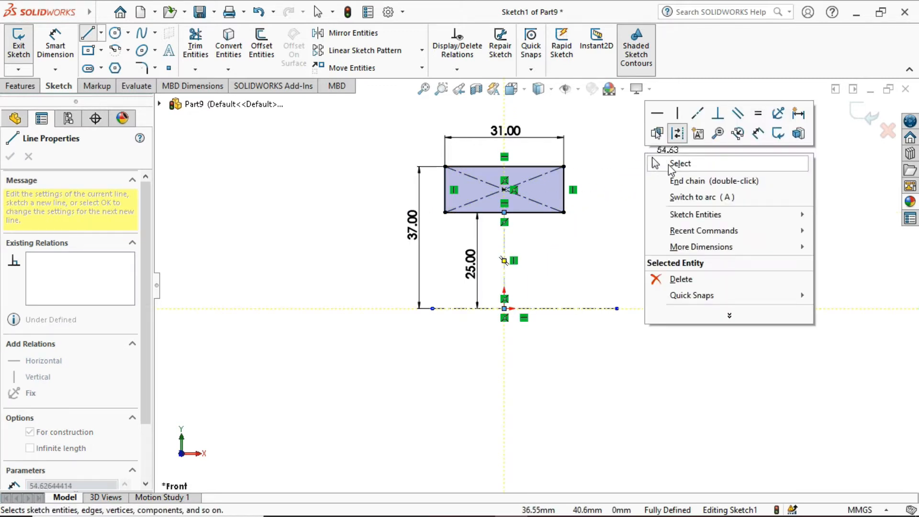
{"action": "left_click", "coordinate": [680, 164]}
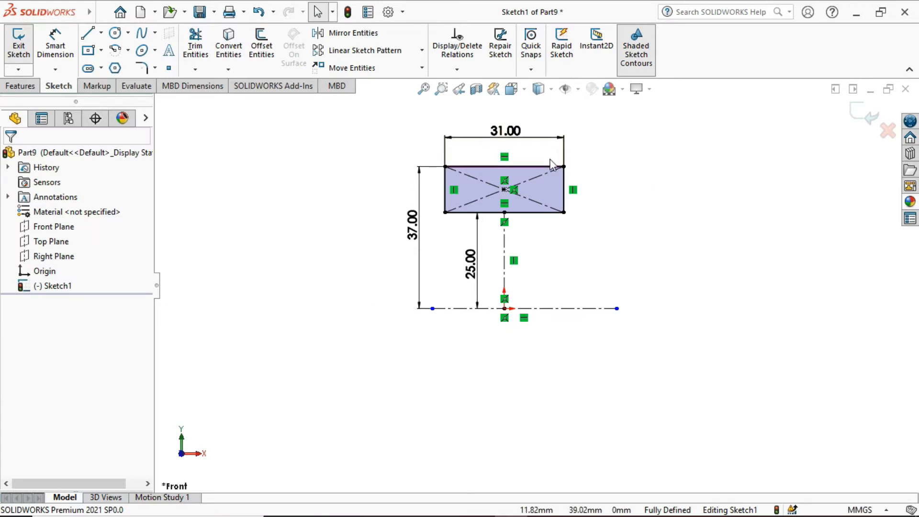
{"action": "scroll", "coordinate": [552, 163], "scroll_direction": "down", "scroll_amount": 1}
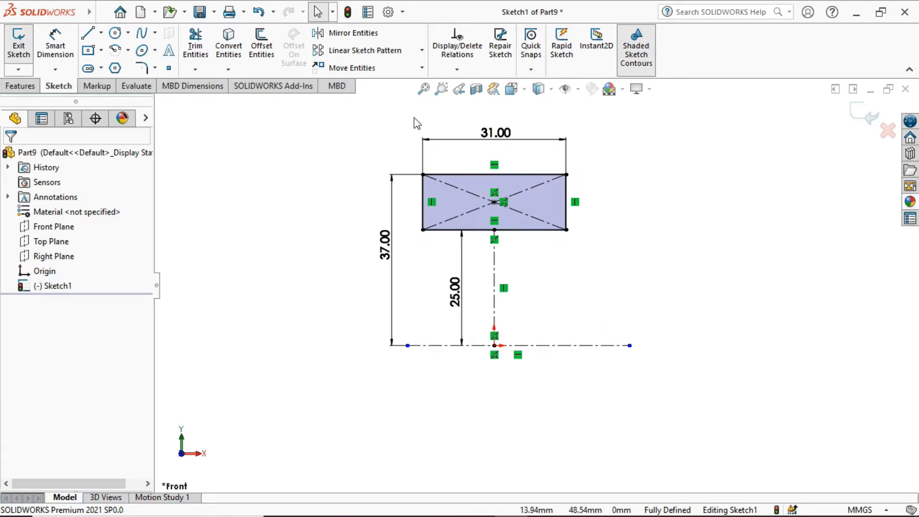
Draw a centerpoint arc centered about 6.7 mm above the rectangle's upper edge, with both endpoints on that edge and bulging into the rectangle.
{"action": "left_click", "coordinate": [116, 50]}
{"action": "scroll", "coordinate": [498, 158], "scroll_direction": "down", "scroll_amount": 2}
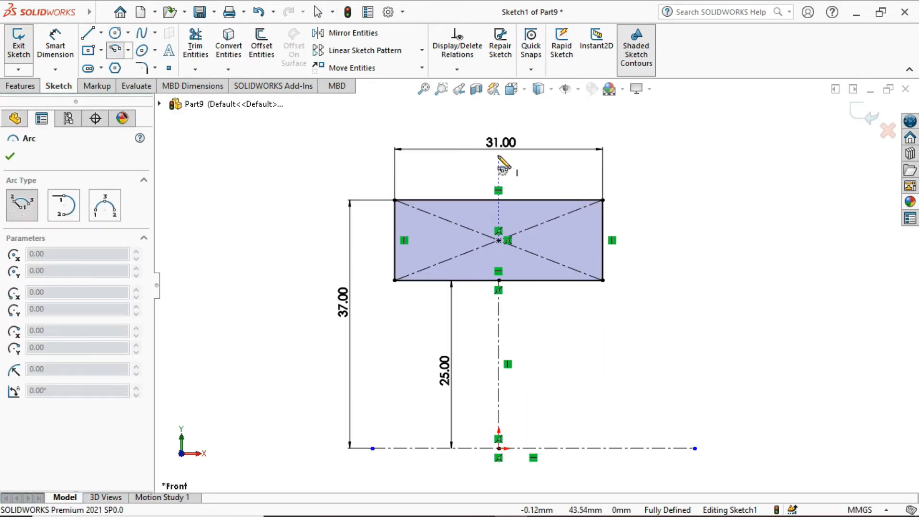
{"action": "left_click", "coordinate": [498, 155]}
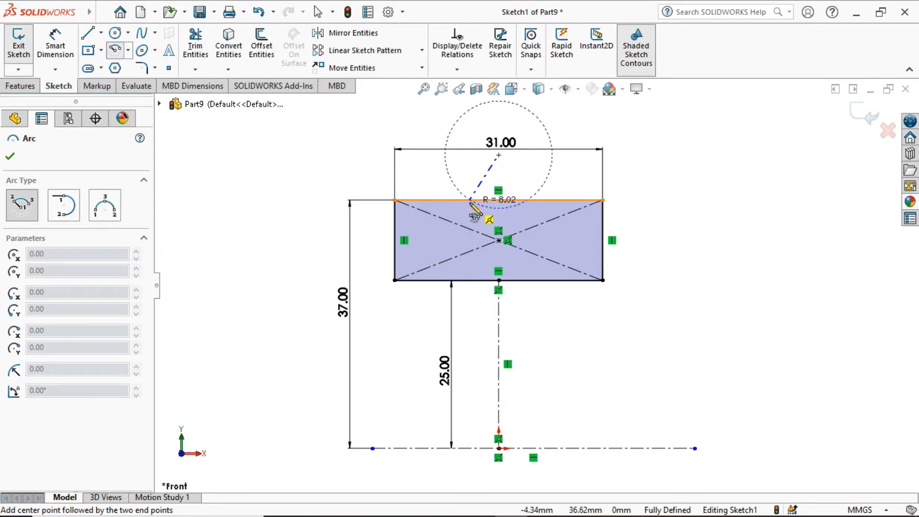
{"action": "left_click", "coordinate": [454, 201]}
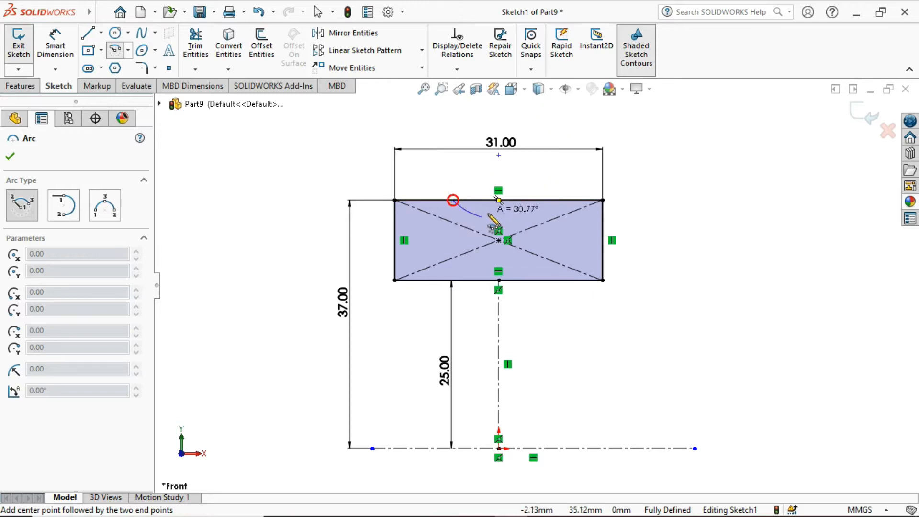
{"action": "left_click", "coordinate": [544, 200]}
{"action": "right_click", "coordinate": [656, 147]}
{"action": "left_click", "coordinate": [696, 158]}
{"action": "key", "text": "Escape"}
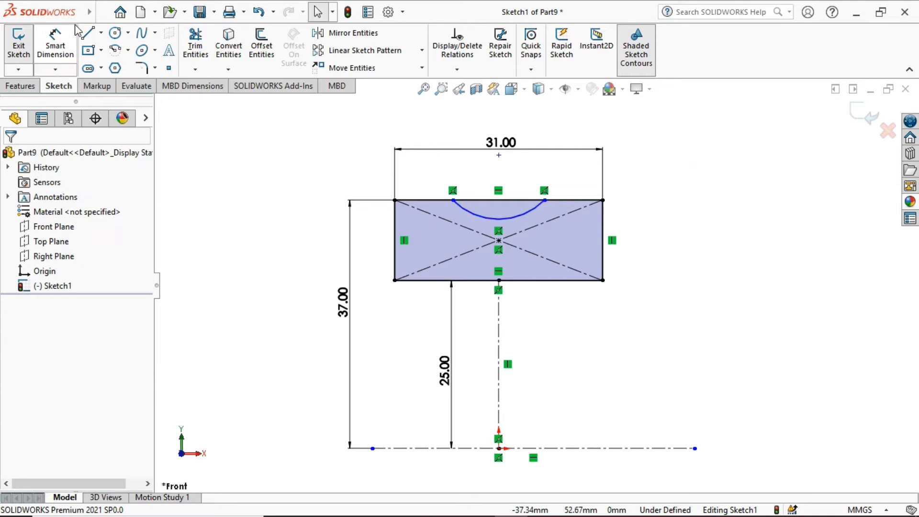
Dimension the distance from the arc's center point to the rectangle's upper edge at 8 mm.
{"action": "left_click", "coordinate": [55, 42]}
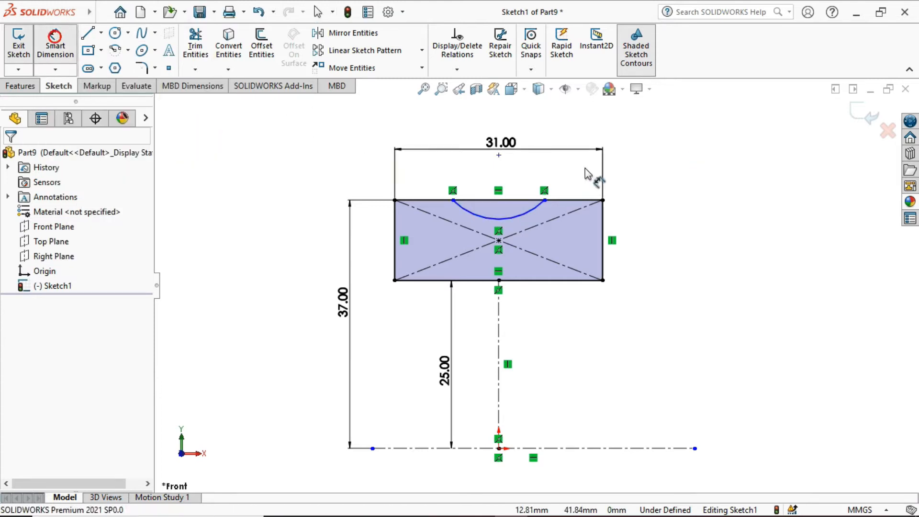
{"action": "left_click", "coordinate": [499, 155]}
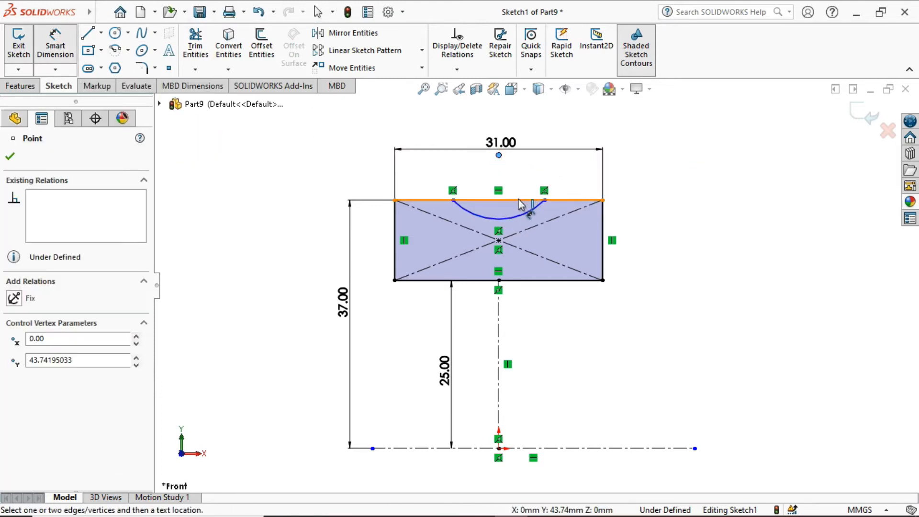
{"action": "left_click", "coordinate": [519, 176]}
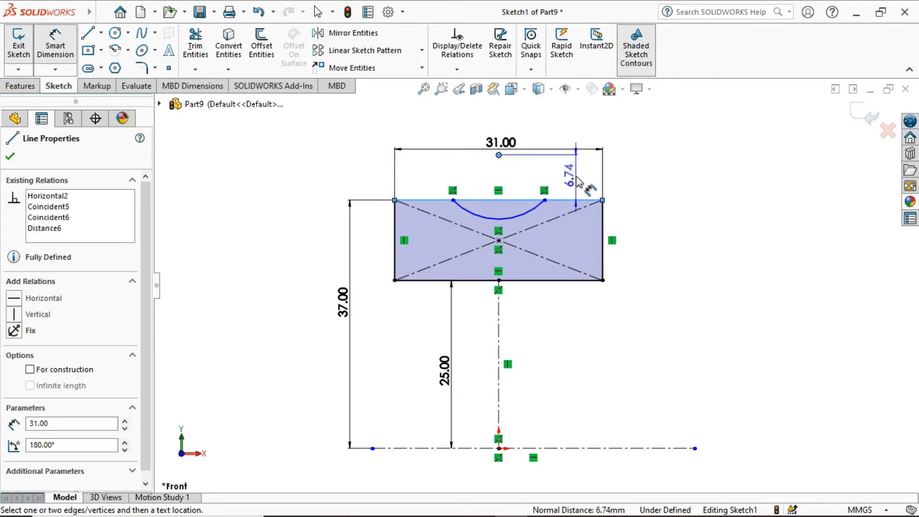
{"action": "left_click", "coordinate": [577, 177]}
{"action": "key", "text": "Return"}
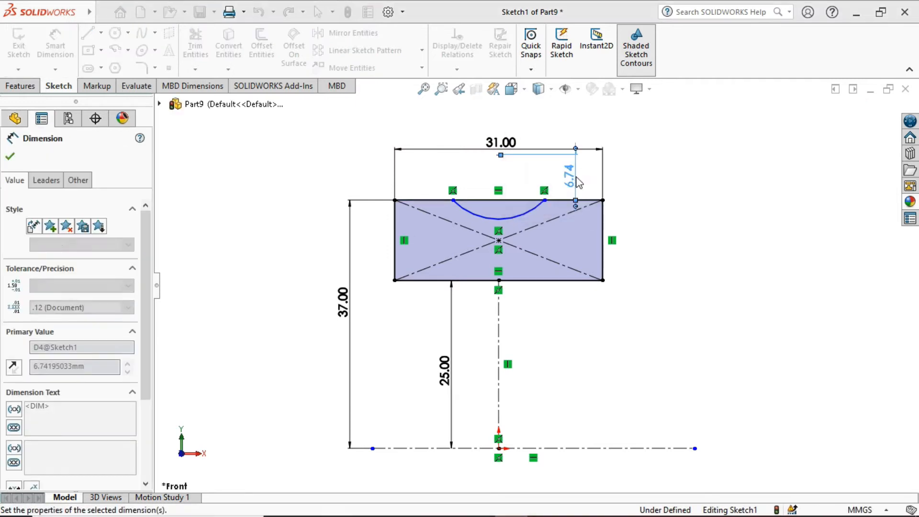
Dimension the arc's radius at 12 mm and finish dimensioning.
{"action": "left_click", "coordinate": [529, 209]}
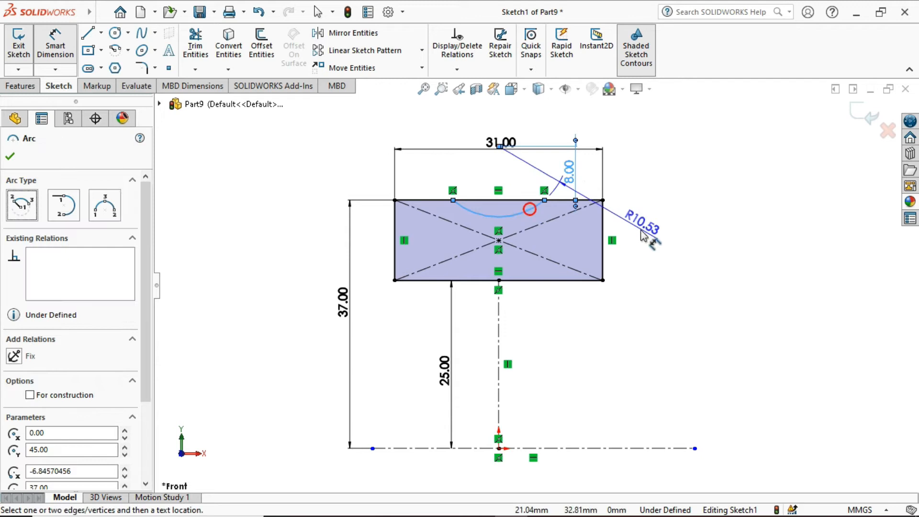
{"action": "left_click", "coordinate": [648, 238]}
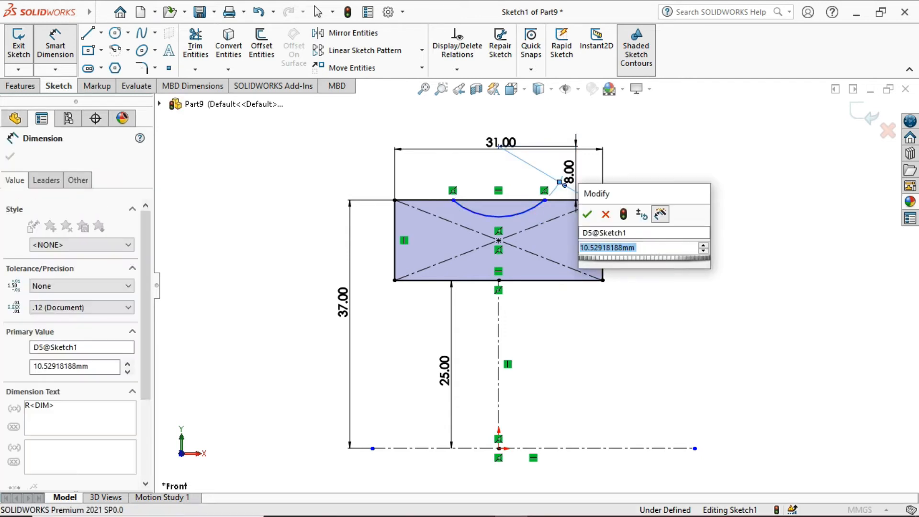
{"action": "type", "text": "12"}
{"action": "key", "text": "Return"}
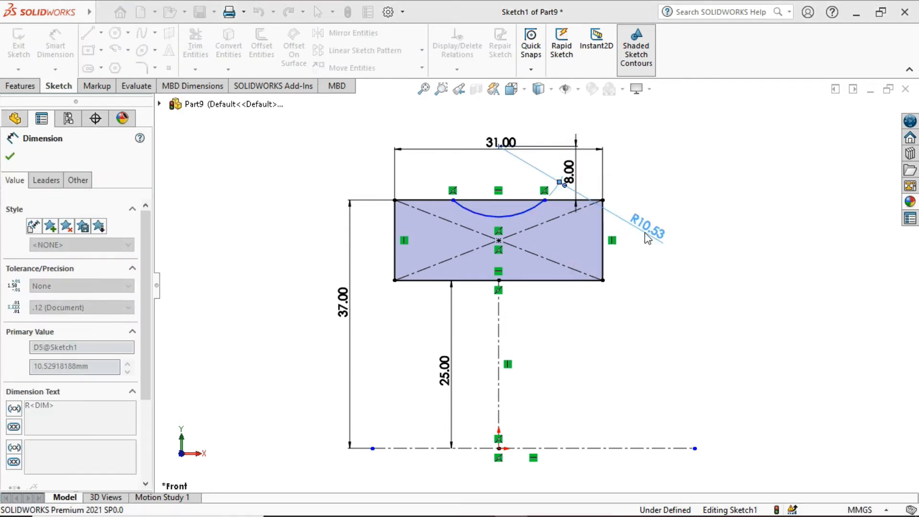
{"action": "right_click", "coordinate": [658, 139]}
{"action": "left_click", "coordinate": [712, 180]}
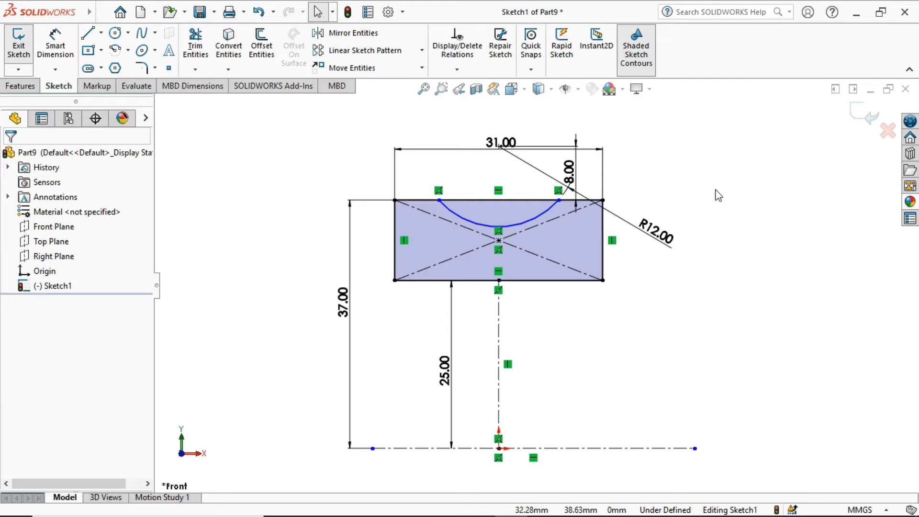
Trim away the part of the rectangle's upper edge between the arc's endpoints and leave the Trim tool.
{"action": "left_click", "coordinate": [196, 46]}
{"action": "left_click", "coordinate": [511, 201]}
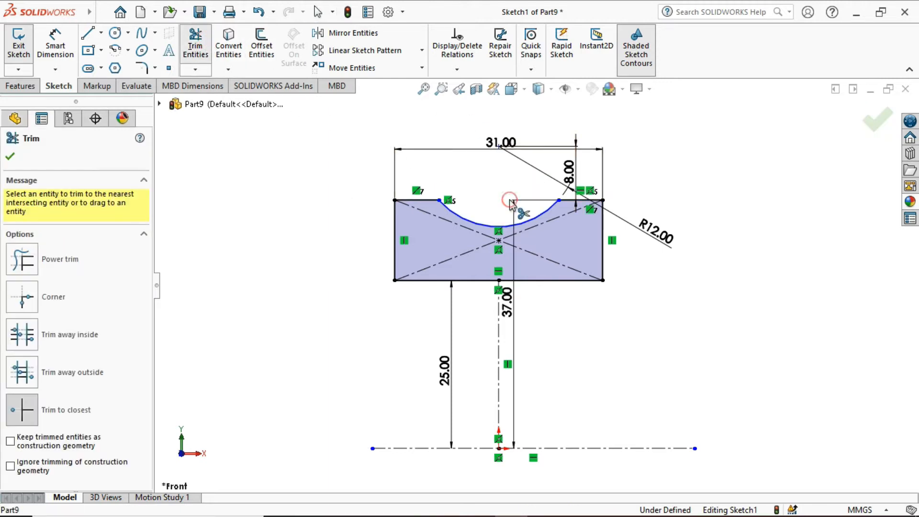
{"action": "right_click", "coordinate": [235, 128]}
{"action": "left_click", "coordinate": [273, 173]}
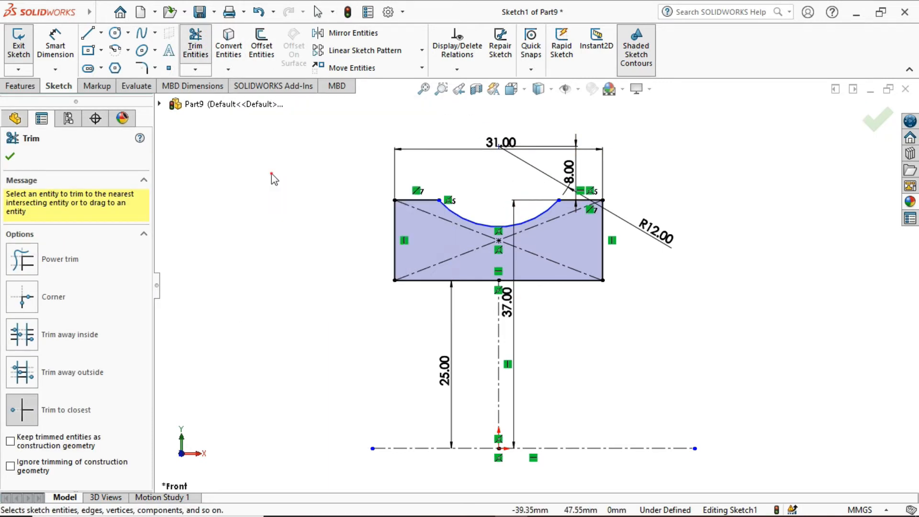
Make the two remaining upper edge segments on either side of the arc equal in length.
{"action": "left_click", "coordinate": [416, 201]}
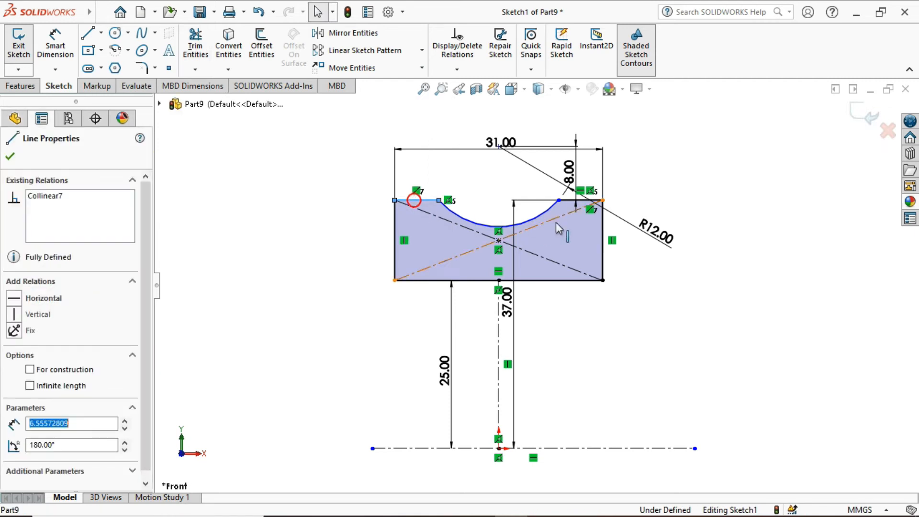
{"action": "left_click", "coordinate": [573, 200], "text": "ctrl"}
{"action": "left_click", "coordinate": [712, 142]}
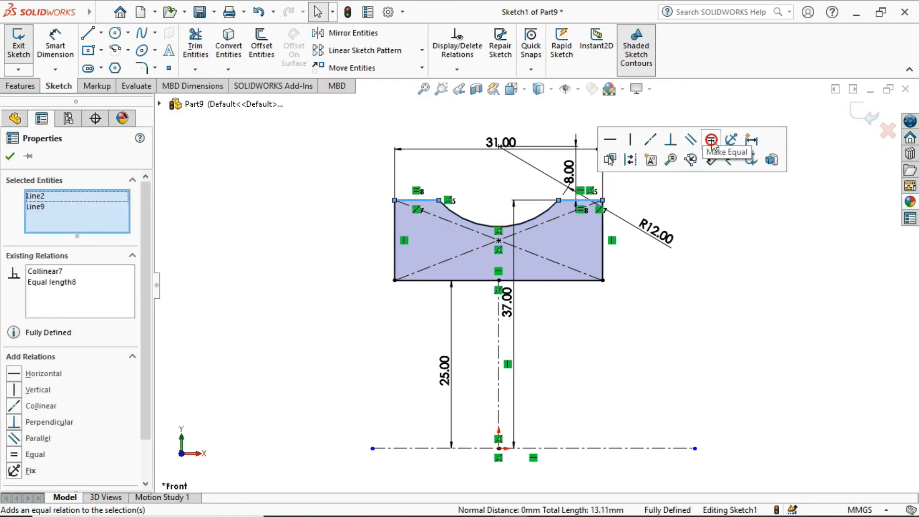
{"action": "left_click", "coordinate": [8, 157]}
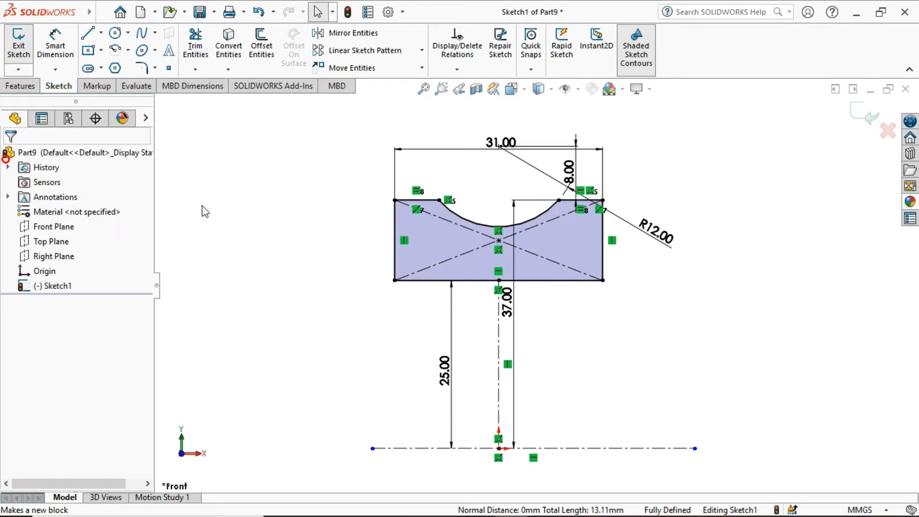
{"action": "left_click", "coordinate": [249, 187]}
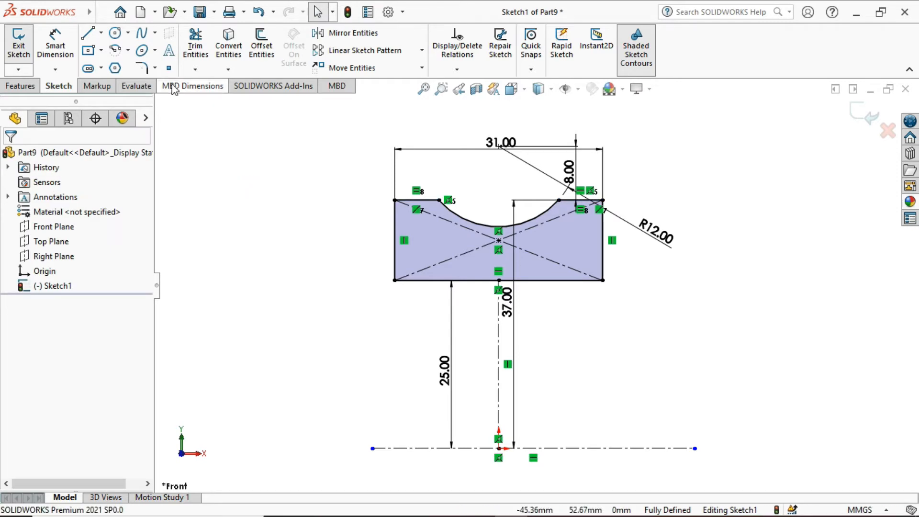
Fillet the profile's two lower corners with a 2.1 mm radius, accepting the deletion of conflicting relations.
{"action": "left_click", "coordinate": [143, 68]}
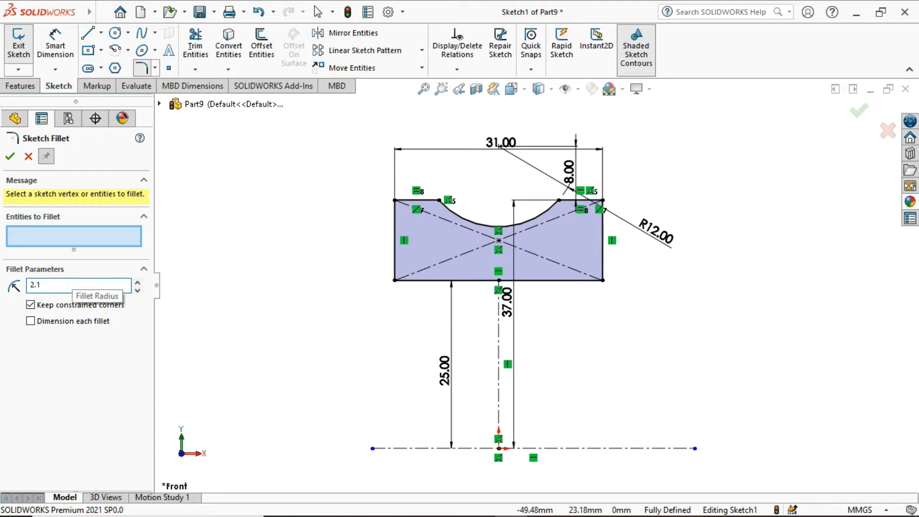
{"action": "left_click", "coordinate": [395, 281]}
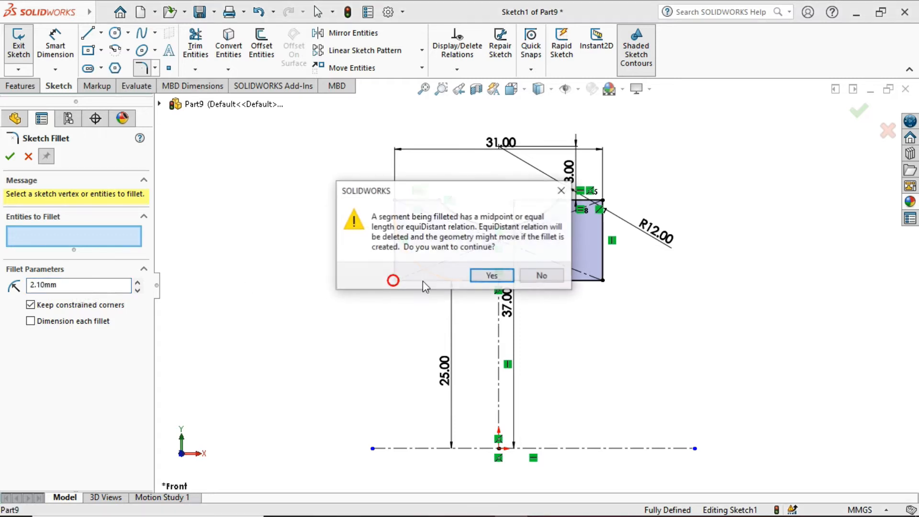
{"action": "left_click", "coordinate": [493, 273]}
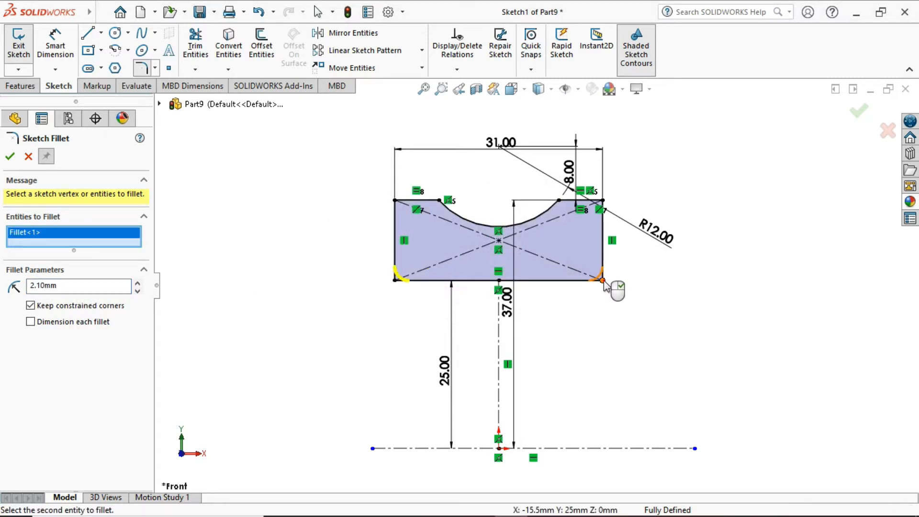
{"action": "left_click", "coordinate": [603, 281]}
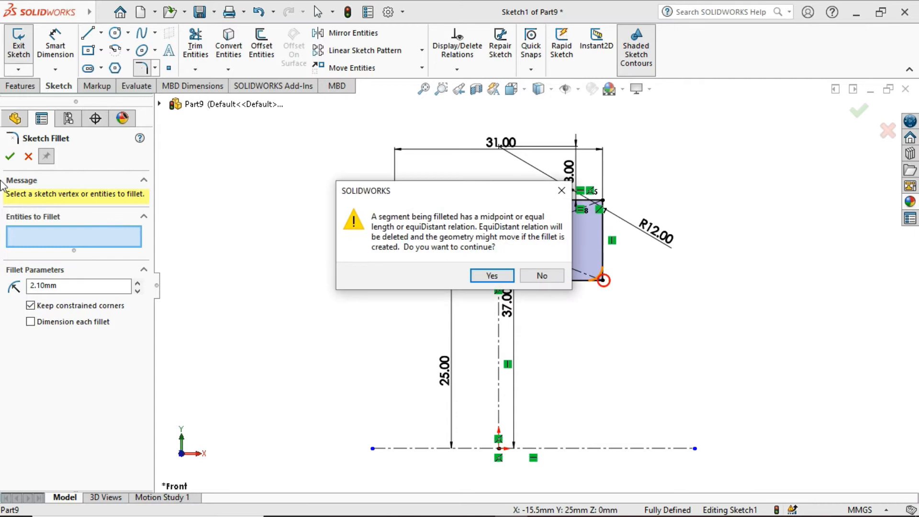
{"action": "left_click", "coordinate": [481, 277]}
{"action": "left_click", "coordinate": [10, 157]}
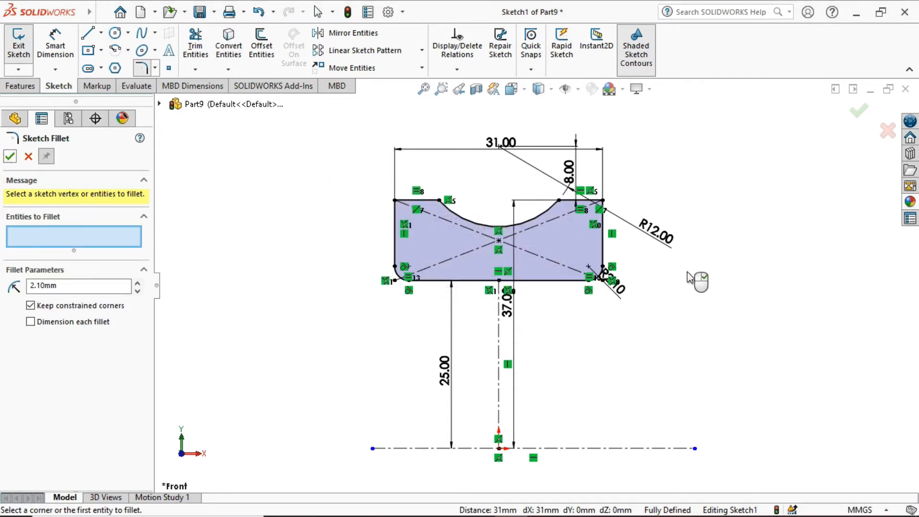
{"action": "scroll", "coordinate": [626, 340], "scroll_direction": "up", "scroll_amount": 2}
{"action": "scroll", "coordinate": [598, 348], "scroll_direction": "down", "scroll_amount": 1}
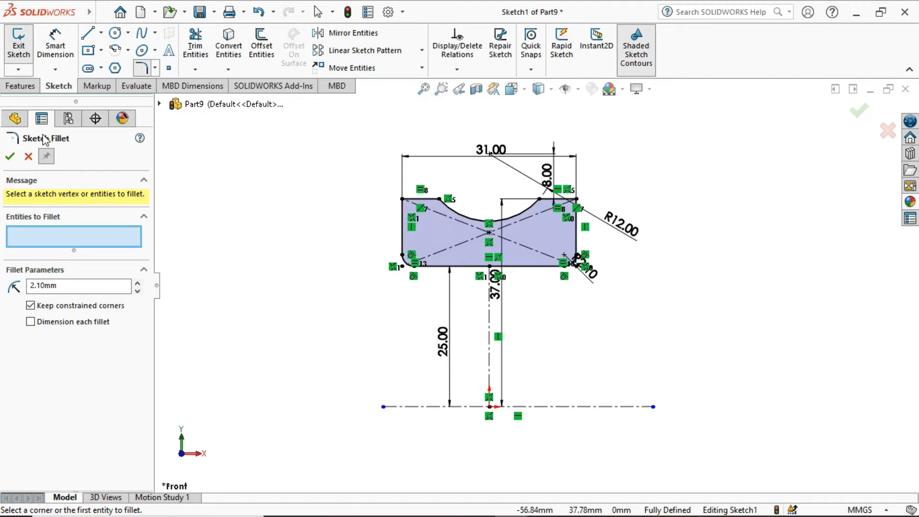
{"action": "left_click", "coordinate": [10, 156]}
Revolve the profile 360 degrees about the horizontal centerline.
{"action": "left_click", "coordinate": [18, 86]}
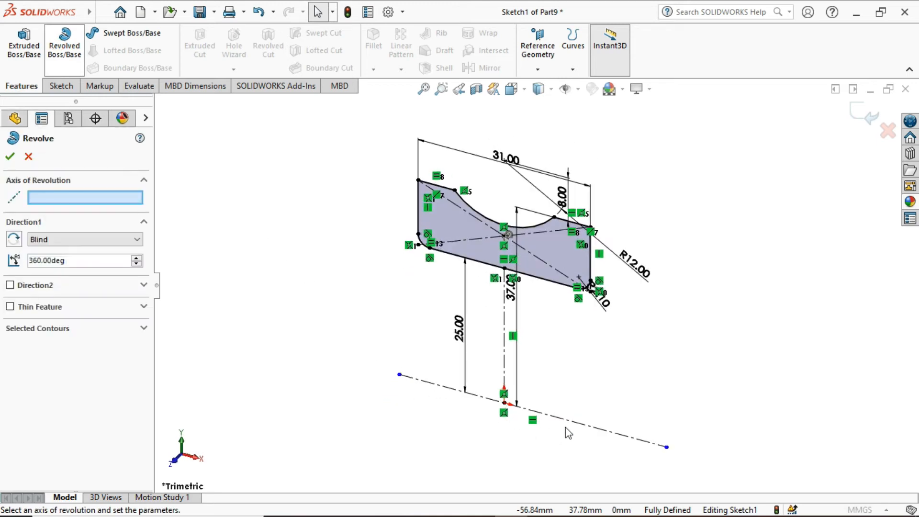
{"action": "left_click", "coordinate": [568, 418]}
{"action": "left_click", "coordinate": [14, 156]}
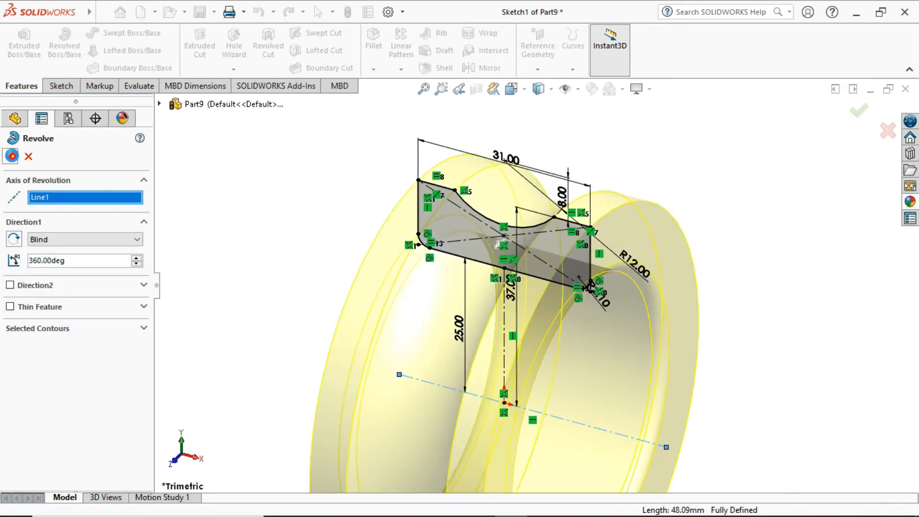
{"action": "scroll", "coordinate": [766, 336], "scroll_direction": "up", "scroll_amount": 6}
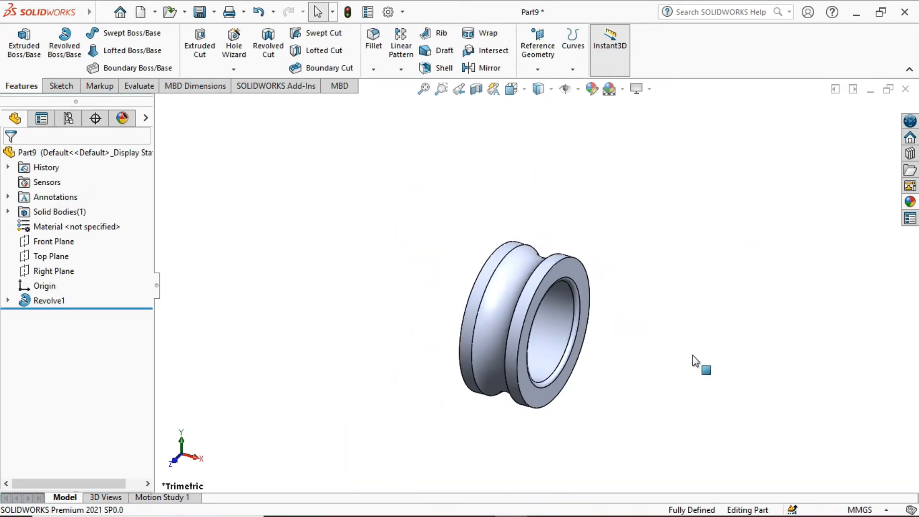
{"action": "scroll", "coordinate": [622, 314], "scroll_direction": "down", "scroll_amount": 2}
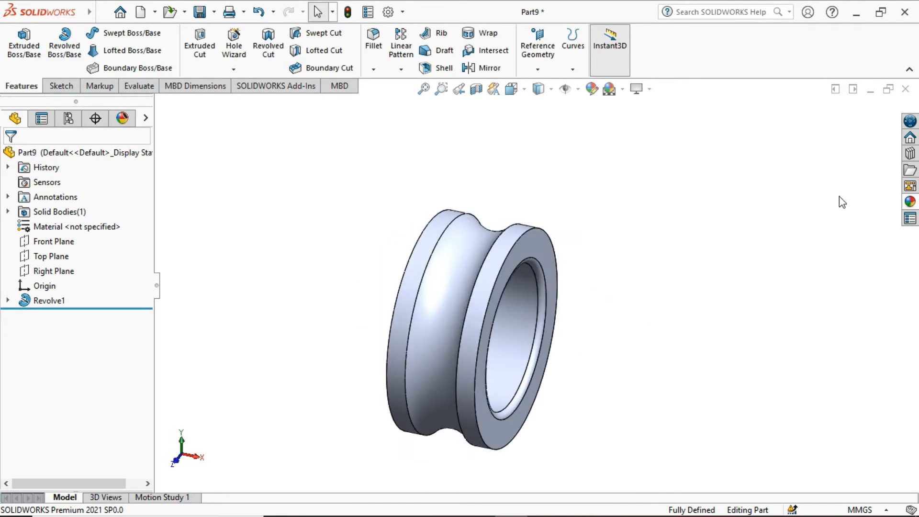
Apply a metal bronze appearance to the revolved ring.
{"action": "left_click", "coordinate": [911, 202]}
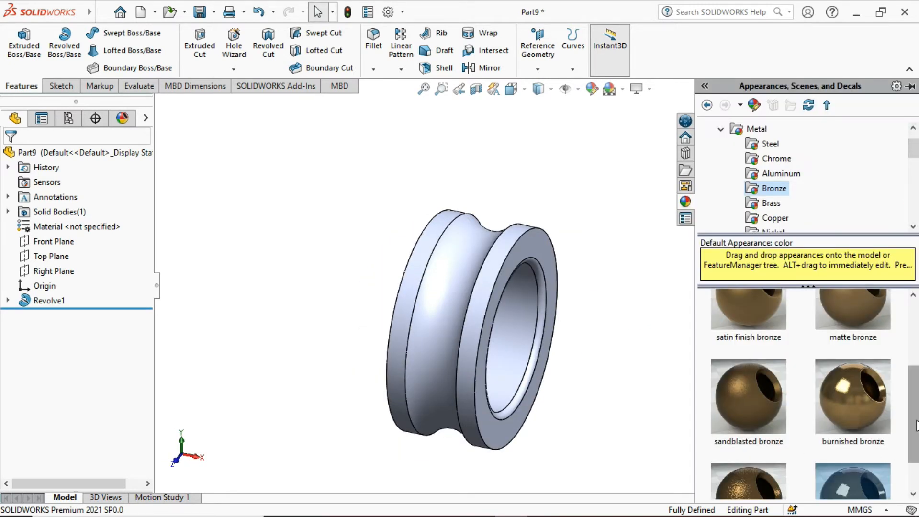
{"action": "scroll", "coordinate": [894, 450], "scroll_direction": "down", "scroll_amount": 2}
{"action": "left_click_drag", "start_coordinate": [862, 345], "coordinate": [459, 249]}
Save the part as "inner bearing" in the bearing folder and close it.
{"action": "left_click", "coordinate": [215, 13]}
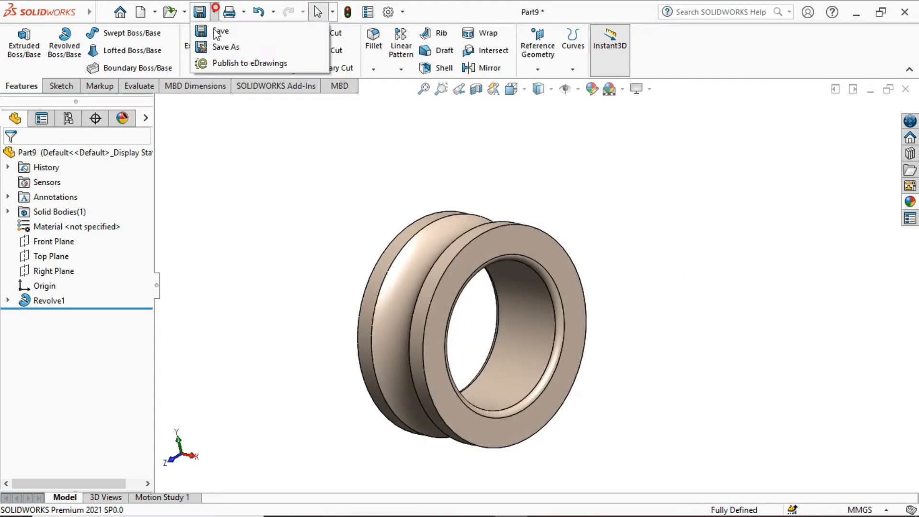
{"action": "left_click", "coordinate": [219, 46]}
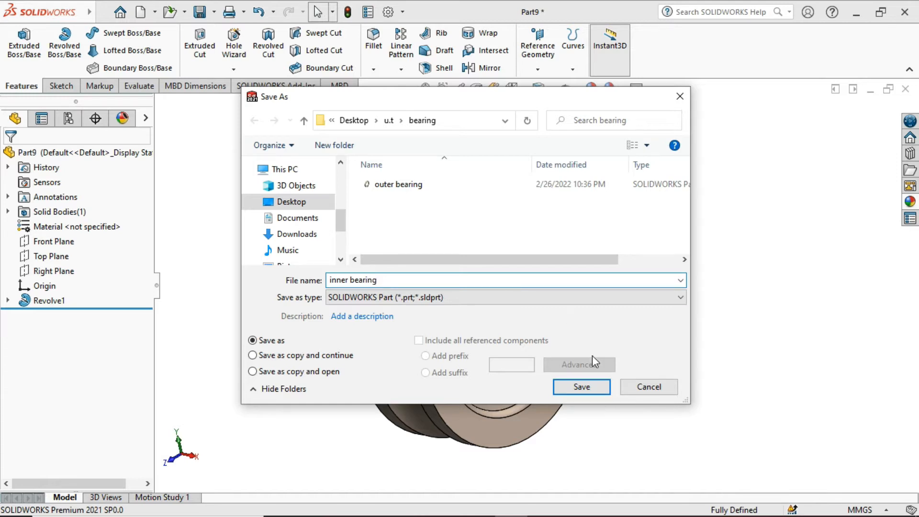
{"action": "left_click", "coordinate": [582, 386]}
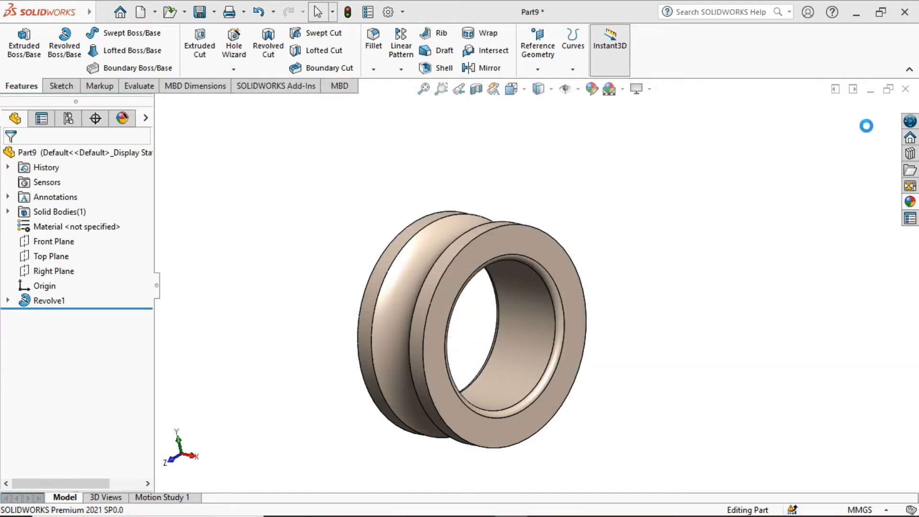
{"action": "left_click", "coordinate": [906, 90]}
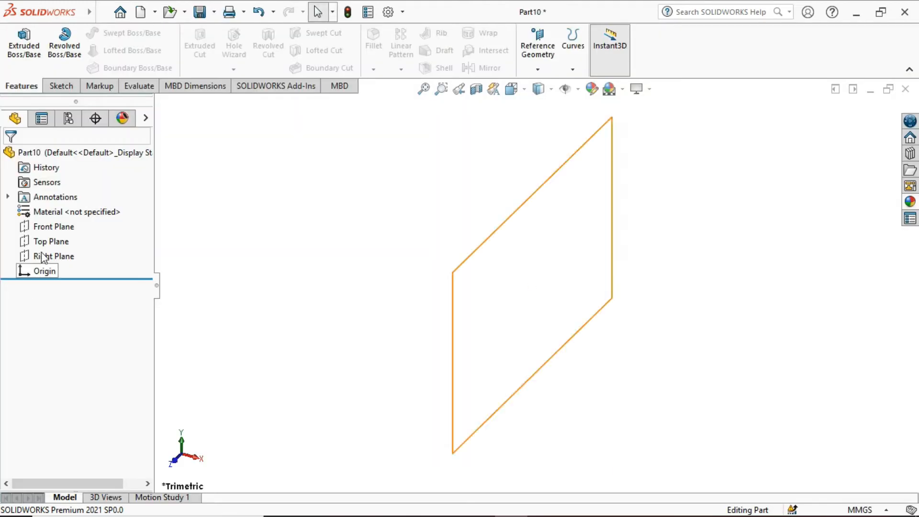
Sketch a half circle on the Front Plane: a horizontal line about 77 mm long through the origin, closed by an arc below it.
{"action": "left_click", "coordinate": [54, 227]}
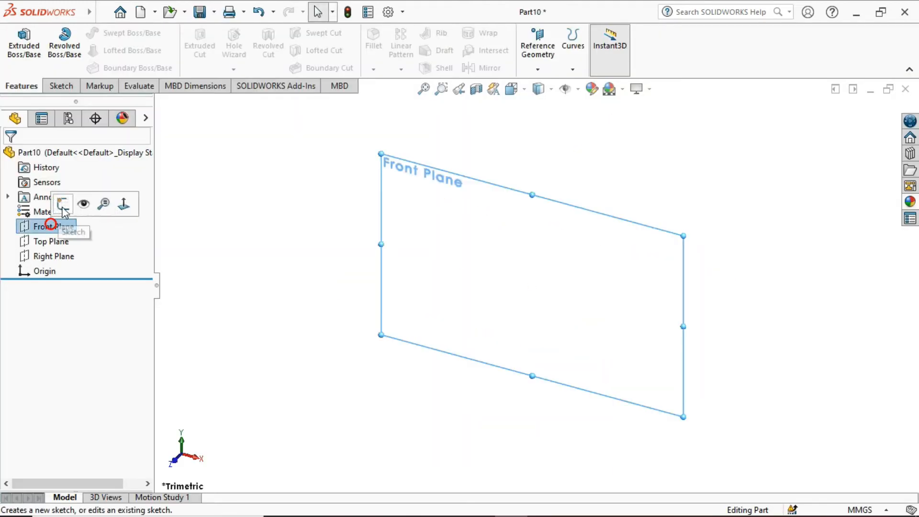
{"action": "left_click", "coordinate": [63, 206]}
{"action": "left_click", "coordinate": [101, 33]}
{"action": "left_click", "coordinate": [115, 67]}
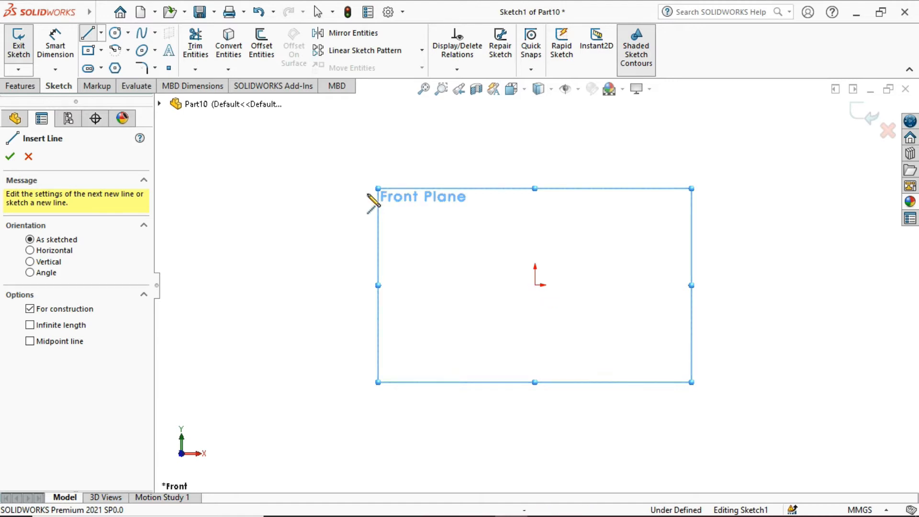
{"action": "left_click", "coordinate": [90, 38]}
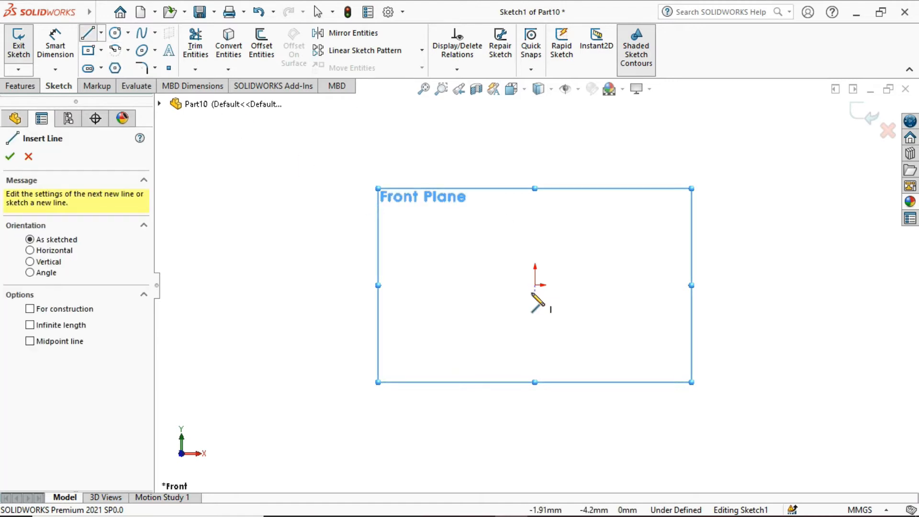
{"action": "left_click", "coordinate": [478, 285]}
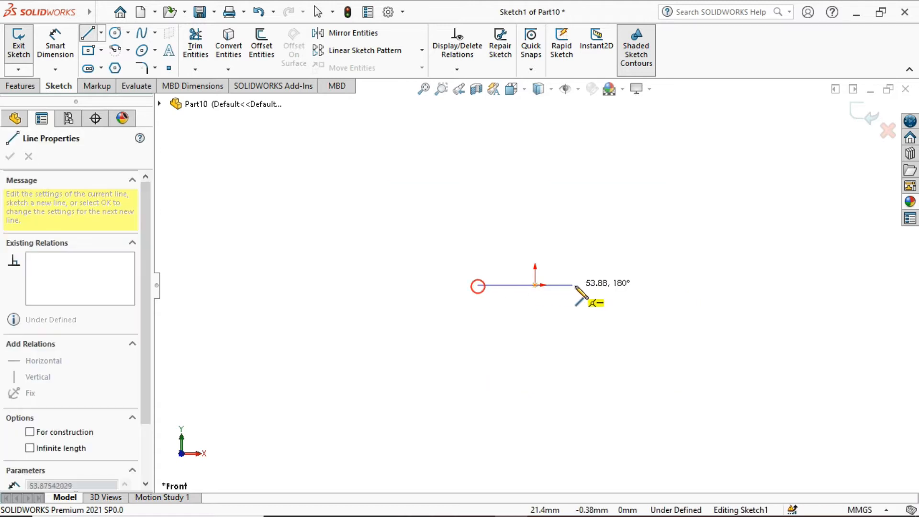
{"action": "left_click", "coordinate": [614, 286]}
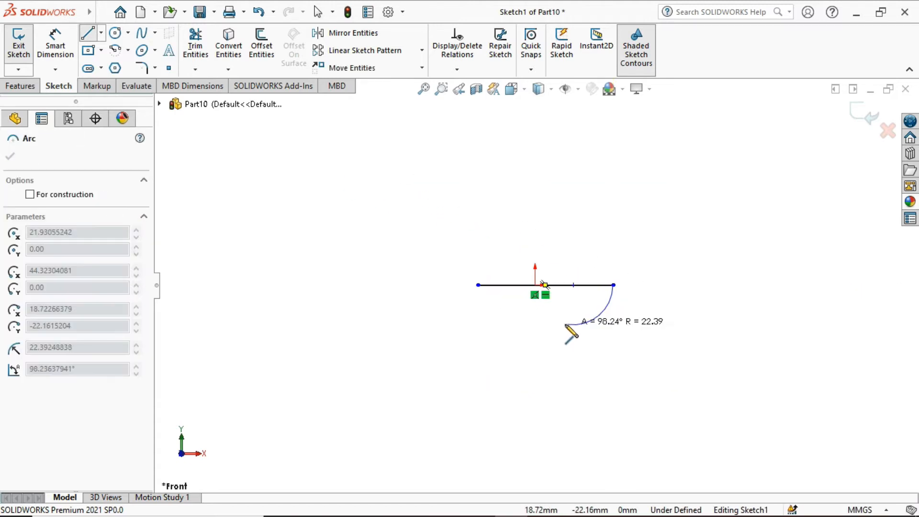
{"action": "left_click", "coordinate": [478, 286]}
{"action": "right_click", "coordinate": [351, 214]}
{"action": "left_click", "coordinate": [388, 220]}
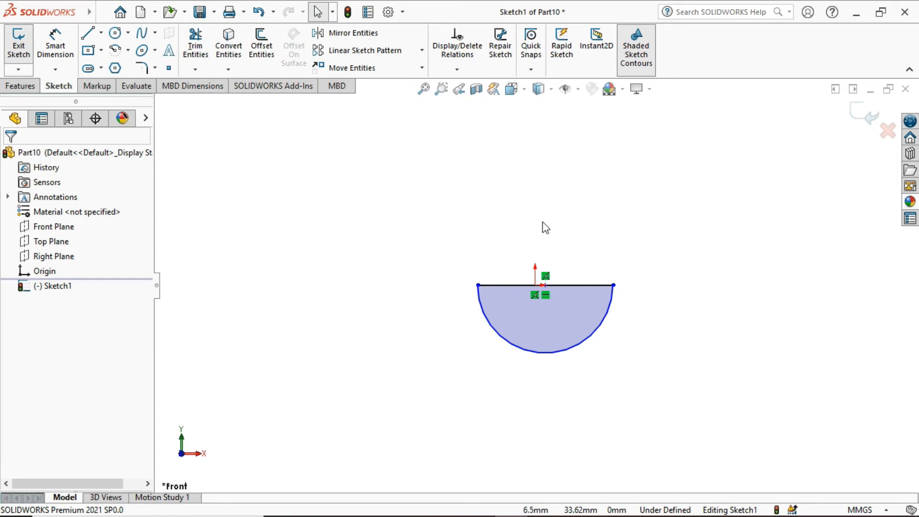
Make the half circle's center point coincident with the origin.
{"action": "scroll", "coordinate": [547, 280], "scroll_direction": "down", "scroll_amount": 3}
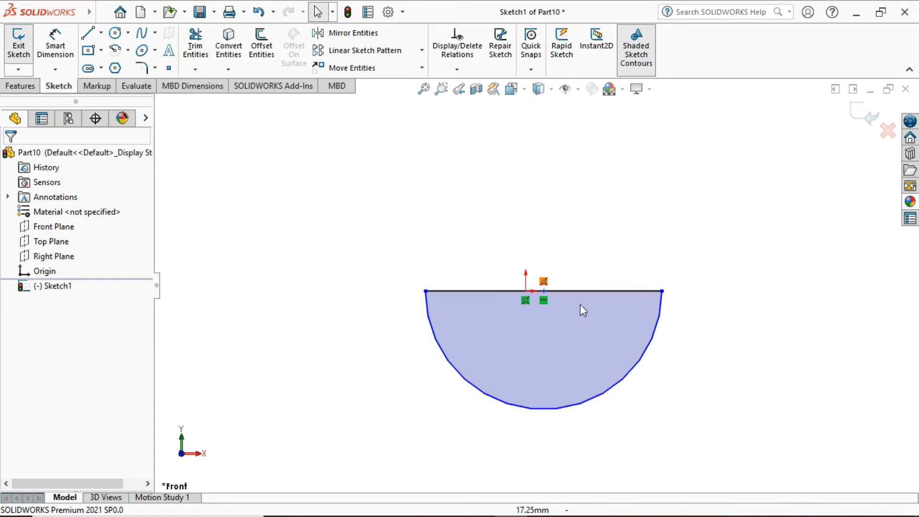
{"action": "left_click", "coordinate": [545, 292]}
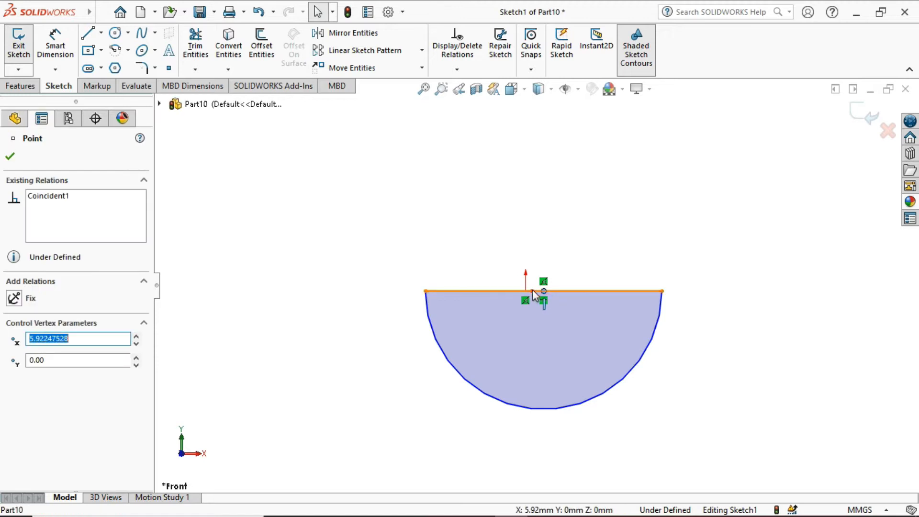
{"action": "left_click", "coordinate": [526, 292], "text": "ctrl"}
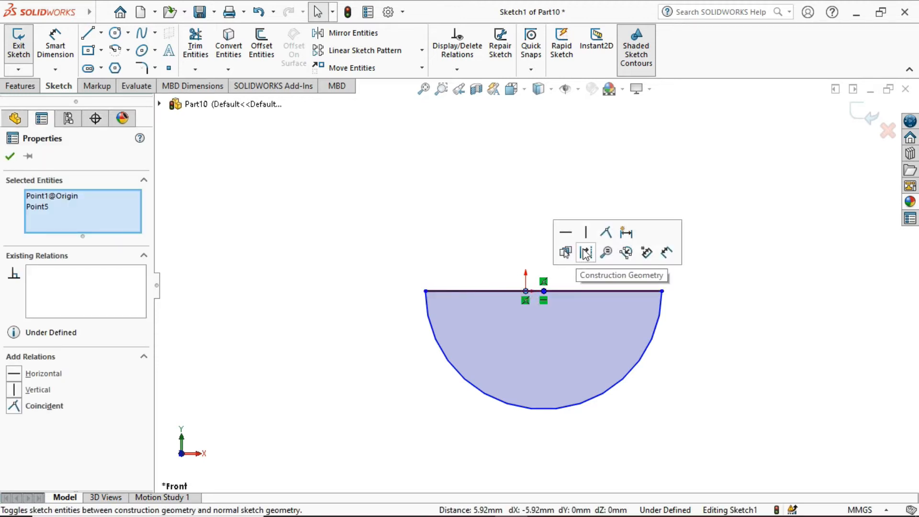
{"action": "left_click", "coordinate": [605, 233]}
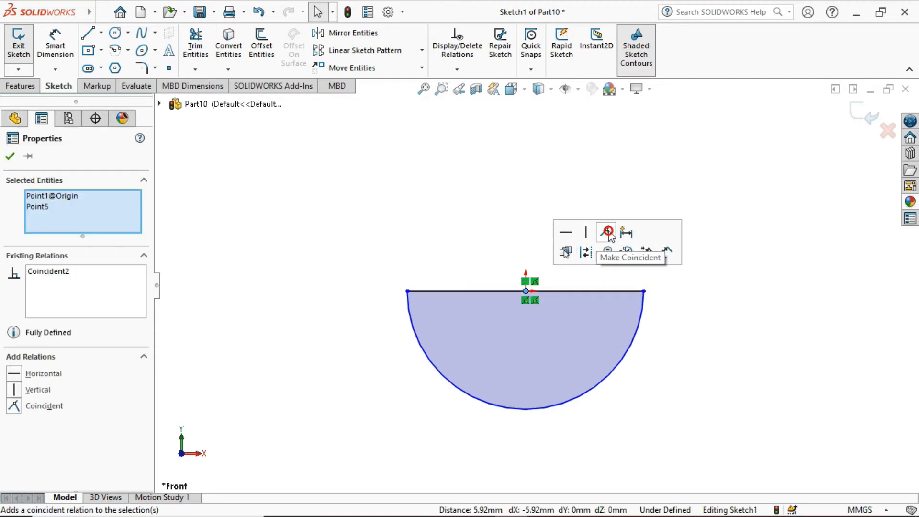
{"action": "left_click", "coordinate": [10, 157]}
Dimension the half circle's straight line to 24 mm.
{"action": "left_click", "coordinate": [55, 52]}
{"action": "left_click", "coordinate": [579, 291]}
{"action": "left_click", "coordinate": [527, 230]}
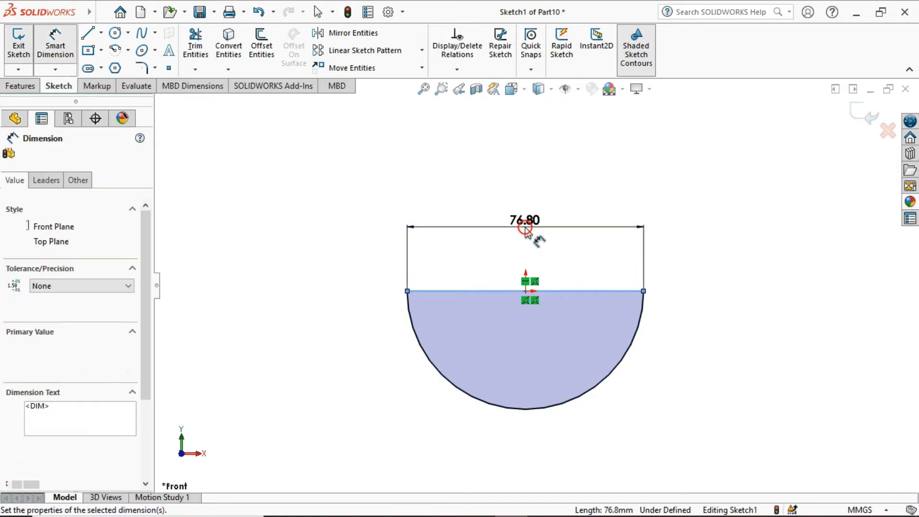
{"action": "type", "text": "1"}
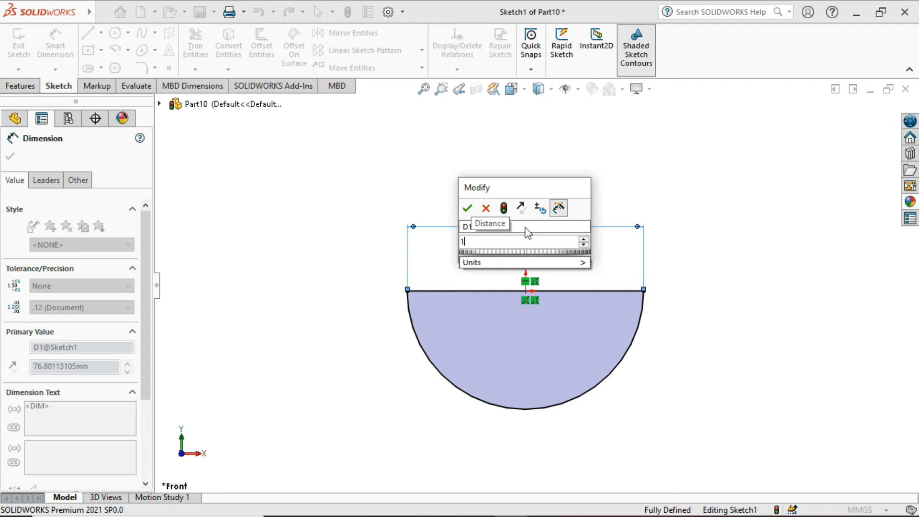
{"action": "key", "text": "BackSpace"}
{"action": "type", "text": "24"}
{"action": "key", "text": "Return"}
{"action": "scroll", "coordinate": [596, 344], "scroll_direction": "up", "scroll_amount": 2}
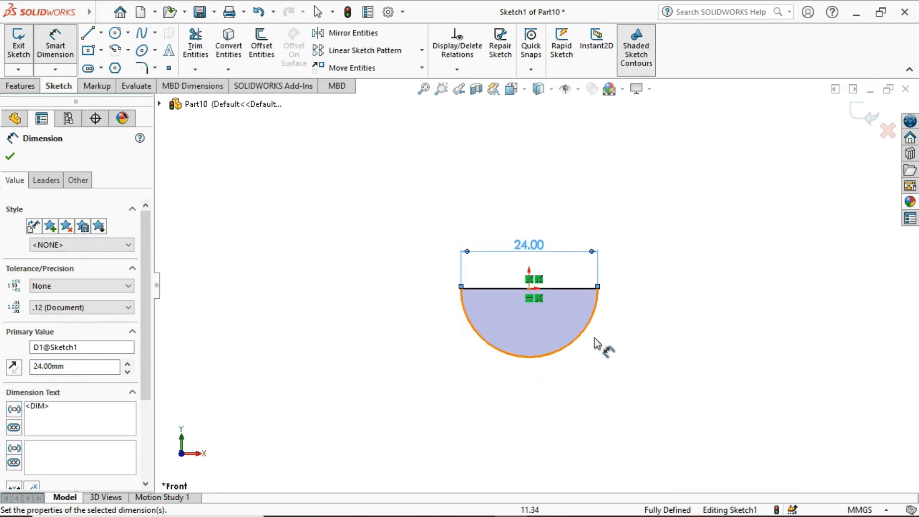
{"action": "scroll", "coordinate": [596, 344], "scroll_direction": "down", "scroll_amount": 2}
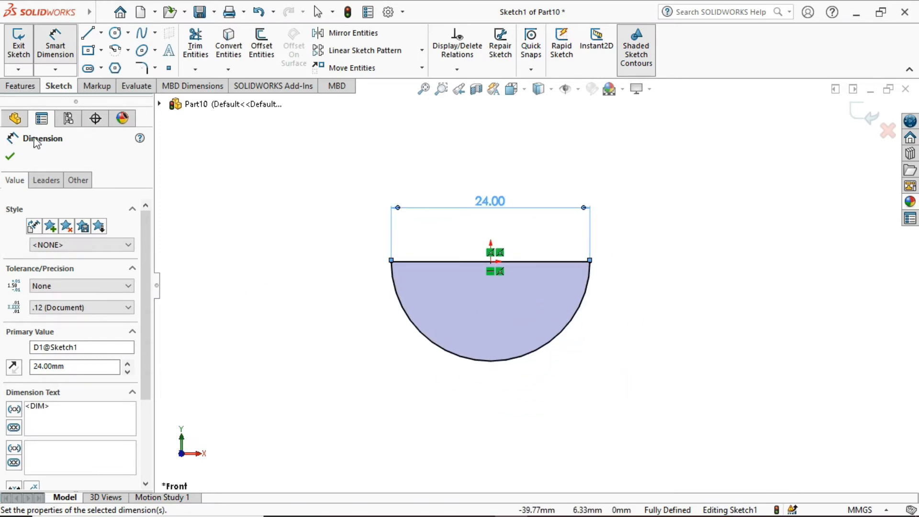
{"action": "left_click", "coordinate": [9, 157]}
Revolve the half circle 360 degrees about its straight edge to form a solid ball.
{"action": "left_click", "coordinate": [15, 86]}
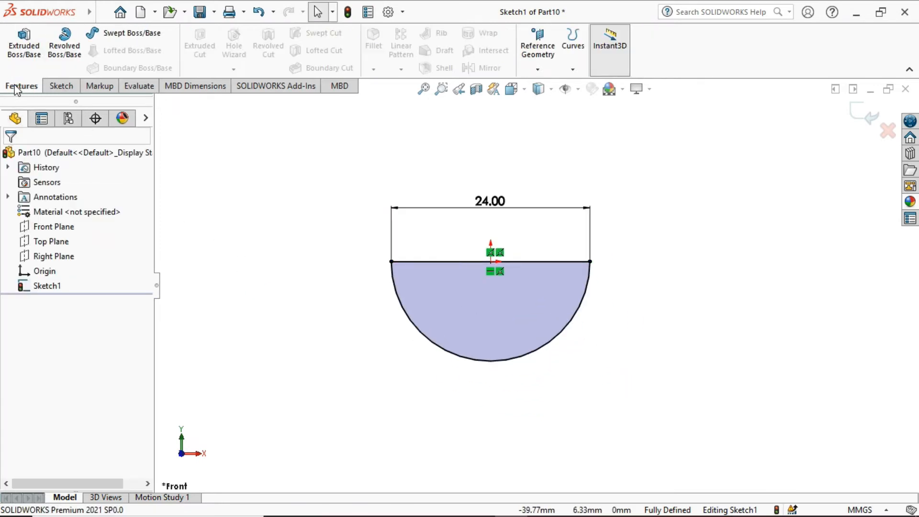
{"action": "left_click", "coordinate": [66, 39]}
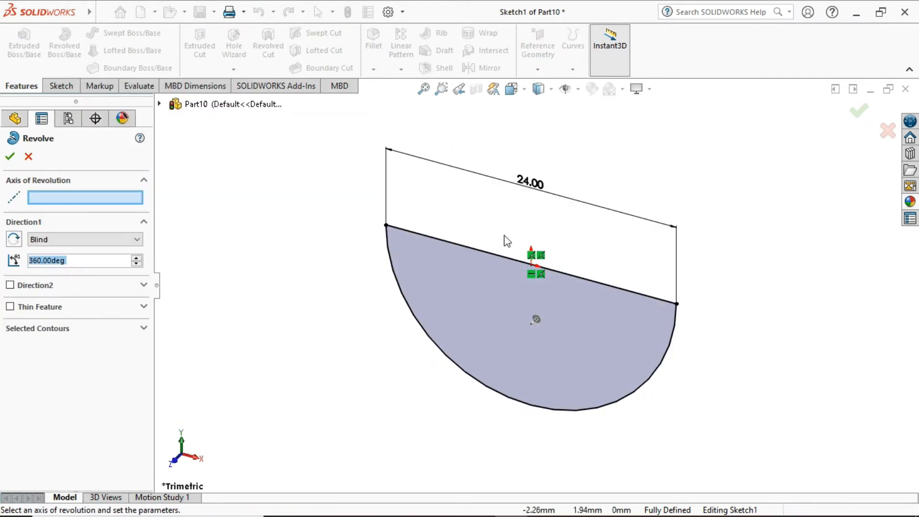
{"action": "left_click", "coordinate": [501, 257]}
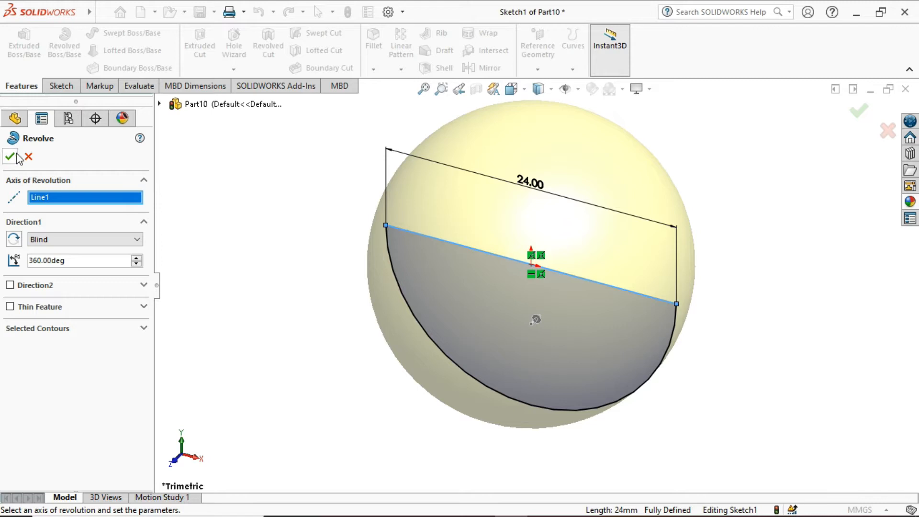
{"action": "key", "text": "Return"}
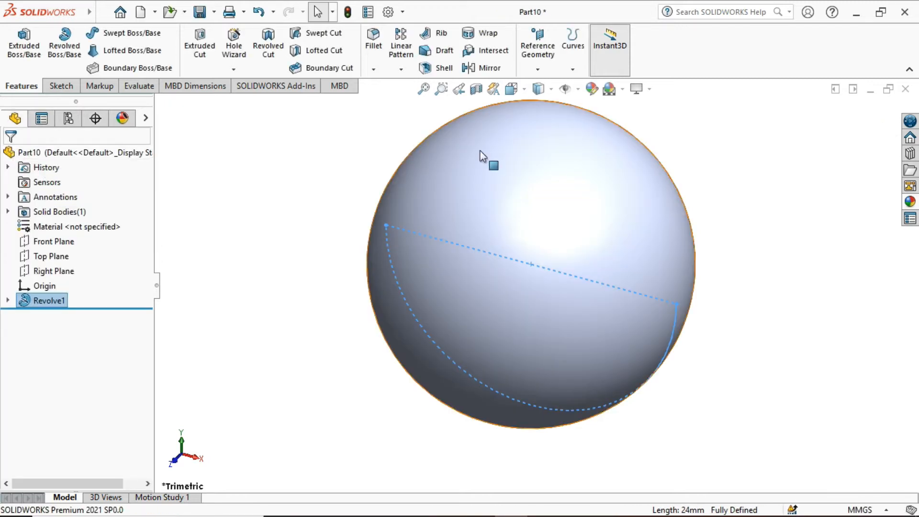
{"action": "left_click", "coordinate": [766, 179]}
{"action": "scroll", "coordinate": [716, 150], "scroll_direction": "up", "scroll_amount": 3}
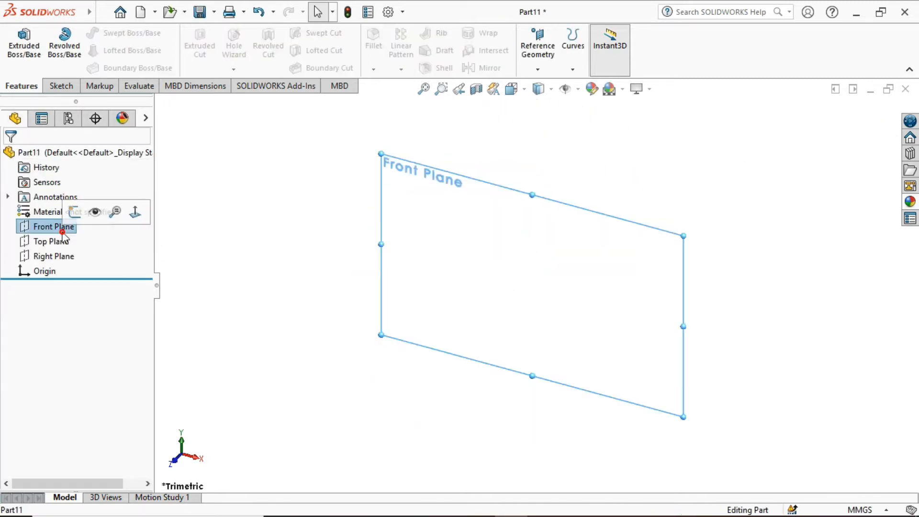
Sketch two concentric circles centered on the origin on the new part's Front Plane, with radii of about 70 mm and 59 mm.
{"action": "left_click", "coordinate": [75, 212]}
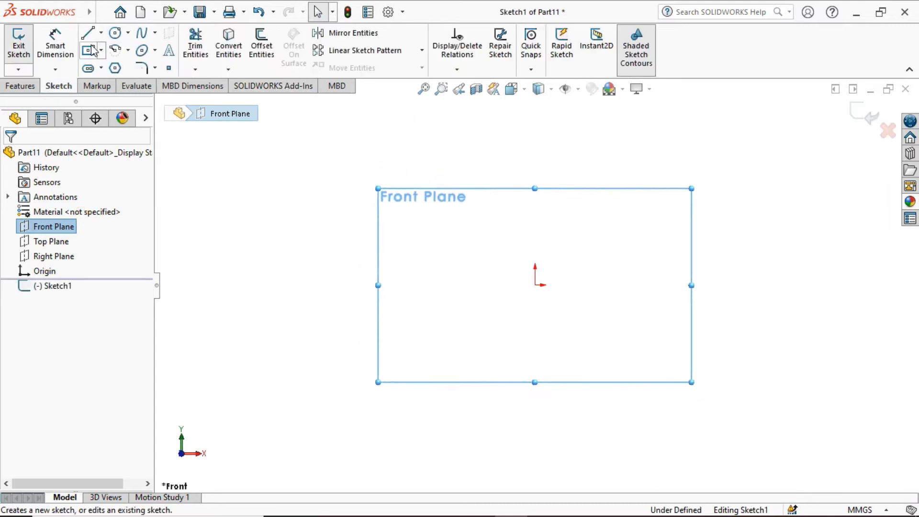
{"action": "left_click", "coordinate": [115, 32]}
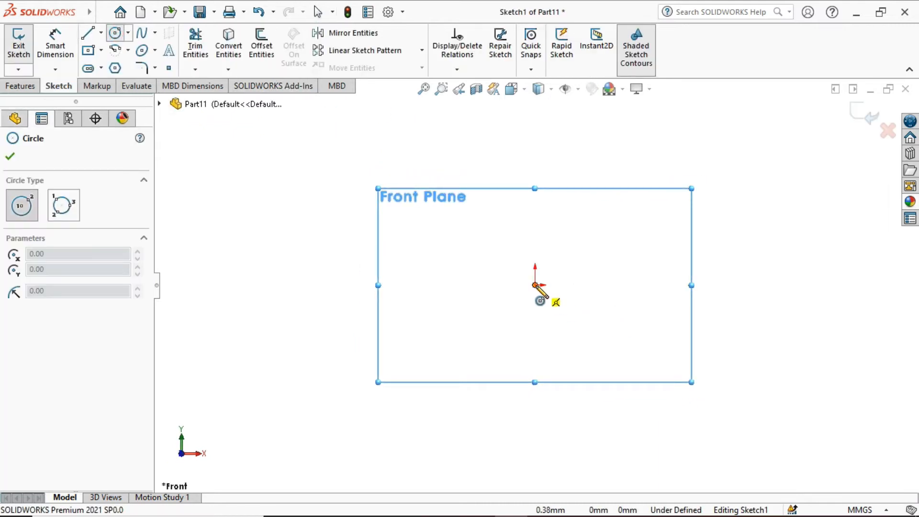
{"action": "left_click_drag", "start_coordinate": [534, 285], "coordinate": [514, 252]}
{"action": "left_click", "coordinate": [468, 180]}
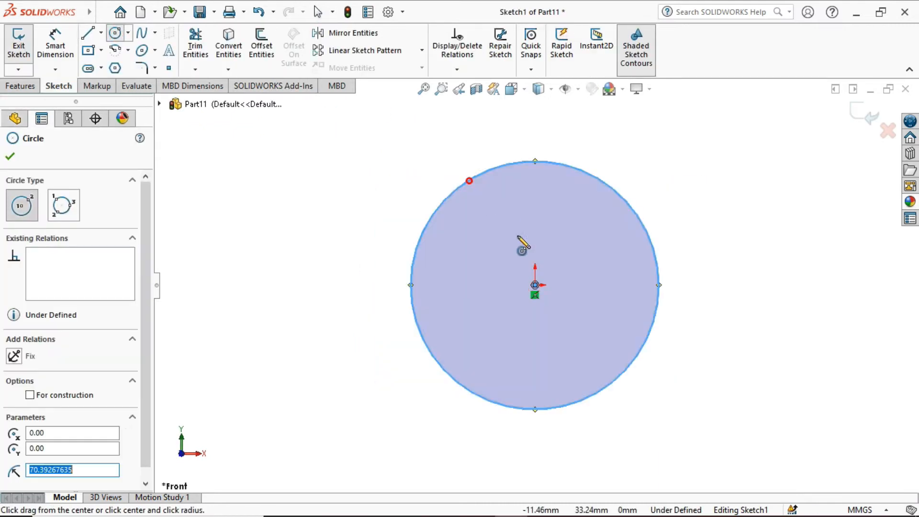
{"action": "left_click", "coordinate": [535, 285]}
{"action": "left_click", "coordinate": [494, 198]}
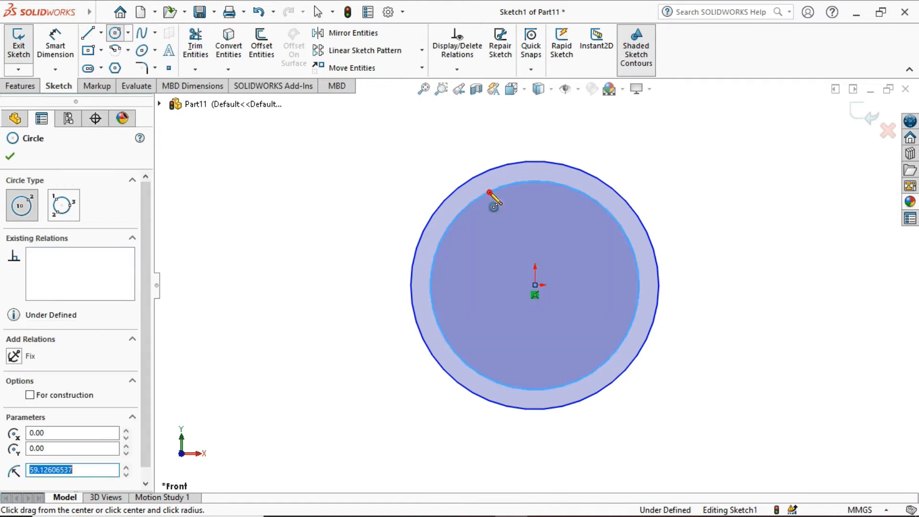
Dimension the outer circle's diameter to 94 mm.
{"action": "left_click", "coordinate": [55, 42]}
{"action": "left_click", "coordinate": [446, 194]}
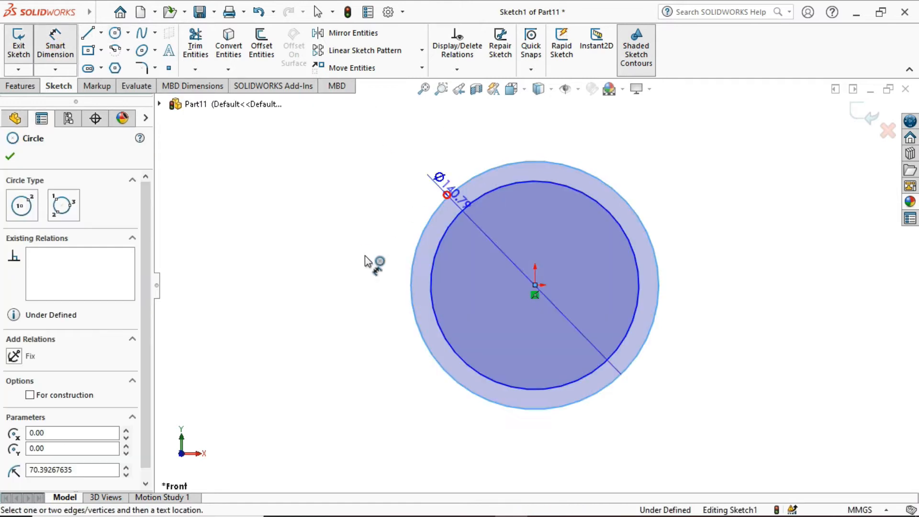
{"action": "left_click", "coordinate": [319, 267]}
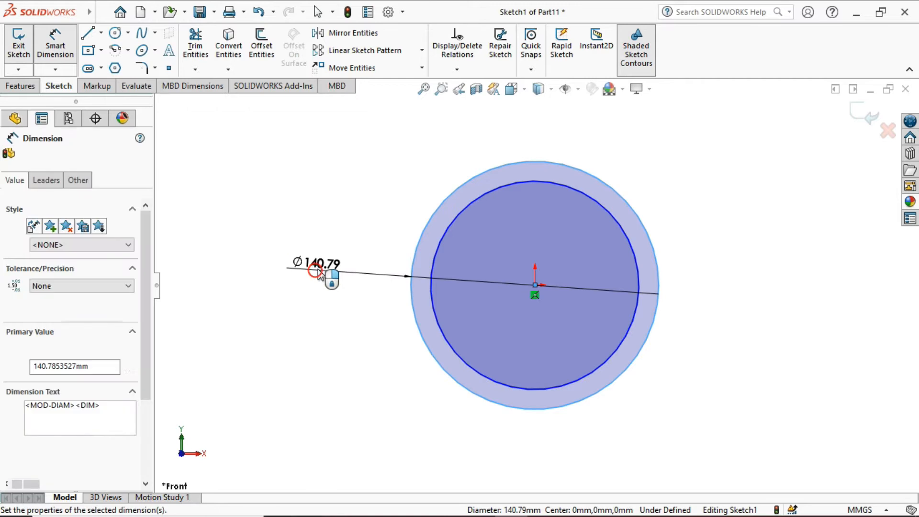
{"action": "type", "text": "94"}
{"action": "key", "text": "Return"}
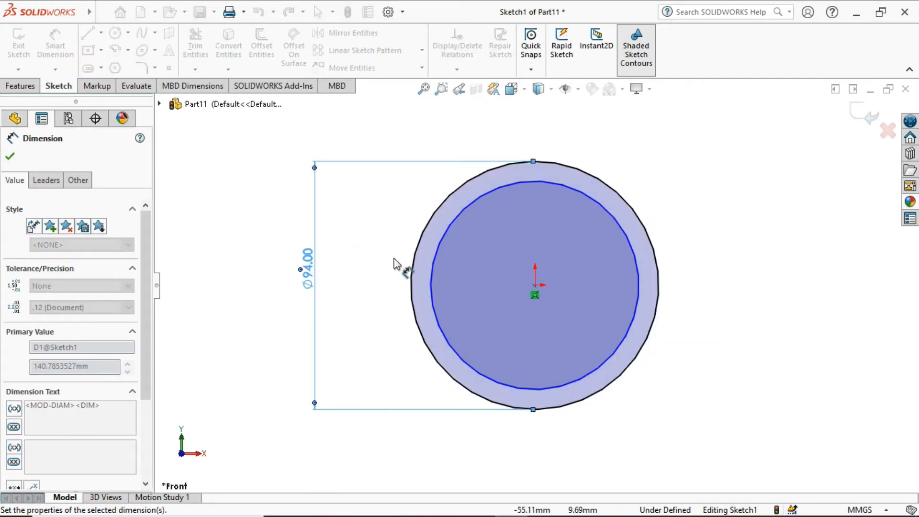
Dimension the inner circle's diameter to 86 mm.
{"action": "left_click", "coordinate": [436, 260]}
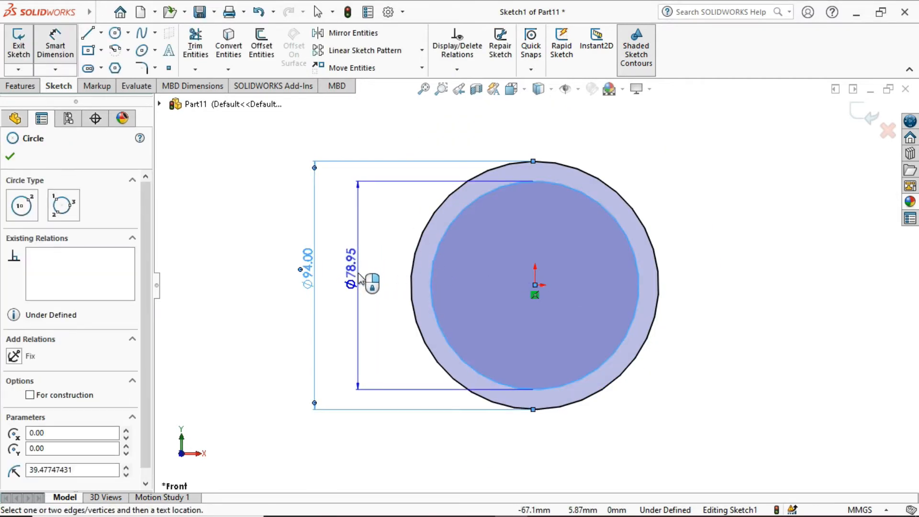
{"action": "left_click", "coordinate": [360, 279]}
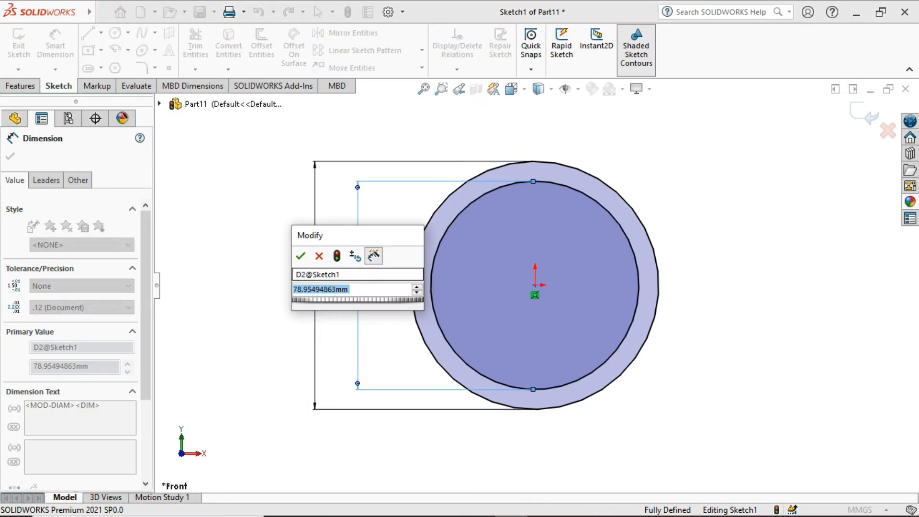
{"action": "type", "text": "86"}
{"action": "key", "text": "Return"}
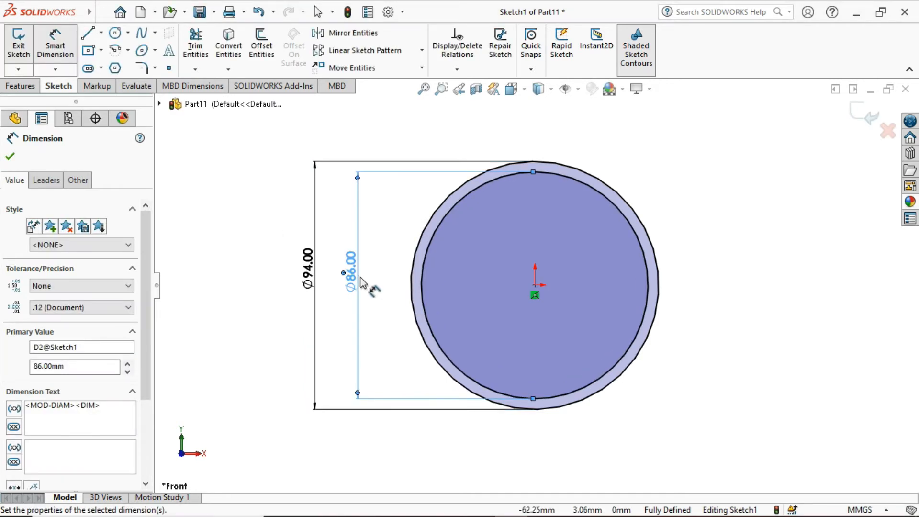
{"action": "left_click", "coordinate": [11, 156]}
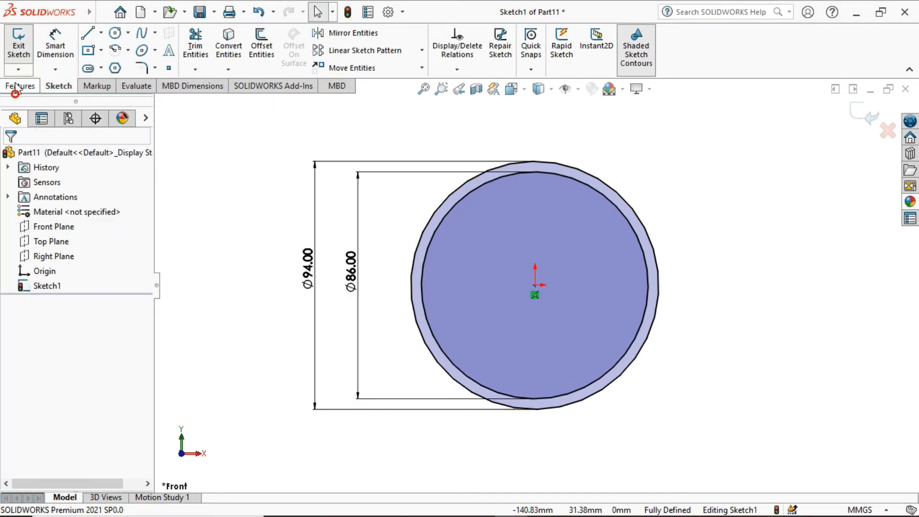
Extrude the region between the two circles 16 mm with the Mid Plane end condition.
{"action": "left_click", "coordinate": [19, 86]}
{"action": "left_click", "coordinate": [24, 45]}
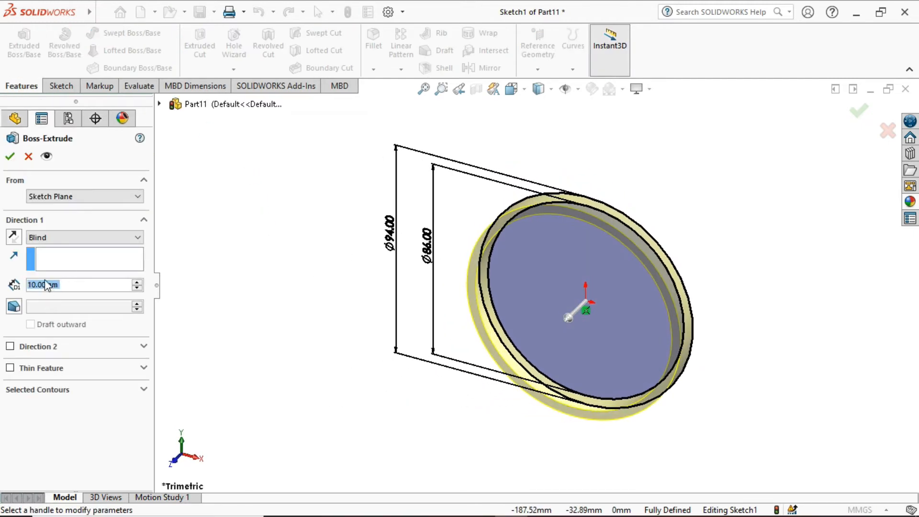
{"action": "type", "text": "16"}
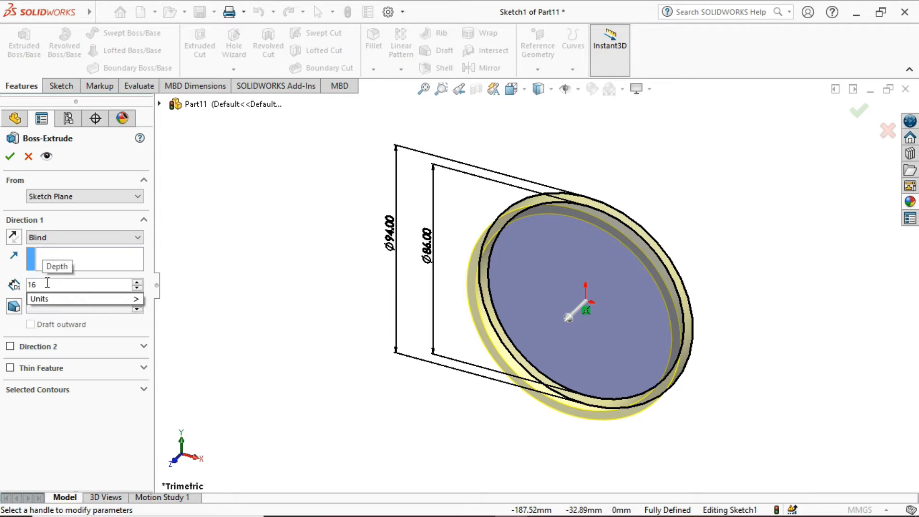
{"action": "left_click", "coordinate": [114, 237]}
{"action": "left_click", "coordinate": [61, 293]}
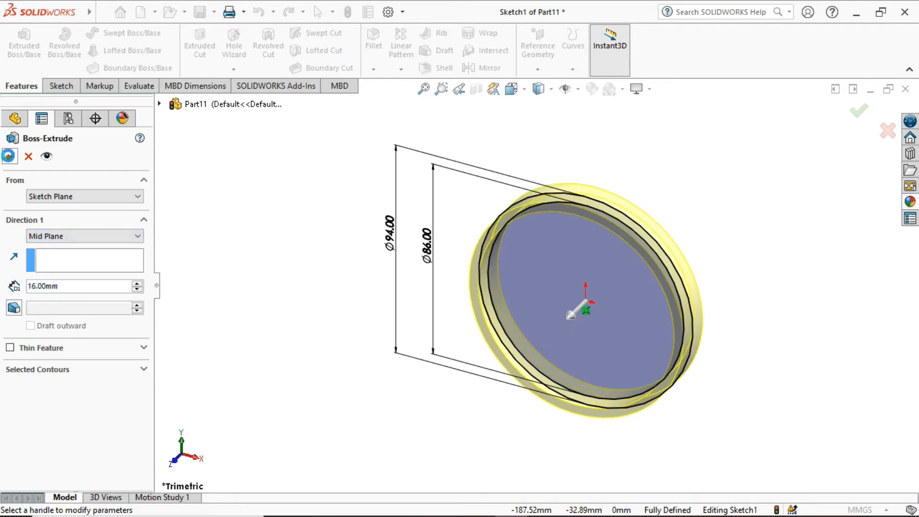
{"action": "left_click", "coordinate": [9, 156]}
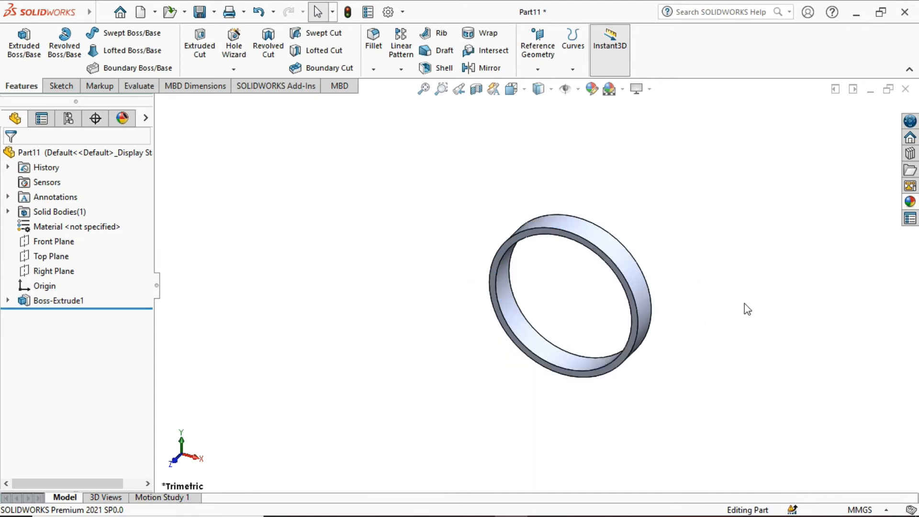
Start a sketch on the ring's flat front face, viewed normal to that face.
{"action": "middle_click_drag", "start_coordinate": [745, 304], "coordinate": [773, 247]}
{"action": "scroll", "coordinate": [652, 295], "scroll_direction": "down", "scroll_amount": 2}
{"action": "left_click", "coordinate": [513, 181]}
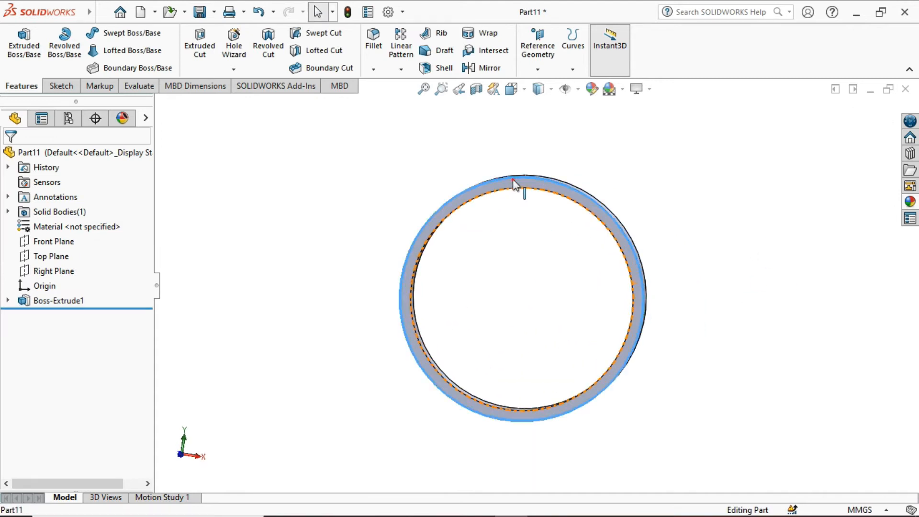
{"action": "left_click", "coordinate": [592, 171]}
{"action": "left_click", "coordinate": [554, 191]}
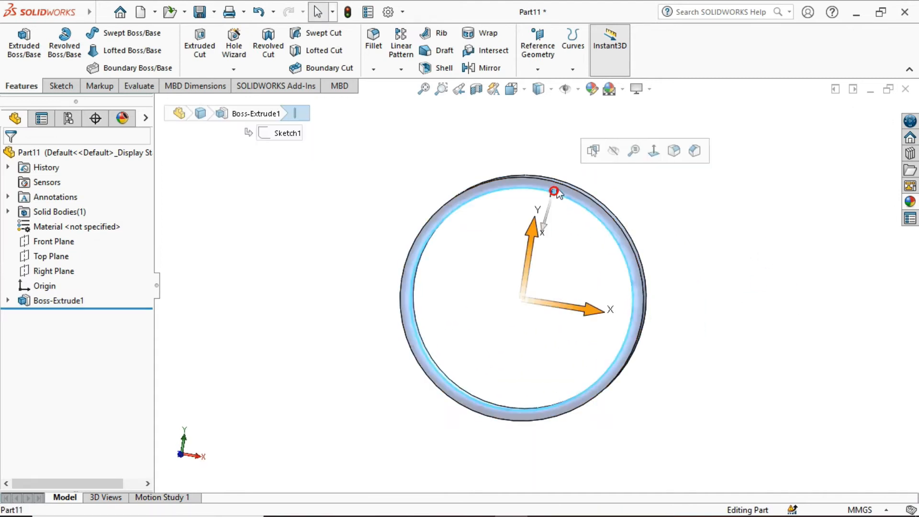
{"action": "left_click", "coordinate": [564, 190]}
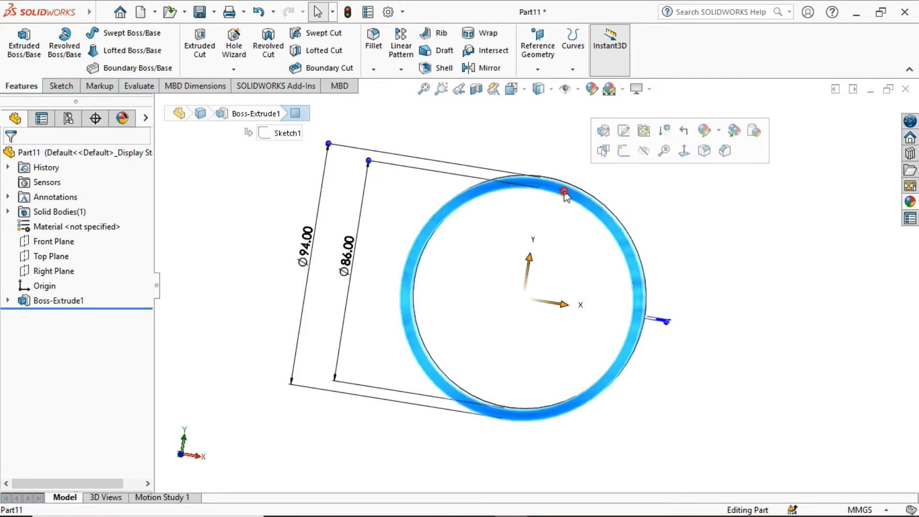
{"action": "left_click", "coordinate": [684, 152]}
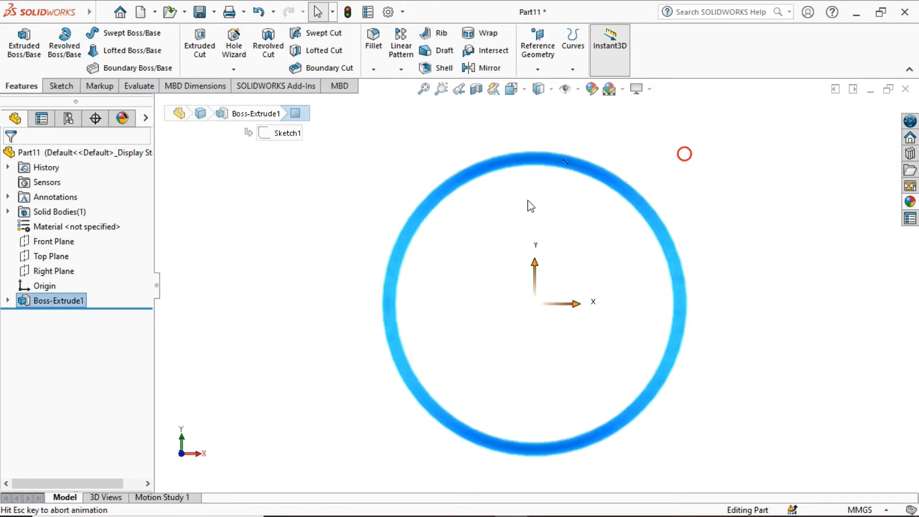
{"action": "left_click", "coordinate": [544, 173]}
{"action": "left_click", "coordinate": [599, 125]}
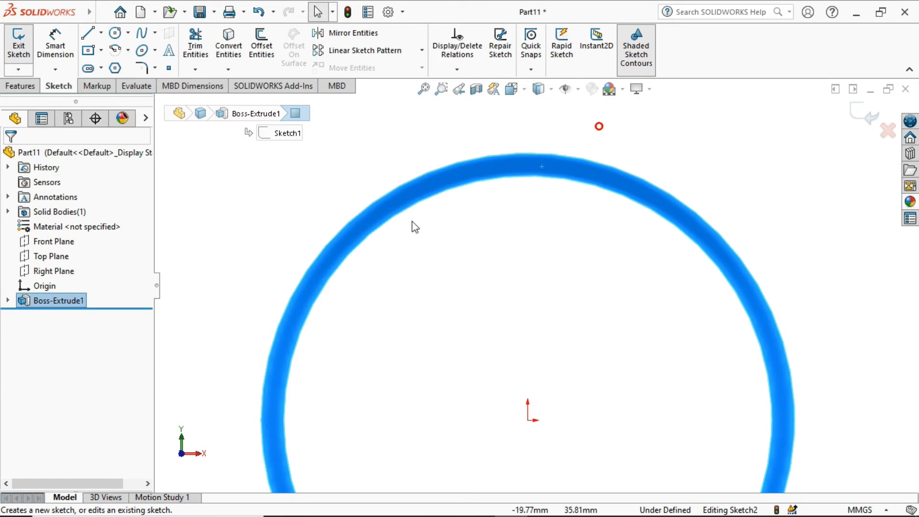
Draw a vertical centerline from the origin up past the ring's outer edge.
{"action": "left_click", "coordinate": [101, 33]}
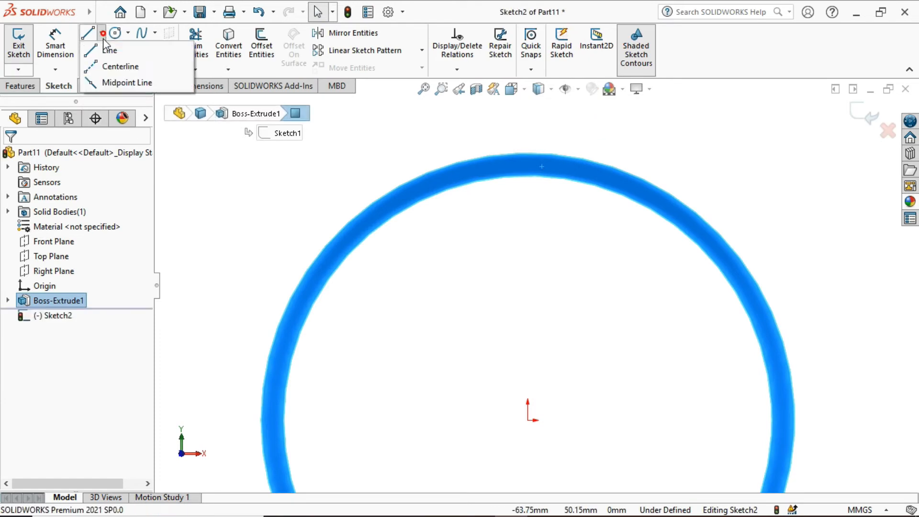
{"action": "left_click", "coordinate": [110, 68]}
{"action": "left_click", "coordinate": [530, 420]}
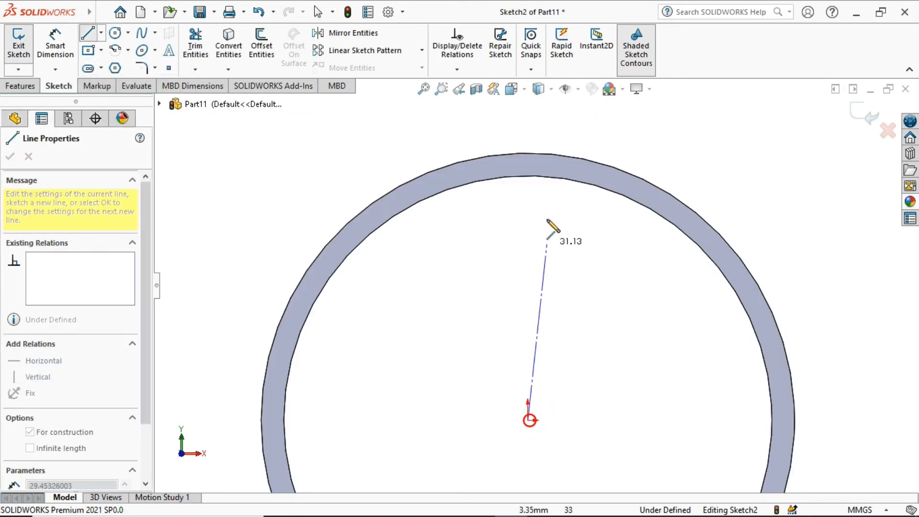
{"action": "scroll", "coordinate": [547, 246], "scroll_direction": "up", "scroll_amount": 3}
{"action": "left_click", "coordinate": [531, 150]}
{"action": "right_click", "coordinate": [668, 133]}
{"action": "left_click", "coordinate": [680, 139]}
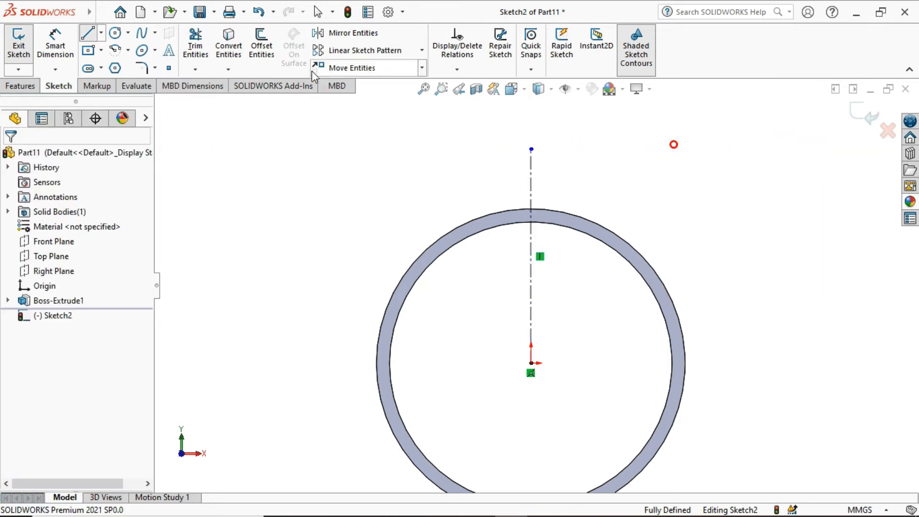
{"action": "key", "text": "Return"}
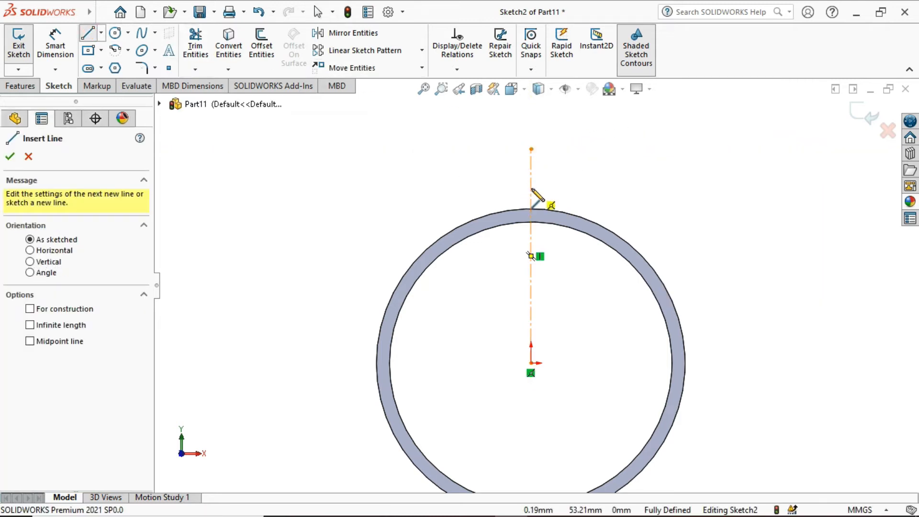
{"action": "left_click", "coordinate": [532, 190]}
{"action": "left_click", "coordinate": [531, 239]}
{"action": "right_click", "coordinate": [295, 154]}
{"action": "left_click", "coordinate": [335, 167]}
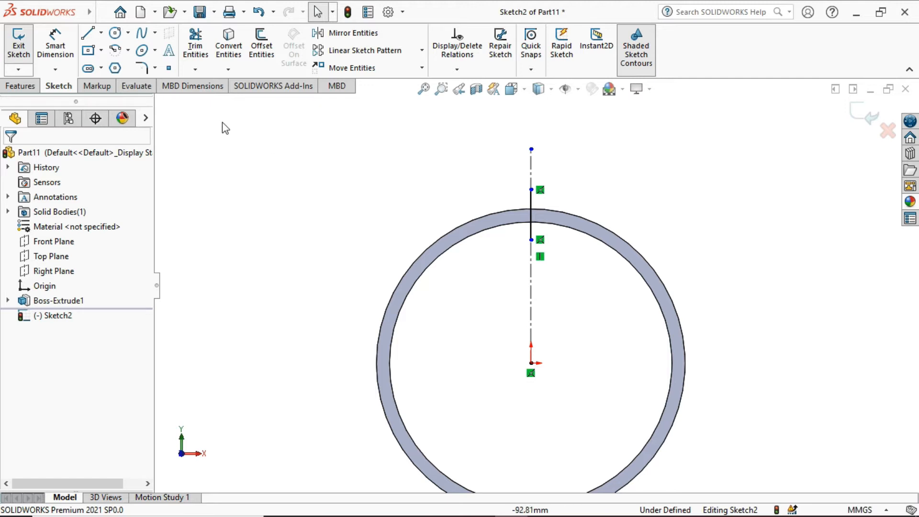
{"action": "left_click", "coordinate": [128, 50]}
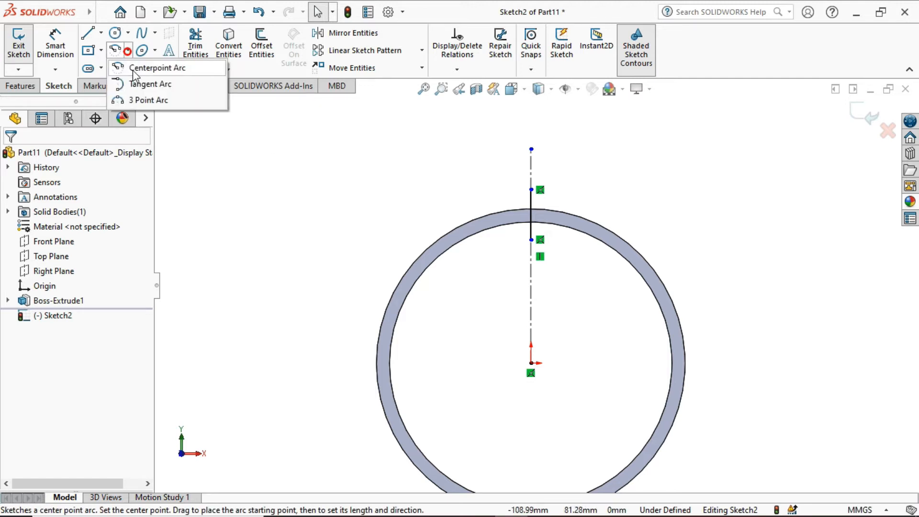
{"action": "left_click", "coordinate": [144, 98]}
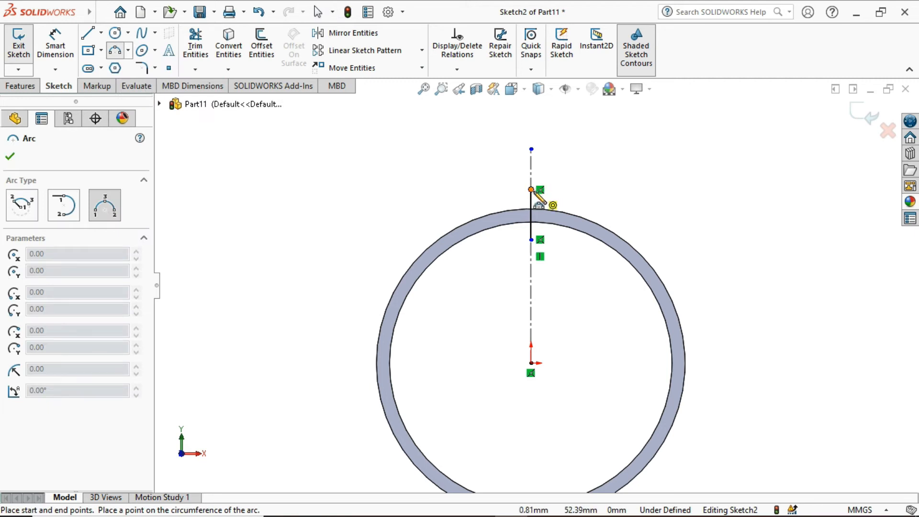
{"action": "left_click", "coordinate": [531, 190]}
{"action": "left_click", "coordinate": [532, 239]}
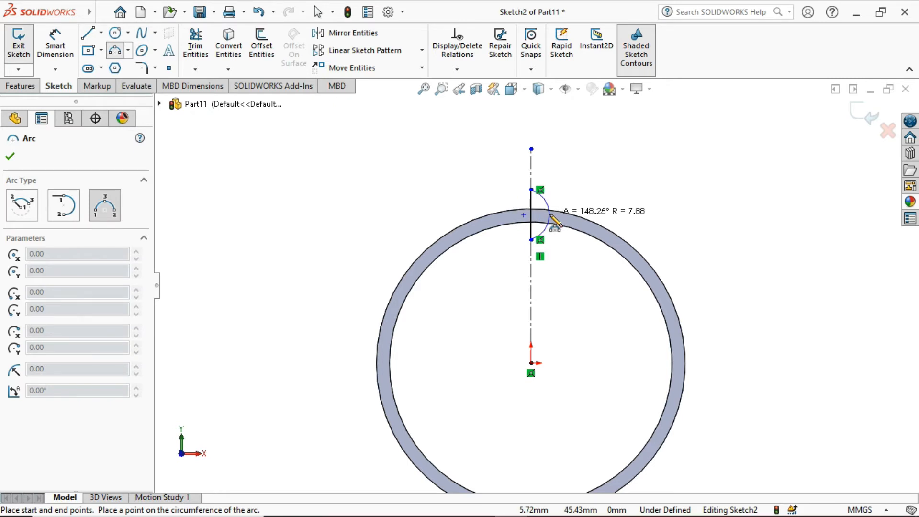
{"action": "left_click", "coordinate": [257, 12]}
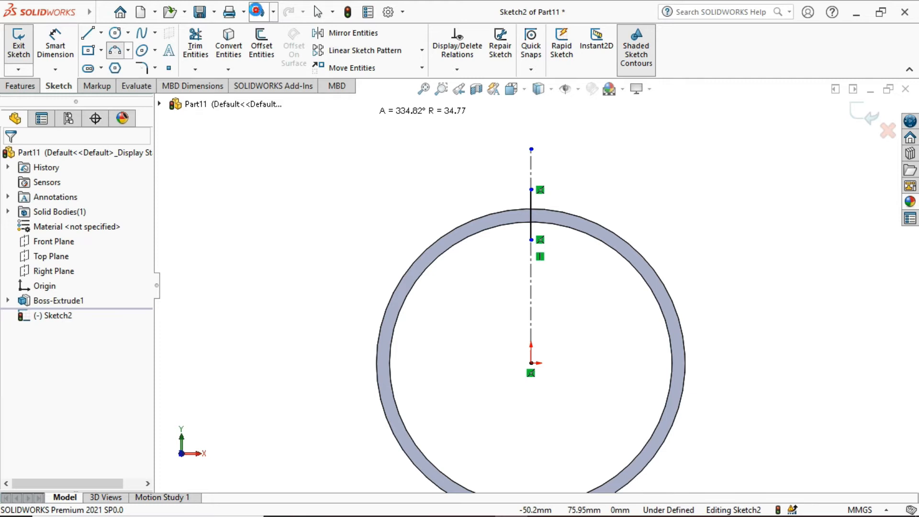
{"action": "left_click", "coordinate": [257, 11]}
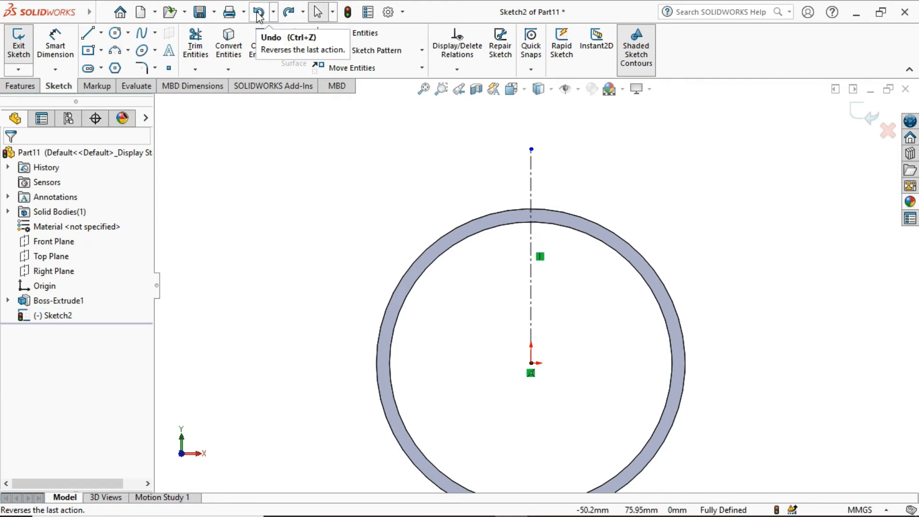
Sketch a closed half-circle profile, about 6 mm in radius, with its straight side on the centerline and its center within the ring's wall.
{"action": "left_click", "coordinate": [87, 33]}
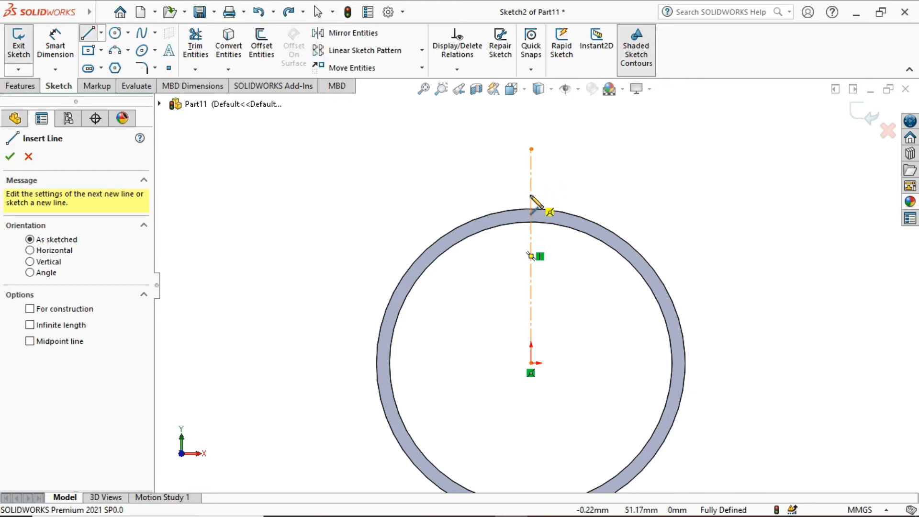
{"action": "left_click", "coordinate": [531, 197]}
{"action": "left_click", "coordinate": [531, 215]}
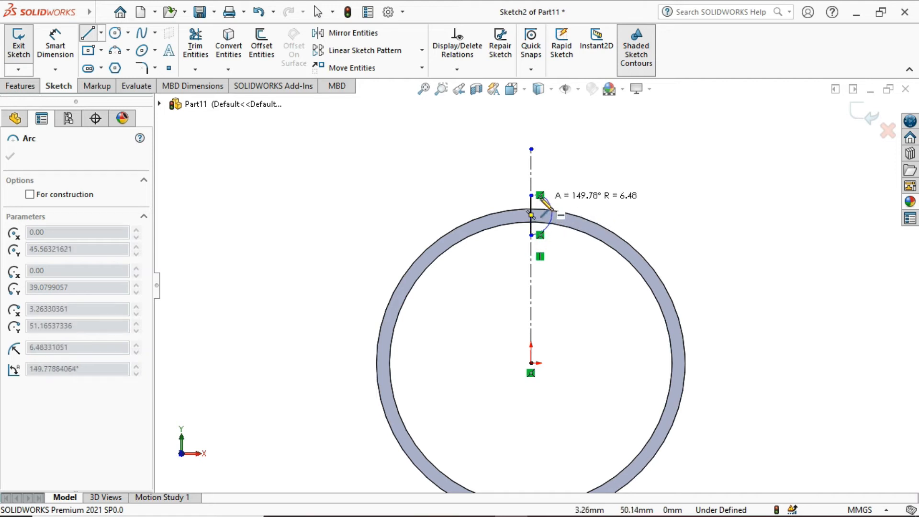
{"action": "left_click", "coordinate": [533, 195]}
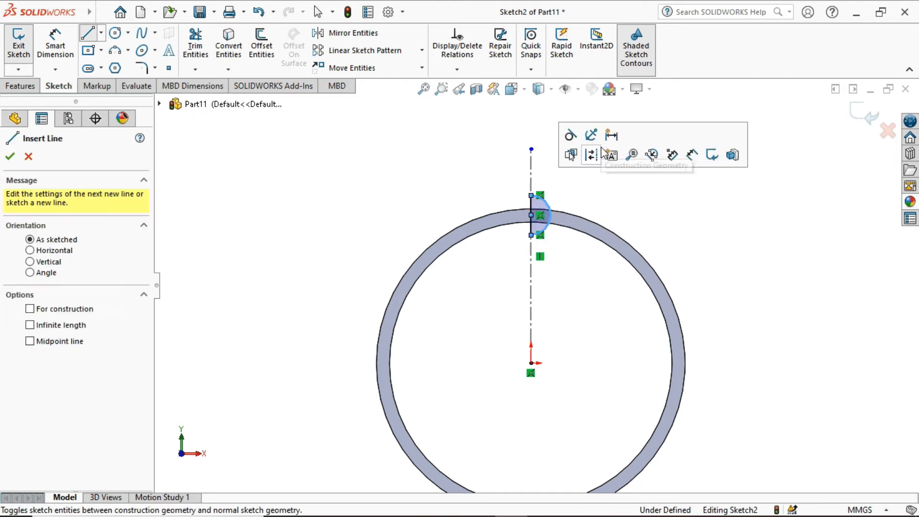
{"action": "left_click", "coordinate": [9, 156]}
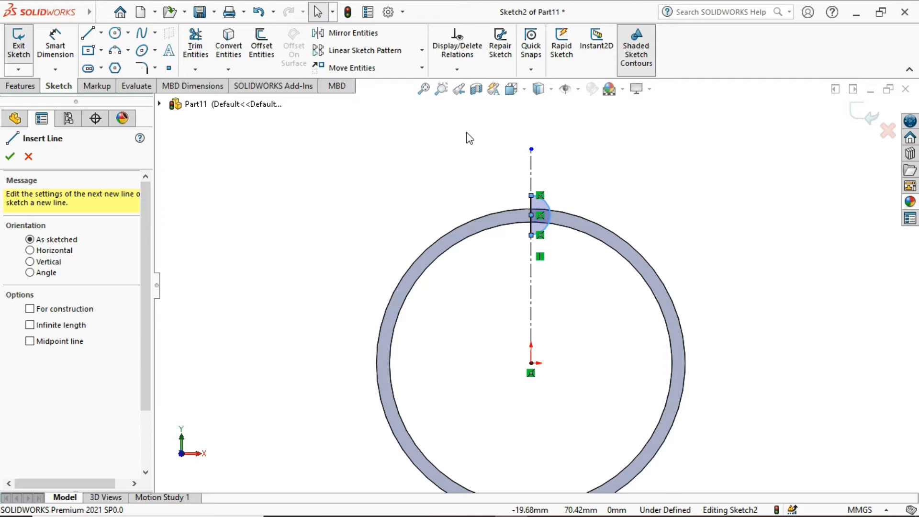
Sketch a circle centered on the origin through the ring's wall and dimension its diameter to 90 mm.
{"action": "left_click", "coordinate": [115, 33]}
{"action": "left_click", "coordinate": [531, 363]}
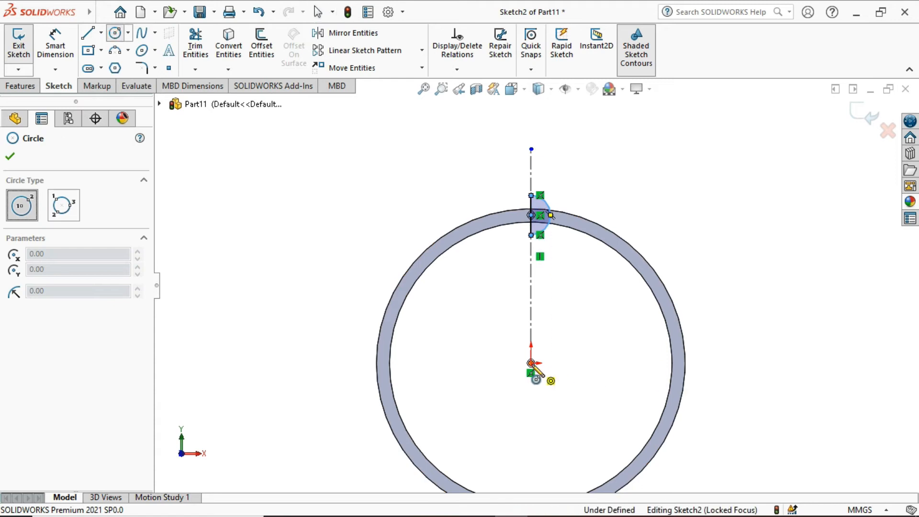
{"action": "left_click", "coordinate": [446, 244]}
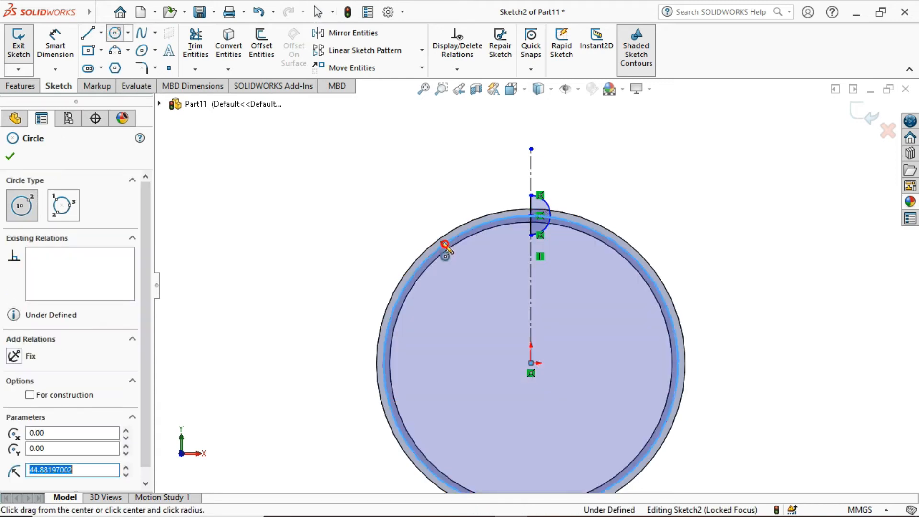
{"action": "left_click", "coordinate": [56, 50]}
{"action": "left_click", "coordinate": [445, 244]}
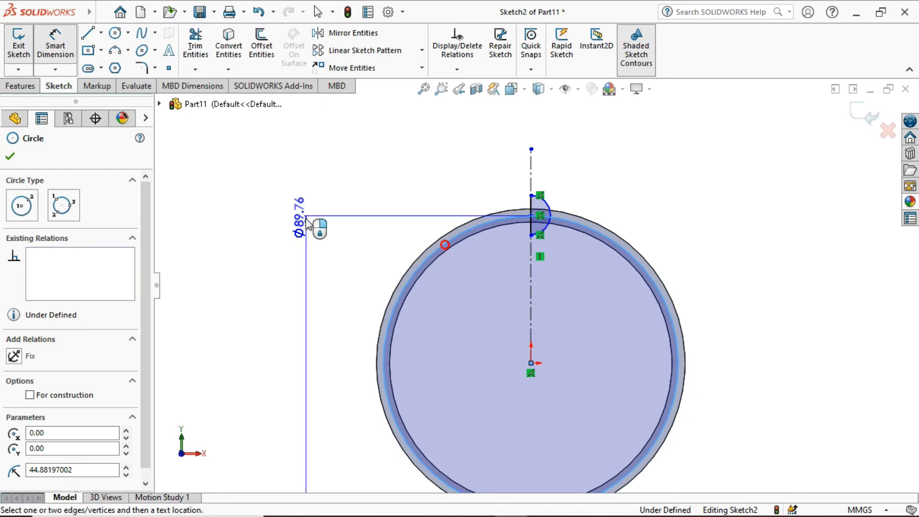
{"action": "left_click", "coordinate": [306, 220]}
{"action": "type", "text": "90"}
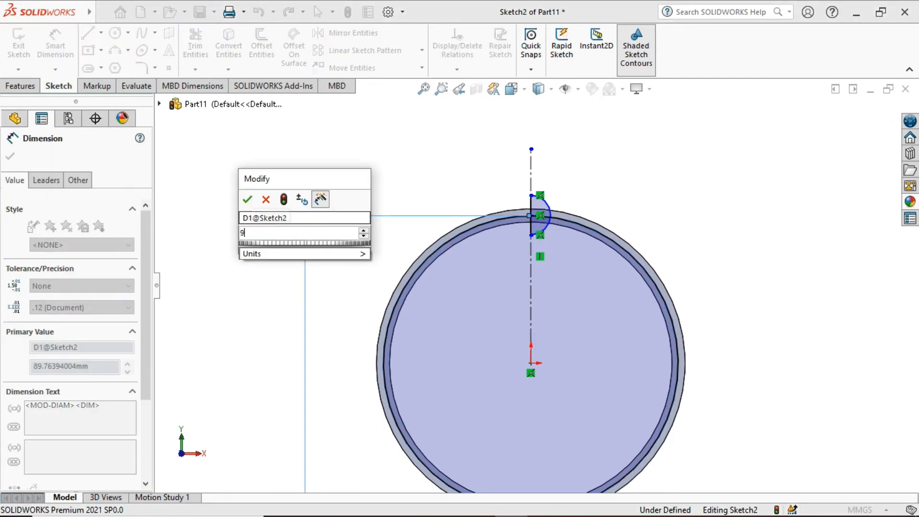
{"action": "key", "text": "Return"}
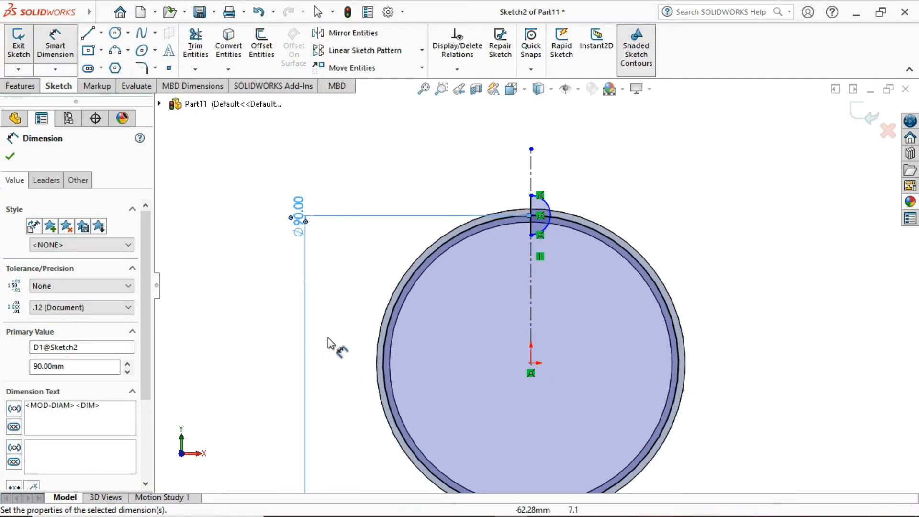
{"action": "left_click", "coordinate": [9, 157]}
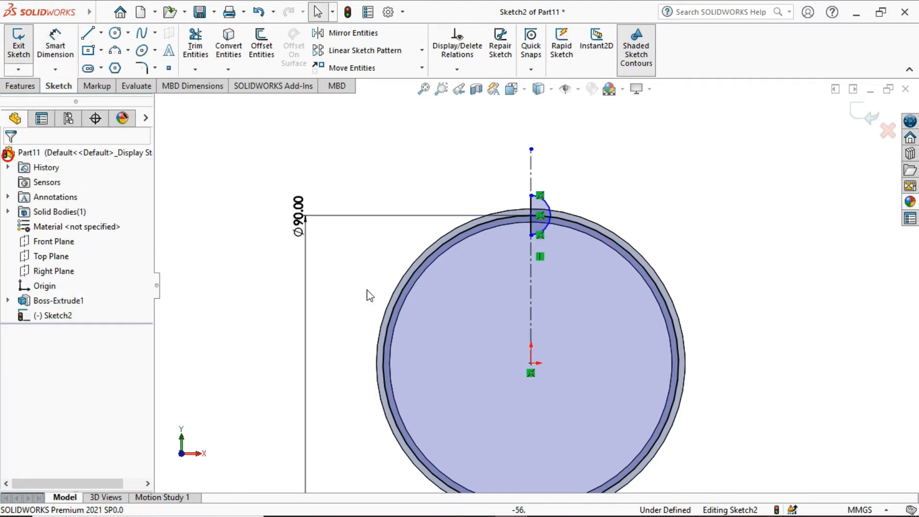
Convert the 90 mm circle to construction geometry.
{"action": "left_click", "coordinate": [439, 248]}
{"action": "left_click", "coordinate": [29, 338]}
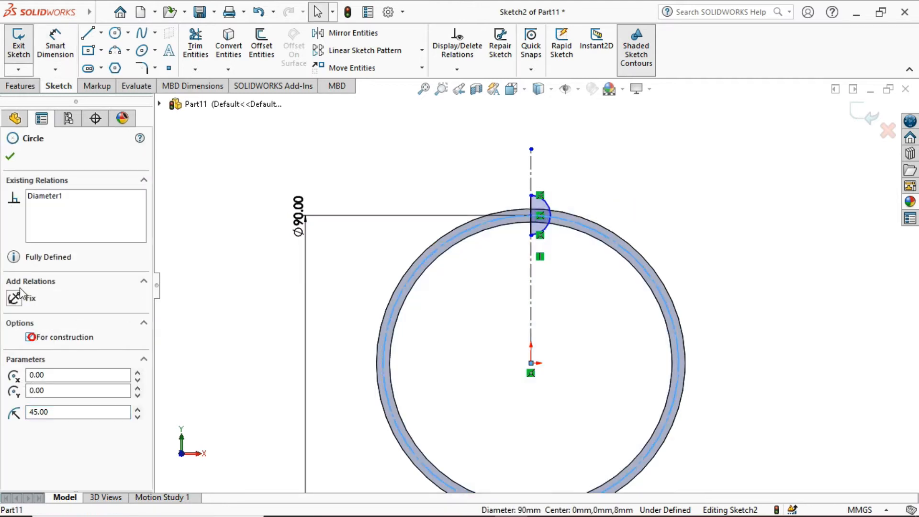
{"action": "left_click", "coordinate": [9, 157]}
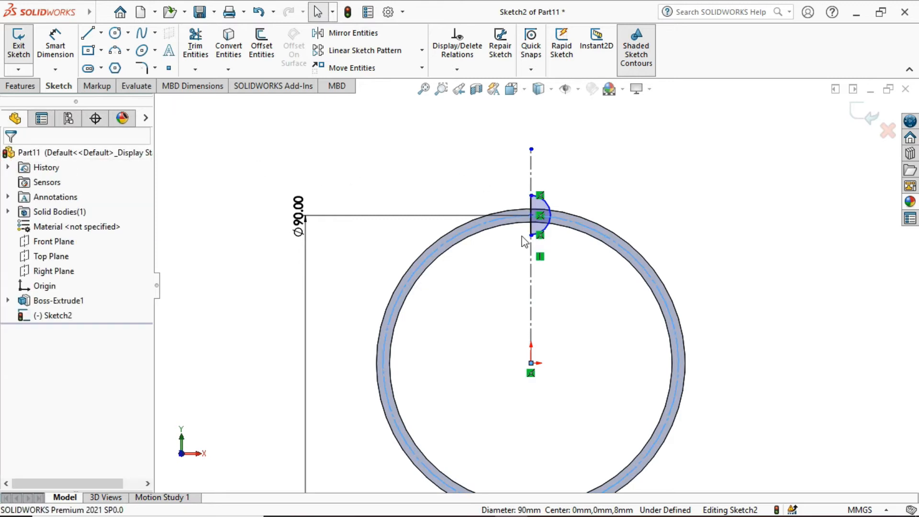
Add a coincident relation between the half-circle arc's center point and the 90 mm construction circle.
{"action": "scroll", "coordinate": [526, 242], "scroll_direction": "down", "scroll_amount": 3}
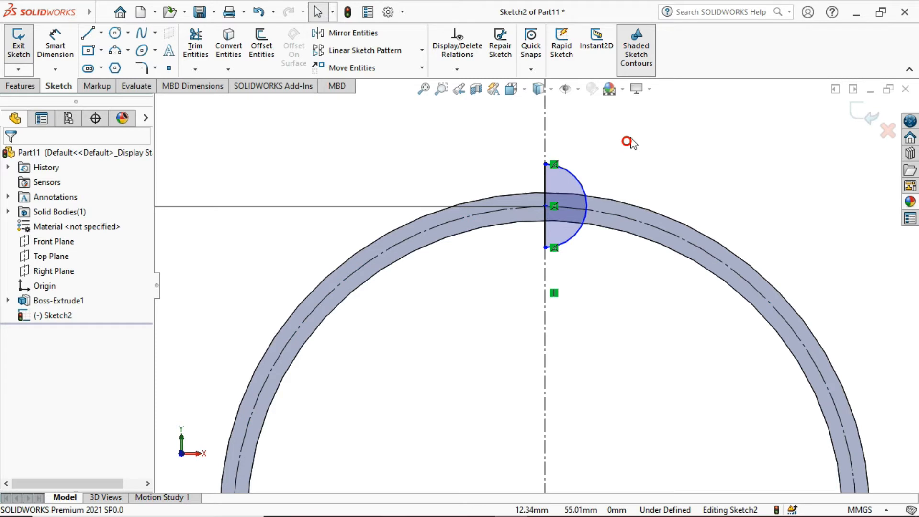
{"action": "left_click", "coordinate": [479, 214]}
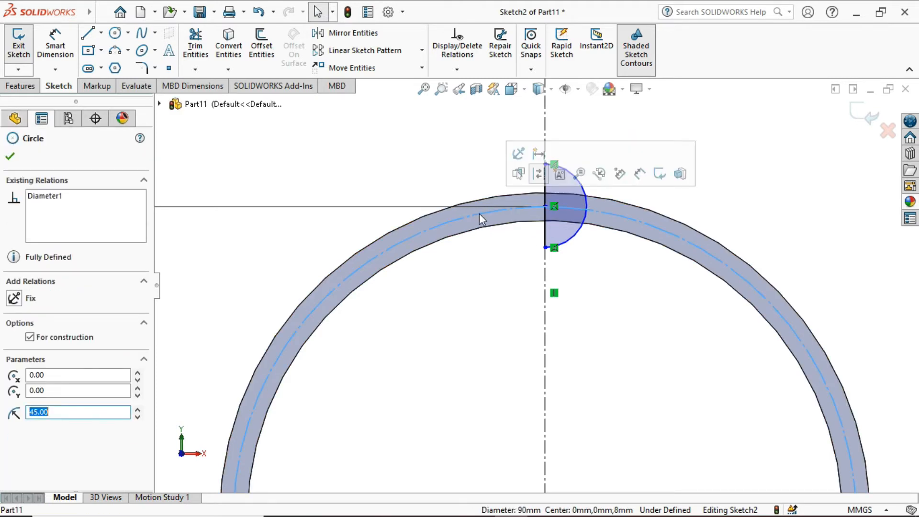
{"action": "left_click", "coordinate": [545, 207], "text": "ctrl"}
{"action": "left_click", "coordinate": [606, 148]}
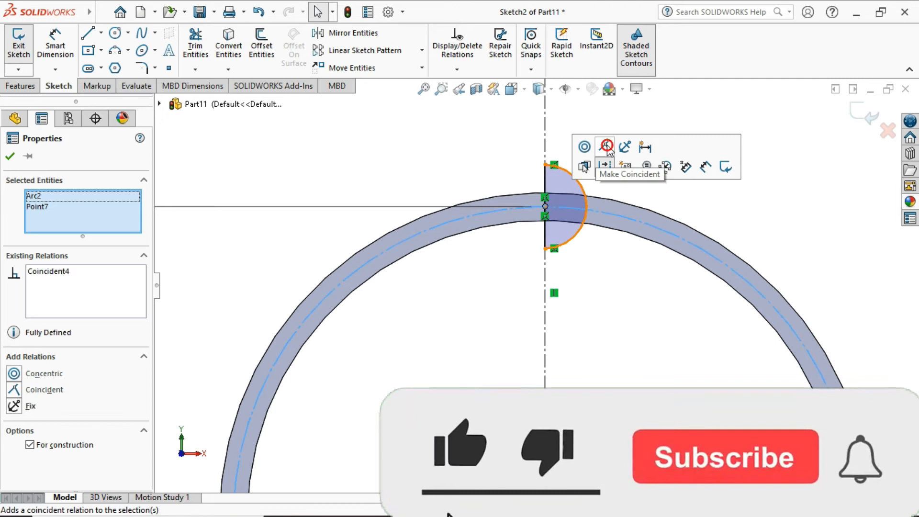
{"action": "left_click", "coordinate": [9, 158]}
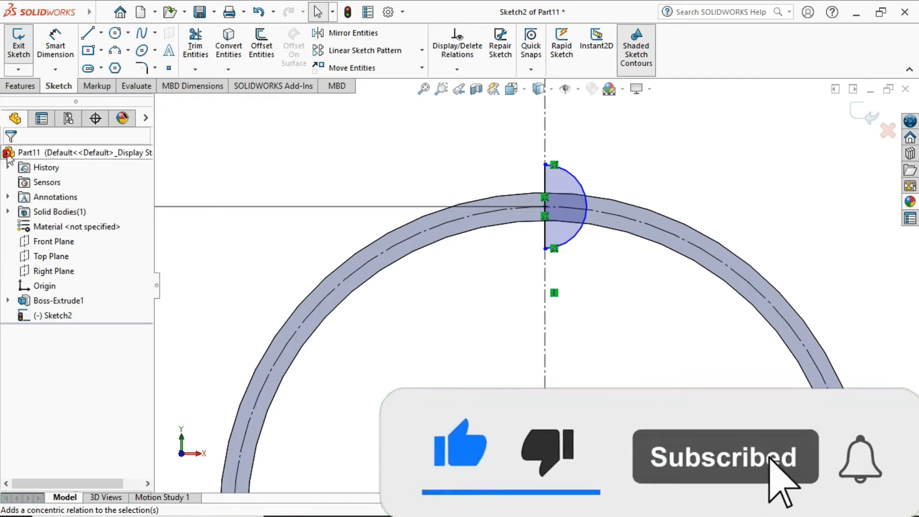
Dimension the half-circle arc's radius to 12 mm.
{"action": "left_click", "coordinate": [55, 43]}
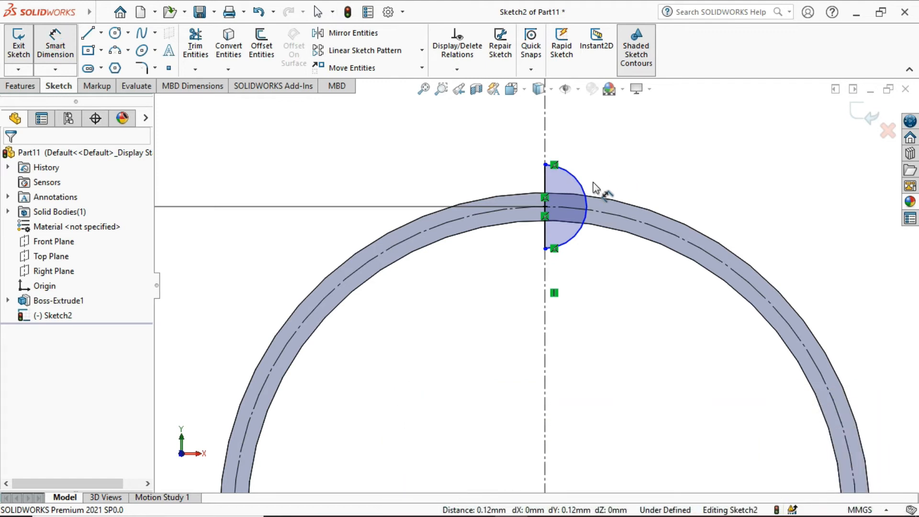
{"action": "left_click", "coordinate": [584, 185]}
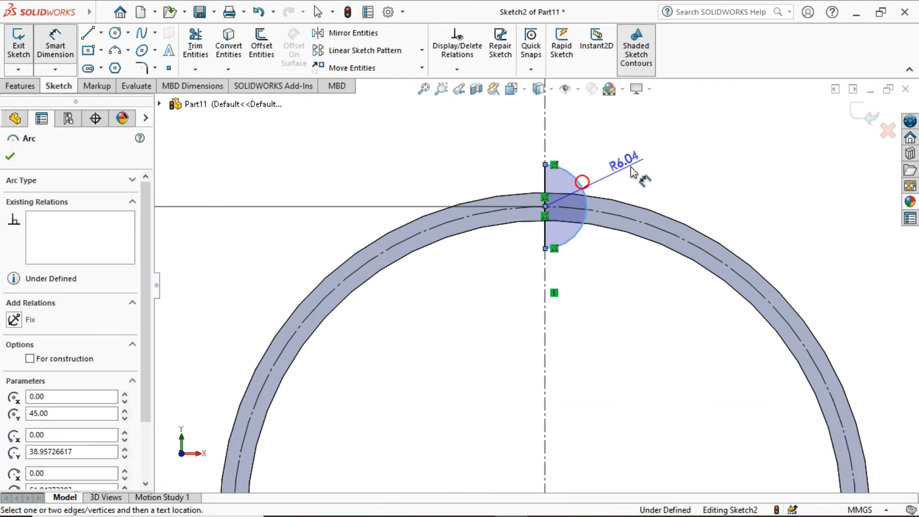
{"action": "left_click", "coordinate": [650, 164]}
{"action": "key", "text": "Return"}
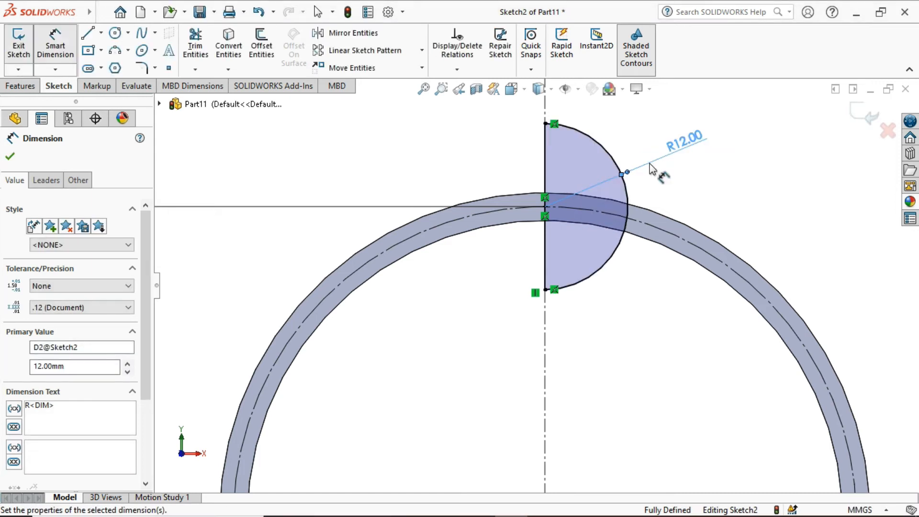
{"action": "left_click", "coordinate": [9, 156]}
{"action": "left_click", "coordinate": [18, 85]}
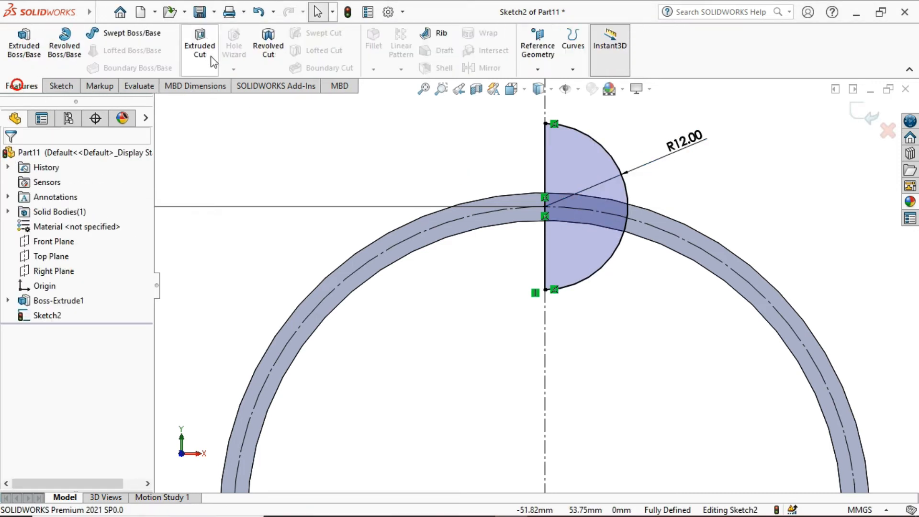
Cut the ball pocket into the ring by revolving the 12 mm half-circle profile a full 360 degrees.
{"action": "left_click", "coordinate": [268, 48]}
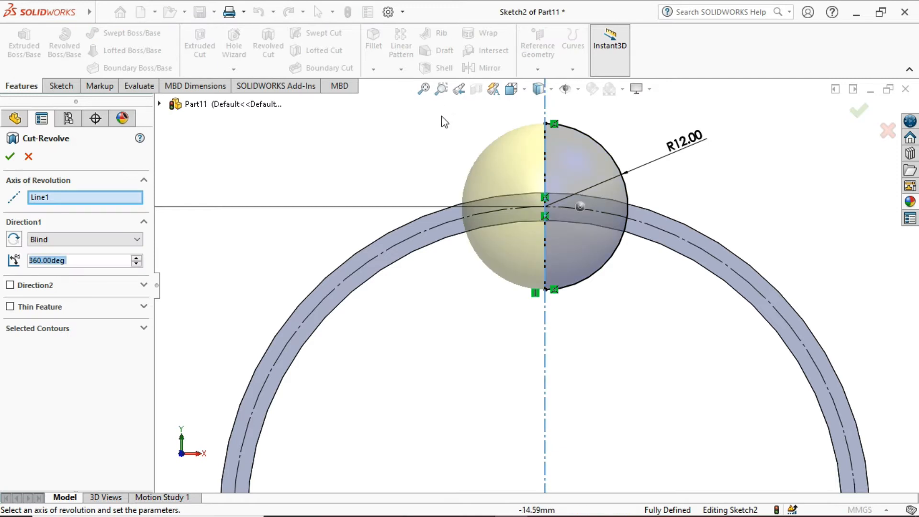
{"action": "left_click", "coordinate": [12, 158]}
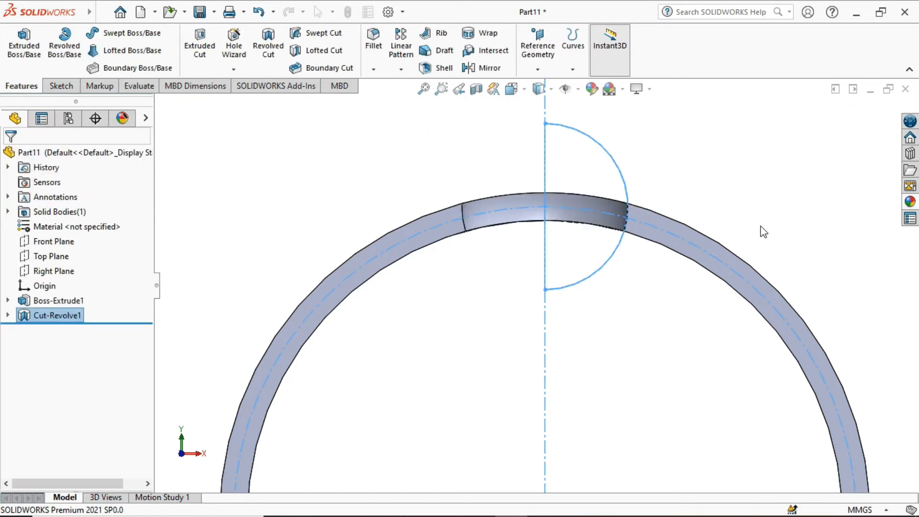
{"action": "left_click", "coordinate": [751, 195]}
Fillet the two edges where the spherical pocket meets the ring's end face with a 2.1 mm radius.
{"action": "scroll", "coordinate": [642, 388], "scroll_direction": "up", "scroll_amount": 5}
{"action": "scroll", "coordinate": [631, 368], "scroll_direction": "down", "scroll_amount": 3}
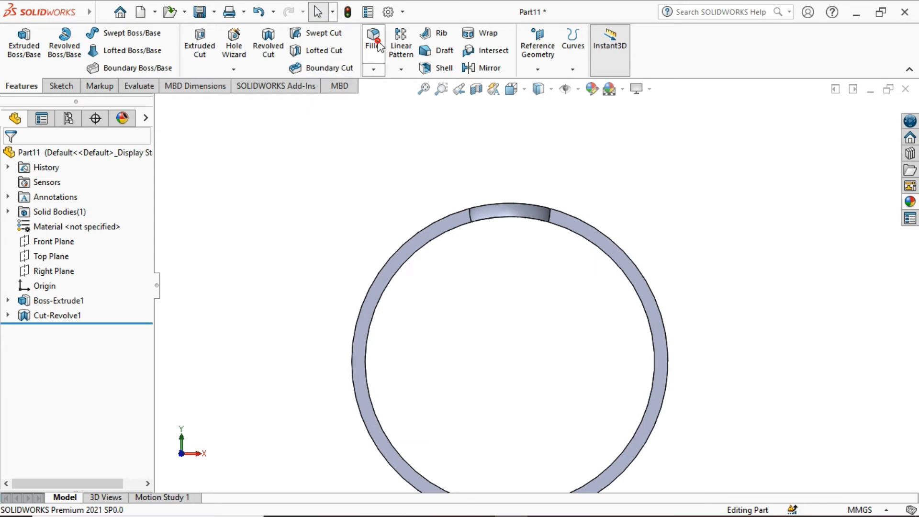
{"action": "scroll", "coordinate": [493, 225], "scroll_direction": "down", "scroll_amount": 2}
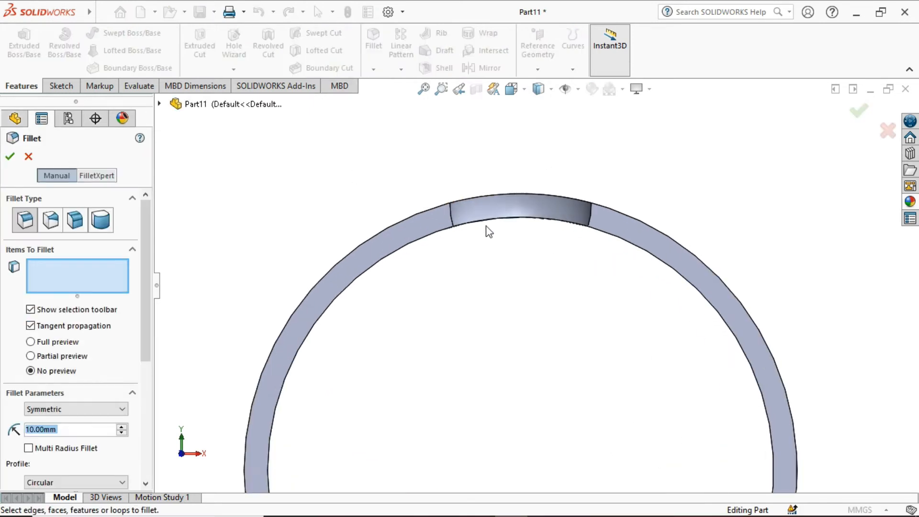
{"action": "left_click", "coordinate": [453, 219]}
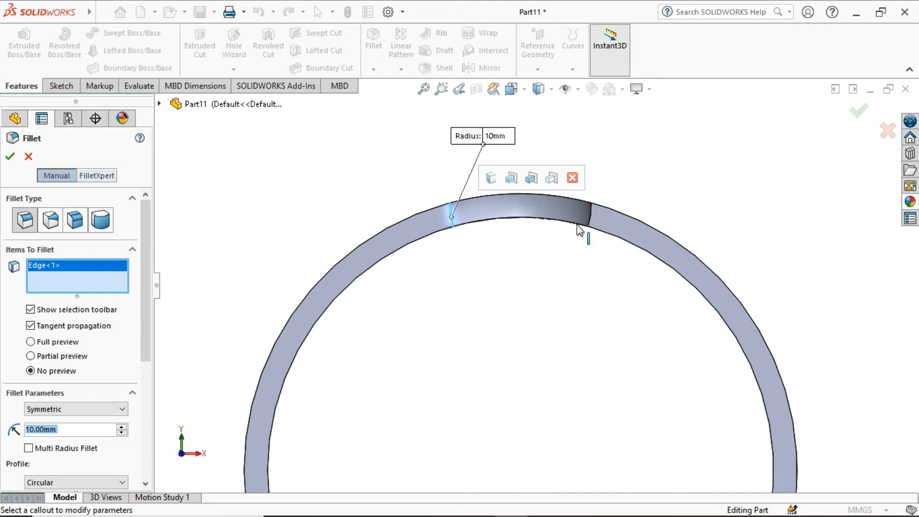
{"action": "left_click", "coordinate": [591, 220]}
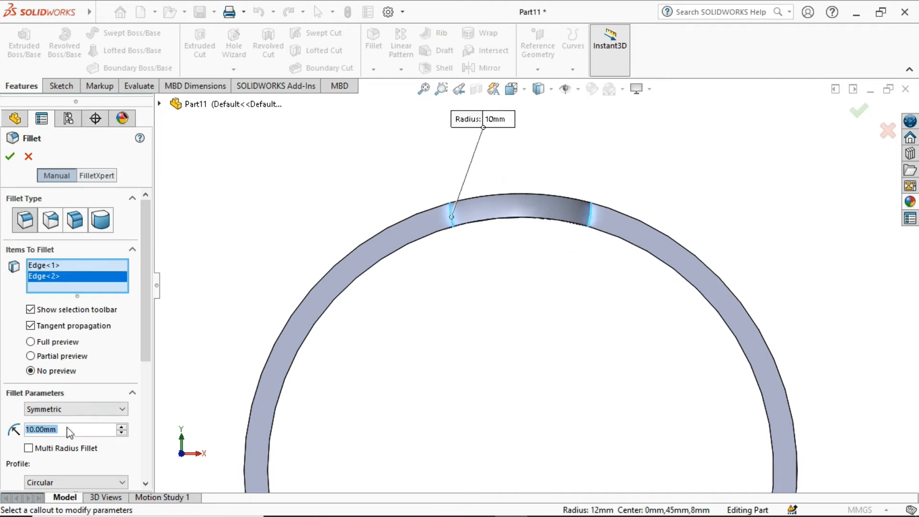
{"action": "type", "text": "2.1"}
{"action": "key", "text": "Return"}
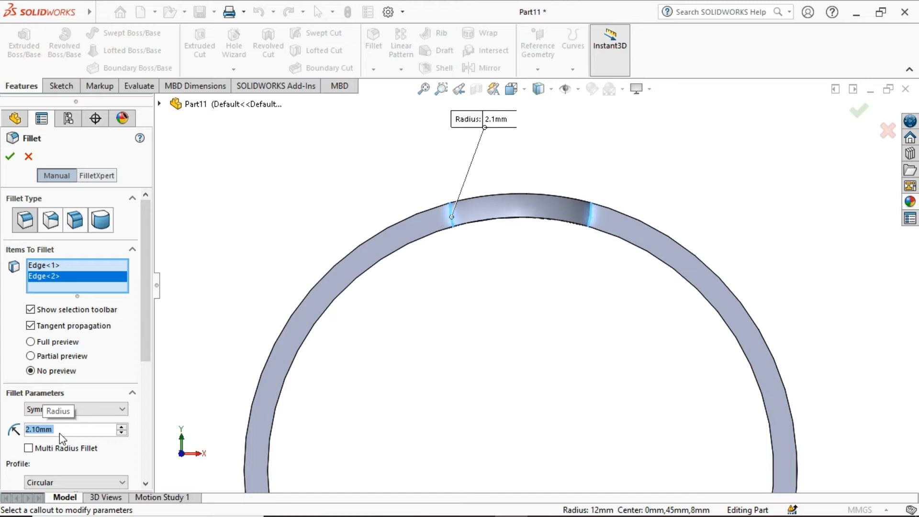
{"action": "left_click", "coordinate": [8, 158]}
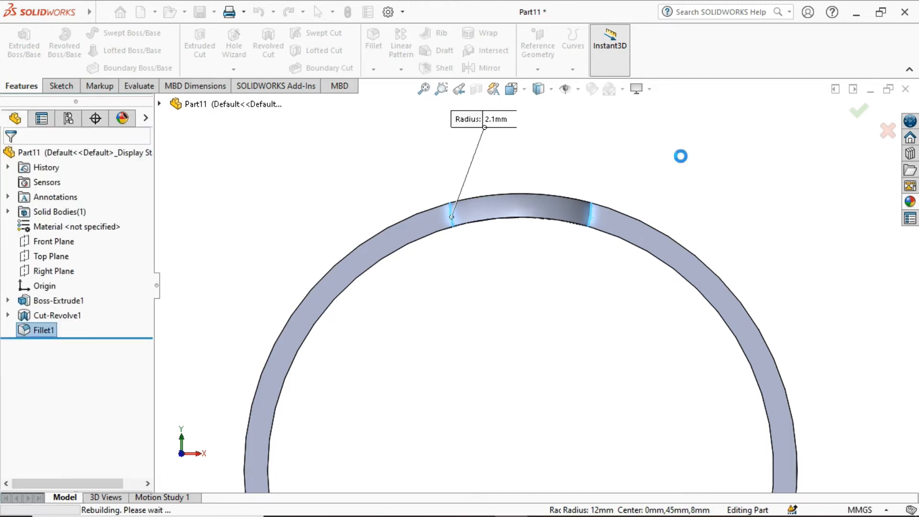
{"action": "left_click", "coordinate": [560, 336]}
Turn on the display of temporary axes.
{"action": "scroll", "coordinate": [560, 337], "scroll_direction": "down", "scroll_amount": 2}
{"action": "scroll", "coordinate": [584, 341], "scroll_direction": "down", "scroll_amount": 3}
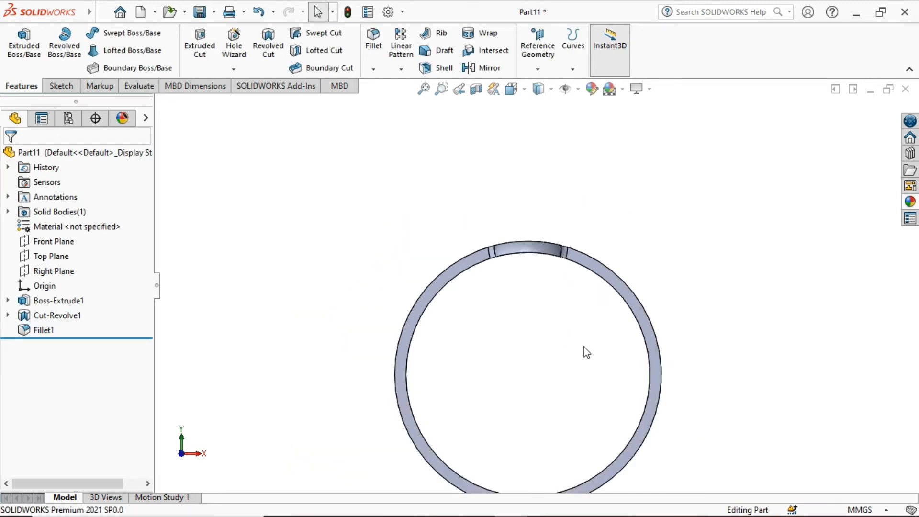
{"action": "left_click", "coordinate": [578, 89]}
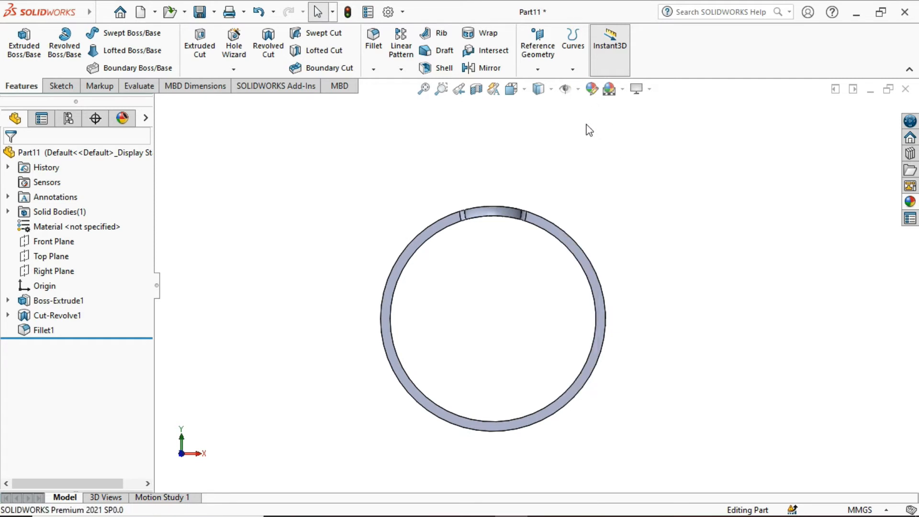
{"action": "left_click", "coordinate": [578, 90]}
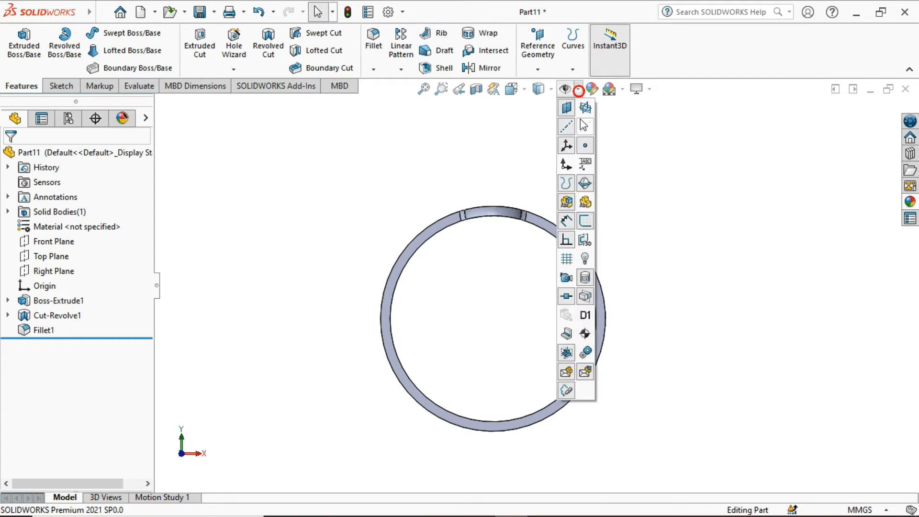
{"action": "left_click", "coordinate": [634, 205]}
Circular-pattern the pocket cut and its fillet around the ring's central axis with 8 equally spaced instances over 360 degrees.
{"action": "left_click", "coordinate": [408, 72]}
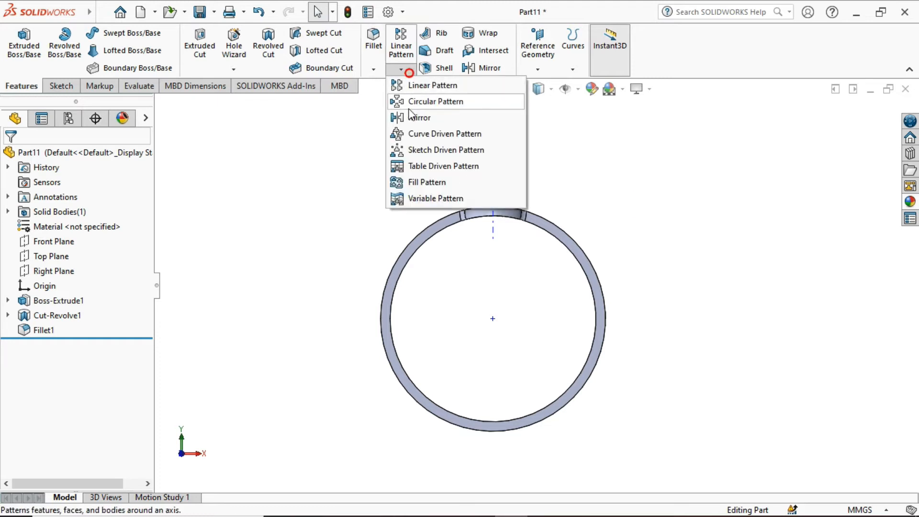
{"action": "left_click", "coordinate": [413, 101]}
{"action": "scroll", "coordinate": [471, 217], "scroll_direction": "down", "scroll_amount": 4}
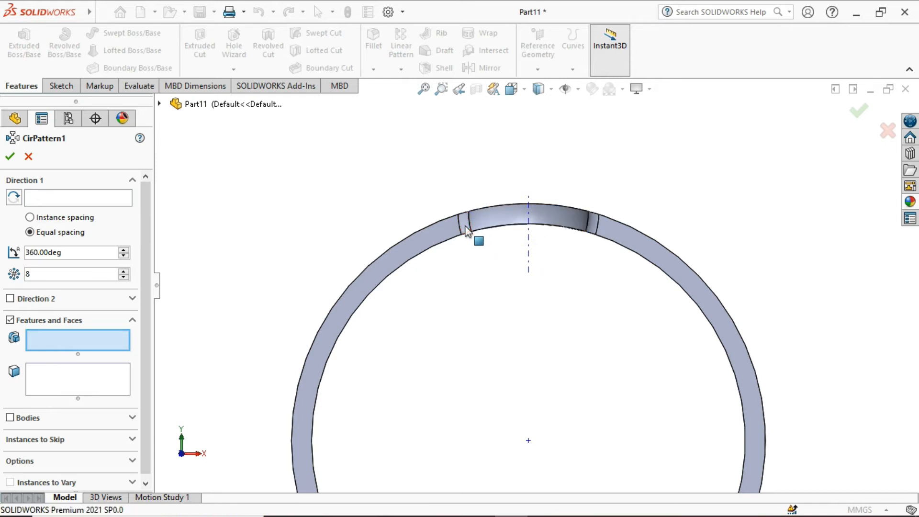
{"action": "left_click", "coordinate": [467, 230]}
{"action": "left_click", "coordinate": [500, 214]}
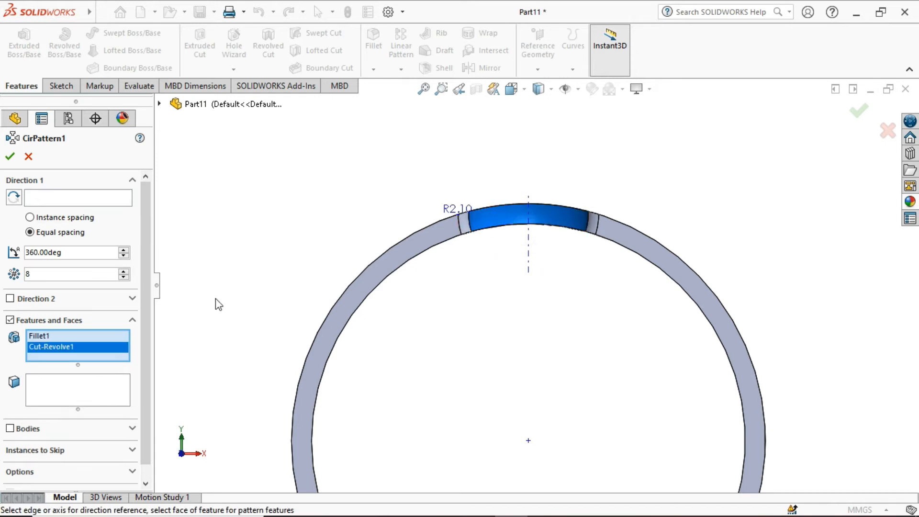
{"action": "left_click", "coordinate": [79, 200]}
{"action": "scroll", "coordinate": [565, 415], "scroll_direction": "up", "scroll_amount": 4}
{"action": "mouse_move", "coordinate": [565, 415]}
{"action": "middle_mouse_down"}
{"action": "mouse_move", "coordinate": [551, 381]}
{"action": "mouse_move", "coordinate": [535, 385]}
{"action": "mouse_move", "coordinate": [540, 376]}
{"action": "middle_mouse_up"}
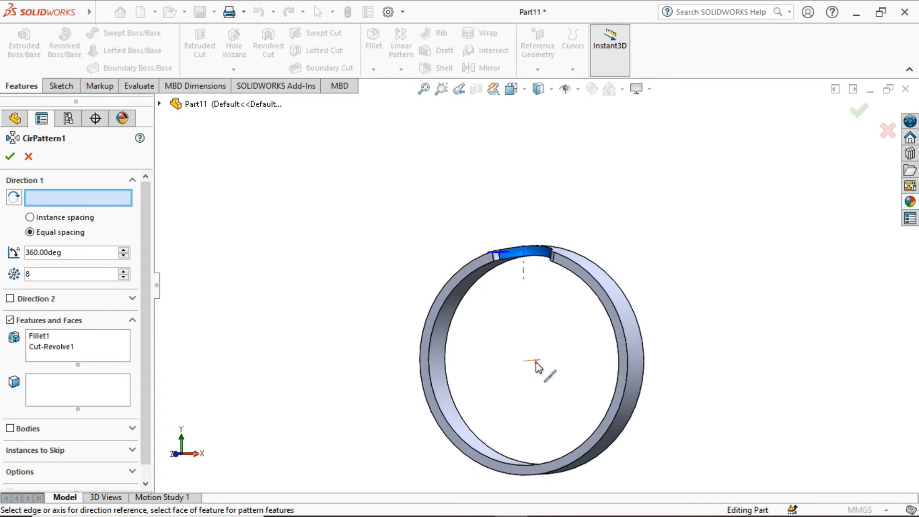
{"action": "left_click", "coordinate": [535, 362]}
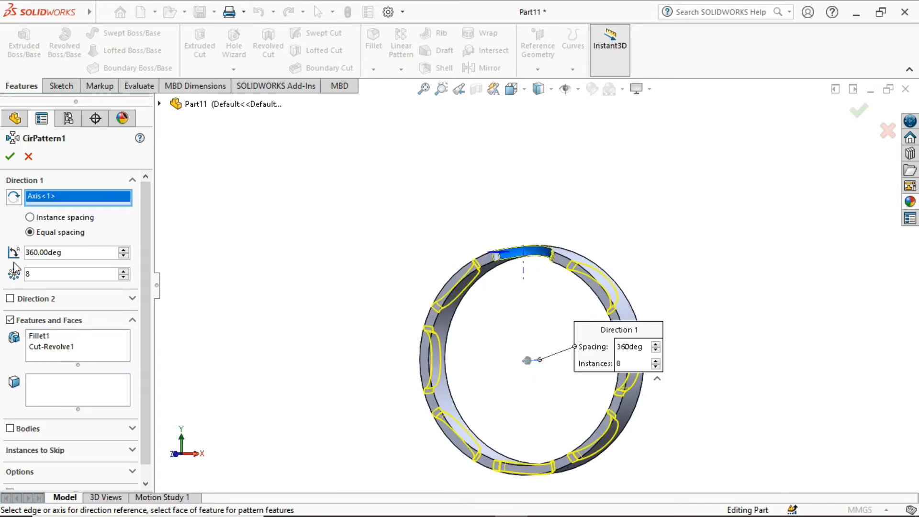
{"action": "left_click", "coordinate": [11, 157]}
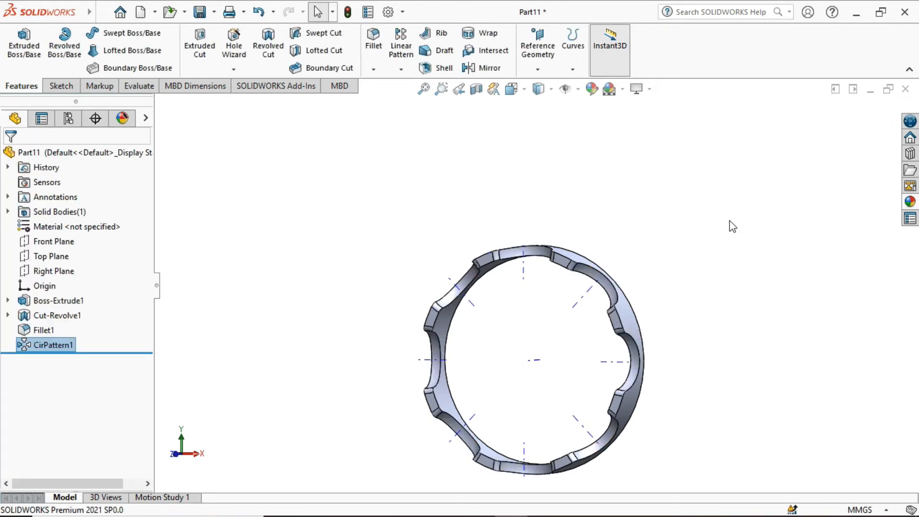
Shell the cage to a 1.5 mm thickness, removing the outer cylindrical, closed end and inner cylindrical faces.
{"action": "middle_click_drag", "start_coordinate": [782, 361], "coordinate": [663, 372]}
{"action": "scroll", "coordinate": [554, 336], "scroll_direction": "up", "scroll_amount": 3}
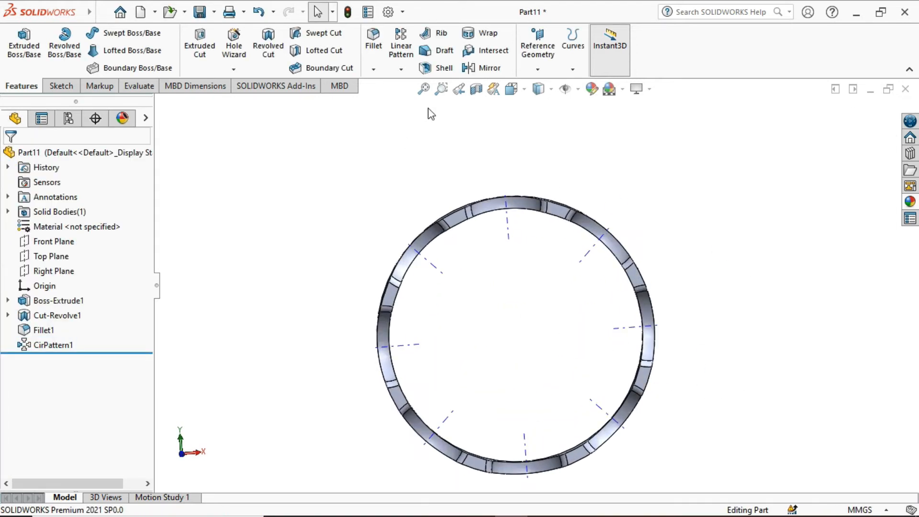
{"action": "left_click", "coordinate": [430, 66]}
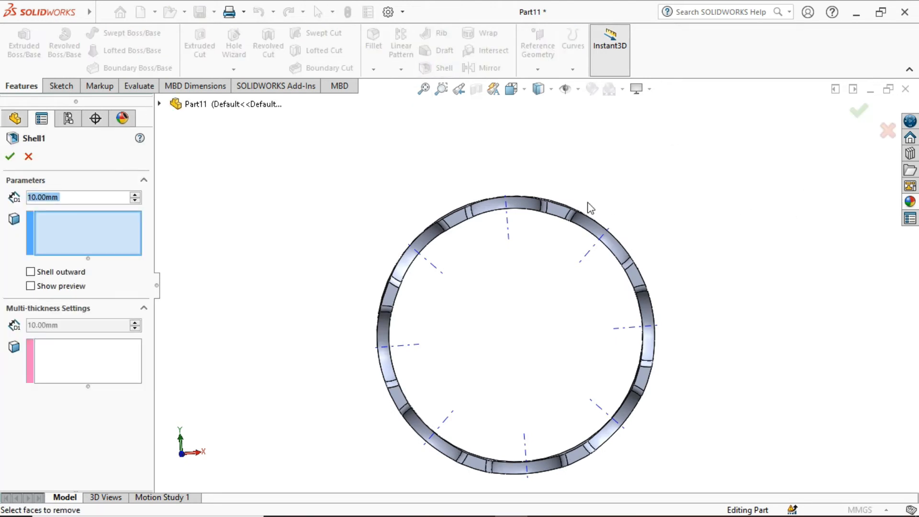
{"action": "middle_click_drag", "start_coordinate": [701, 246], "coordinate": [610, 257]}
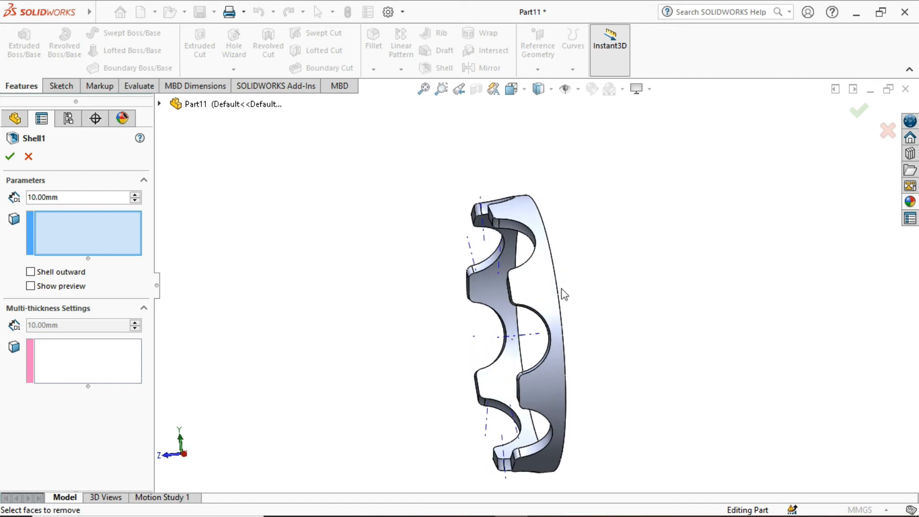
{"action": "left_click", "coordinate": [544, 297]}
{"action": "middle_click_drag", "start_coordinate": [544, 298], "coordinate": [509, 247]}
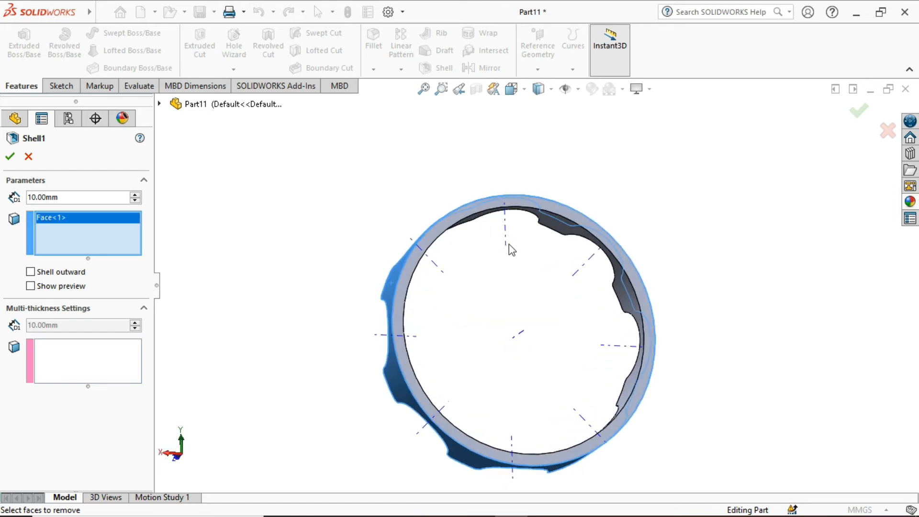
{"action": "left_click", "coordinate": [483, 211]}
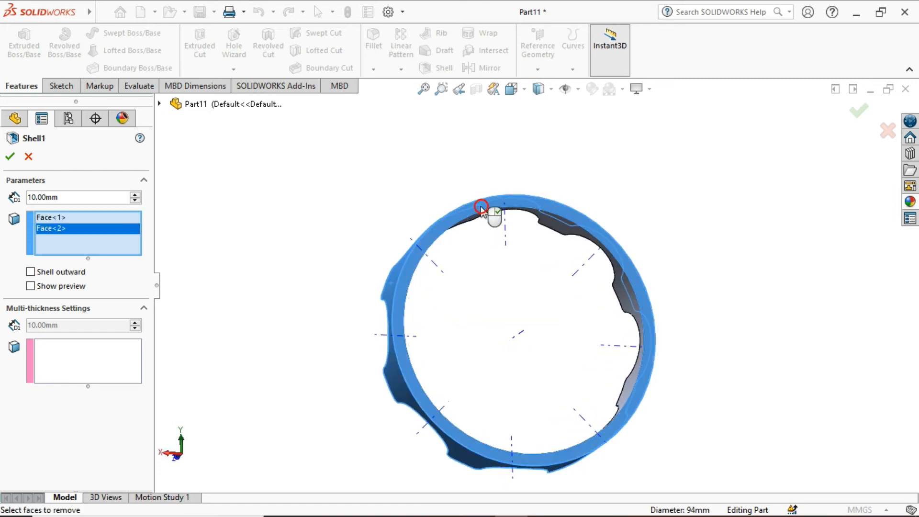
{"action": "left_click", "coordinate": [559, 228]}
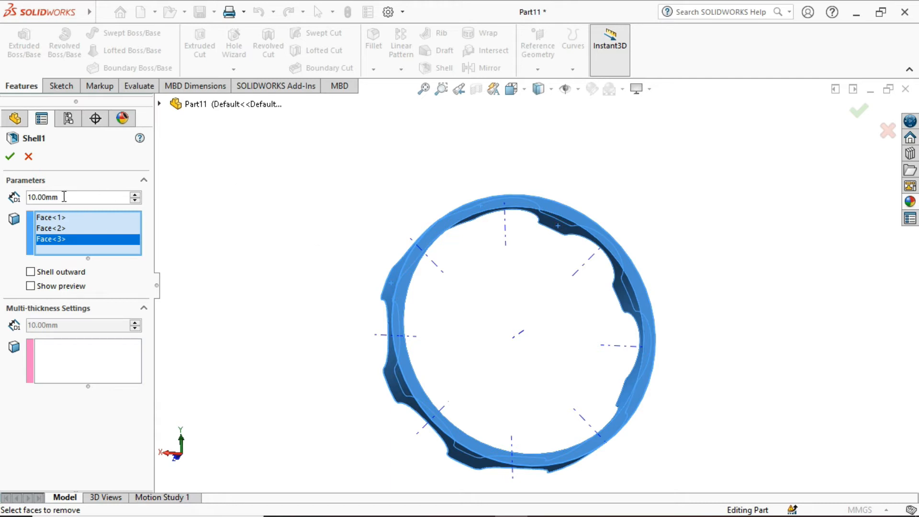
{"action": "type", "text": "1.5"}
{"action": "key", "text": "Return"}
{"action": "left_click", "coordinate": [10, 157]}
{"action": "left_click", "coordinate": [768, 249]}
Start a sketch on the flat end face between two ball pockets, with the view normal to it.
{"action": "middle_click_drag", "start_coordinate": [782, 345], "coordinate": [753, 358]}
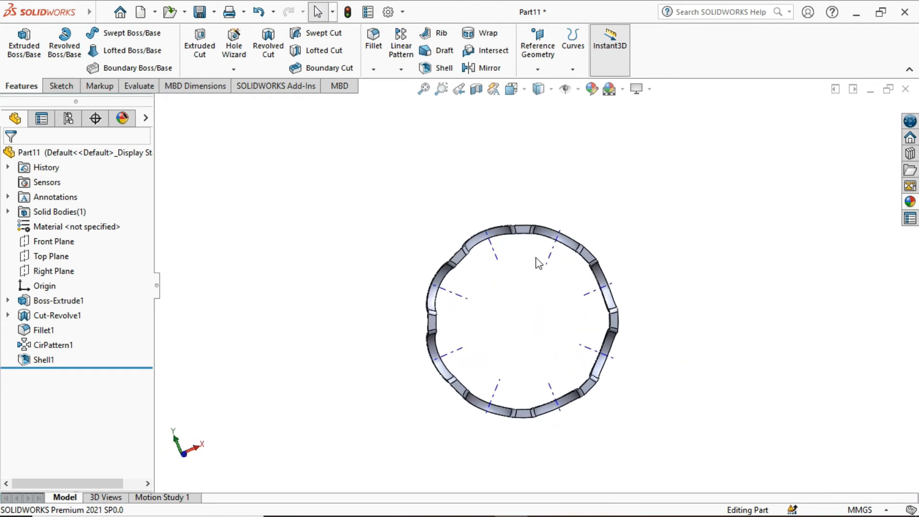
{"action": "scroll", "coordinate": [539, 263], "scroll_direction": "down", "scroll_amount": 4}
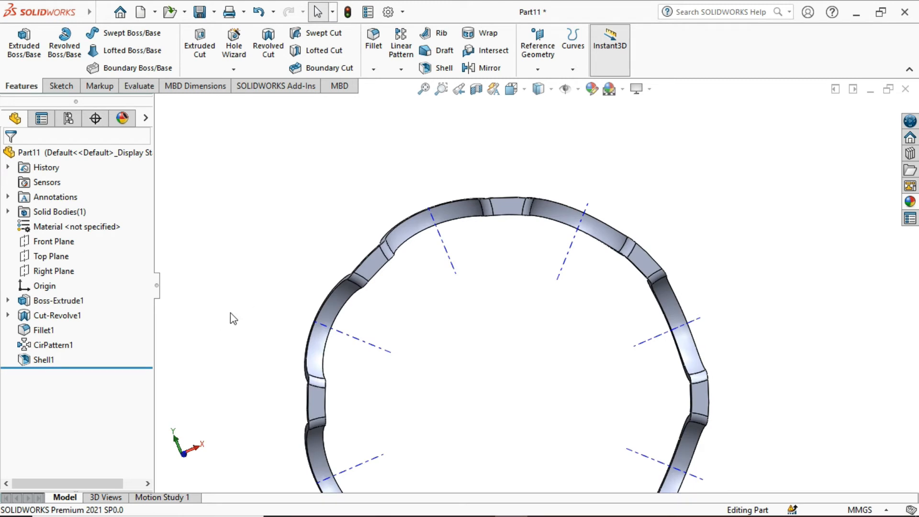
{"action": "left_click", "coordinate": [506, 212]}
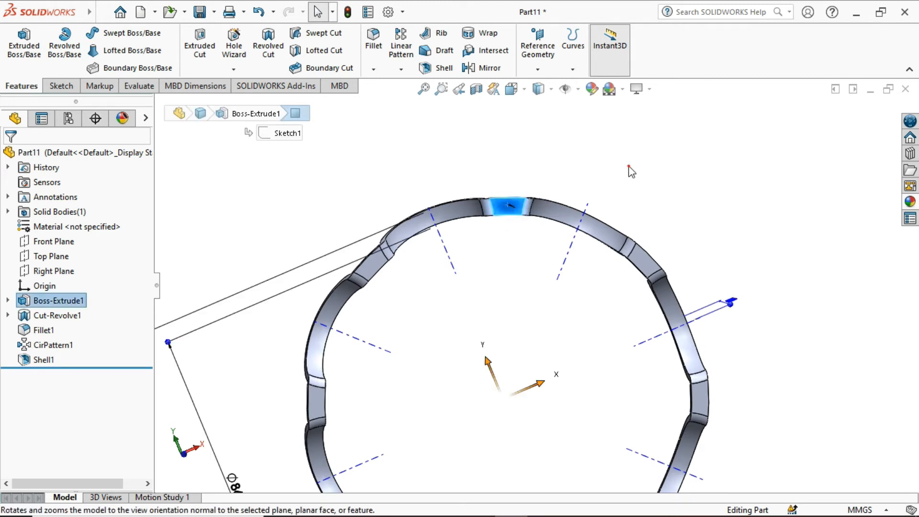
{"action": "left_click", "coordinate": [629, 168]}
{"action": "left_click", "coordinate": [581, 175]}
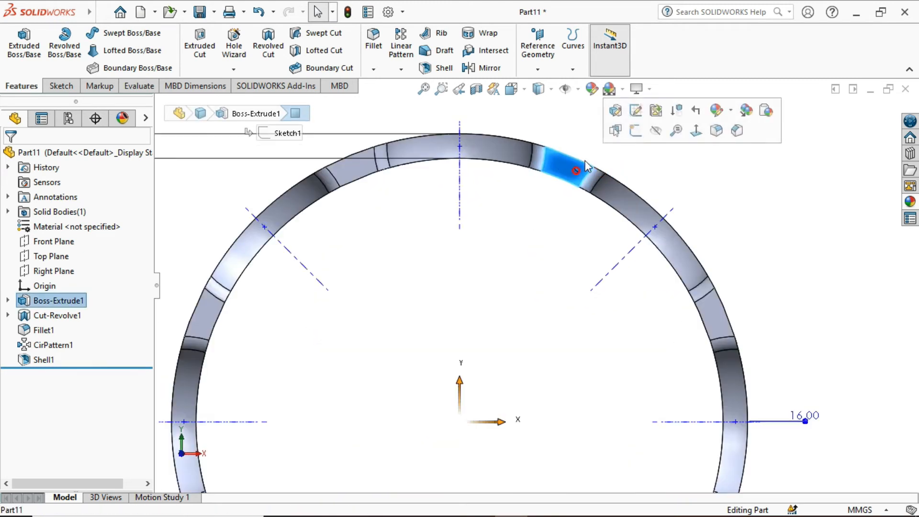
{"action": "left_click", "coordinate": [636, 132]}
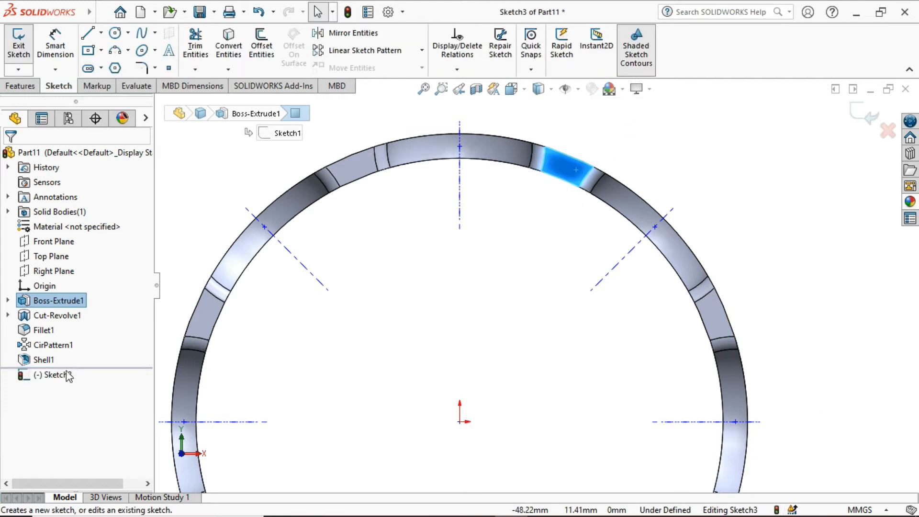
Show the sketch of the revolved pocket cut as reference for the new sketch.
{"action": "left_click", "coordinate": [8, 315]}
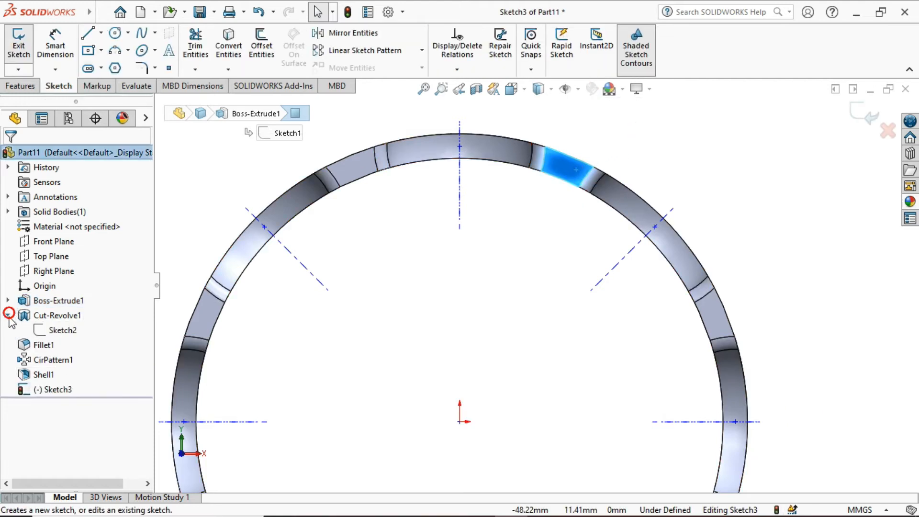
{"action": "left_click", "coordinate": [41, 335]}
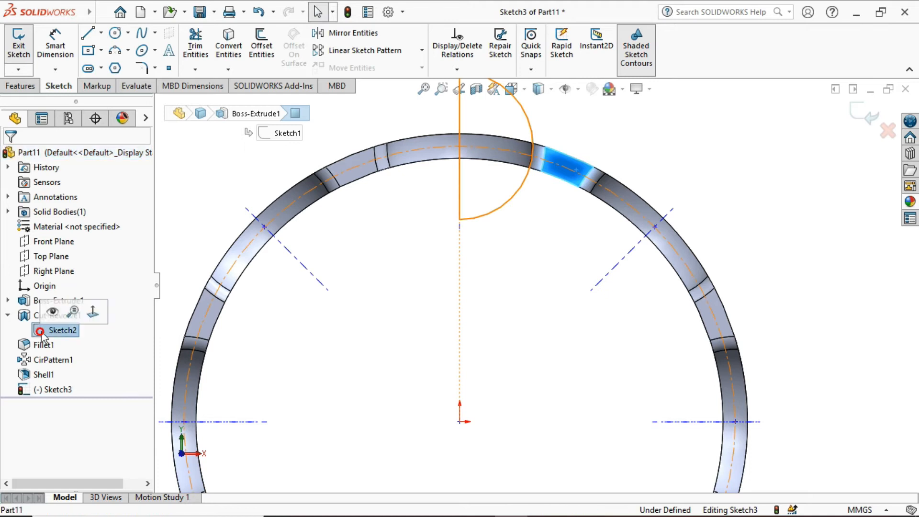
{"action": "left_click", "coordinate": [43, 306]}
Draw a construction centerline about 45 mm long from the origin to the construction circle on the flat face between two pockets.
{"action": "left_click", "coordinate": [101, 32]}
{"action": "left_click", "coordinate": [113, 67]}
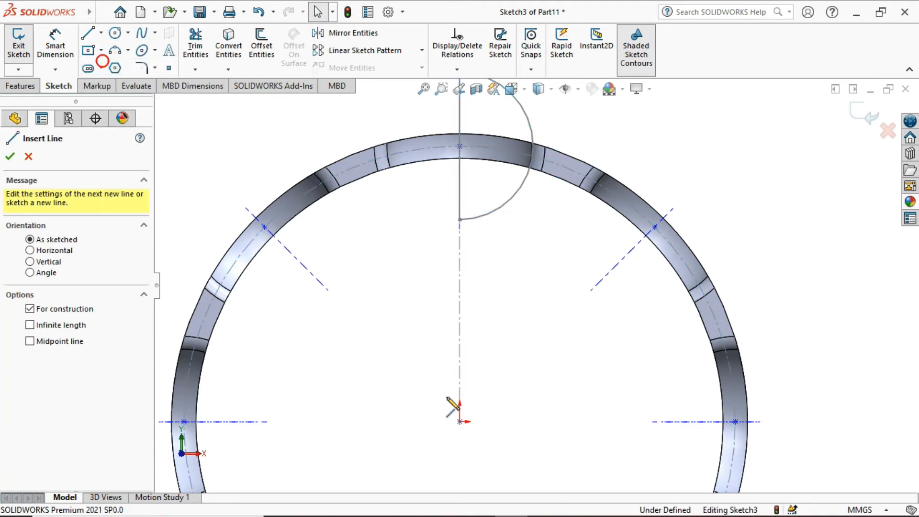
{"action": "left_click", "coordinate": [459, 421]}
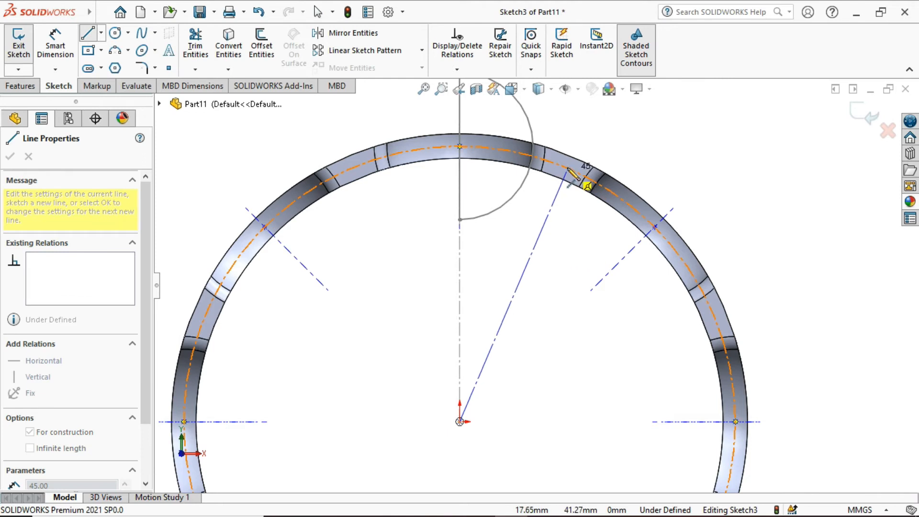
{"action": "double_click", "coordinate": [557, 172]}
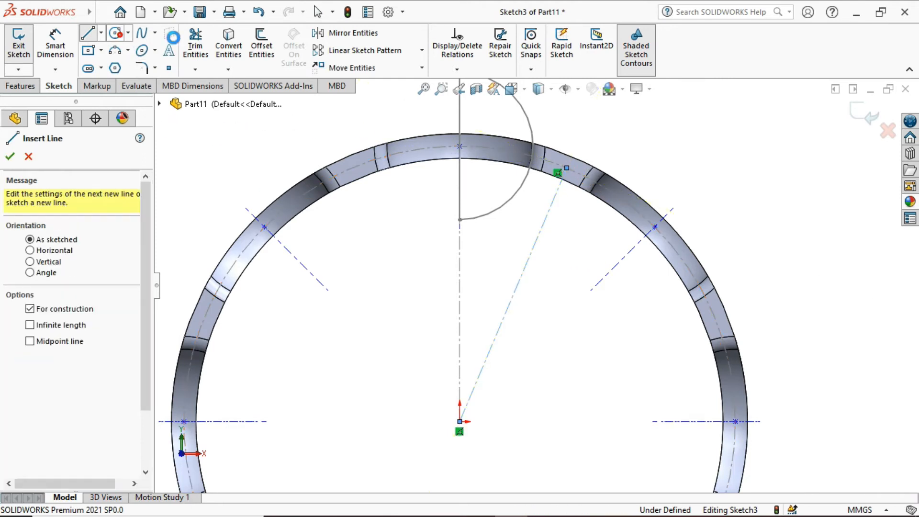
Sketch a circle centered on the outer end of the new centerline, surrounding the flat face between the two pockets.
{"action": "left_click", "coordinate": [119, 33]}
{"action": "left_click", "coordinate": [567, 168]}
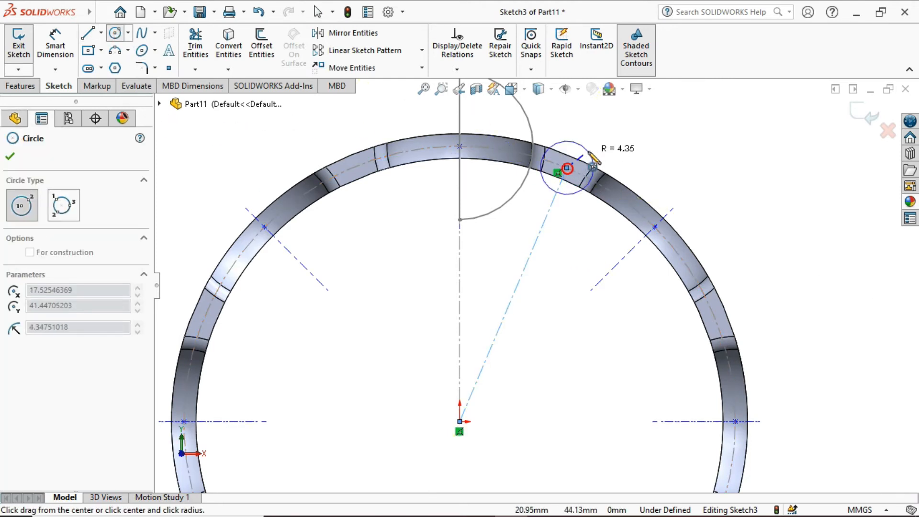
{"action": "left_click", "coordinate": [593, 142]}
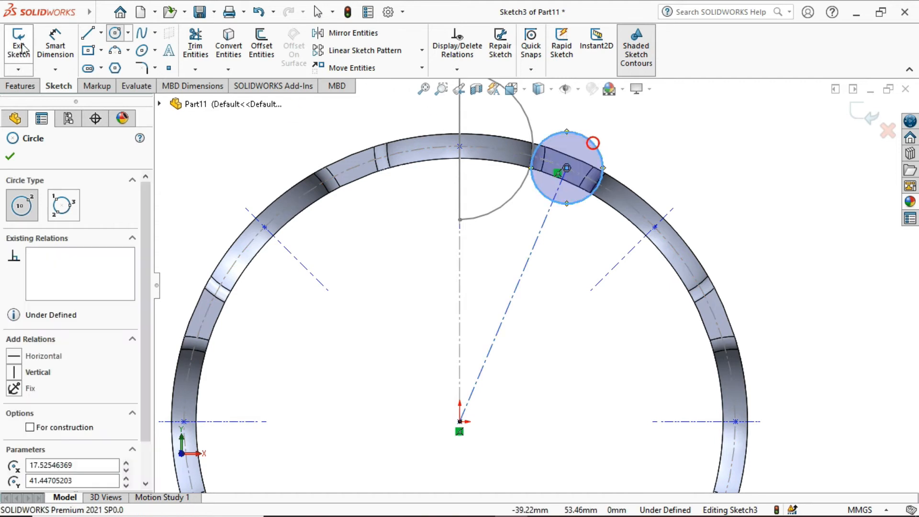
Dimension the circle on the flat between the two pockets to a diameter of 2 mm.
{"action": "left_click", "coordinate": [55, 44]}
{"action": "left_click", "coordinate": [601, 156]}
{"action": "left_click", "coordinate": [662, 140]}
{"action": "key", "text": "Return"}
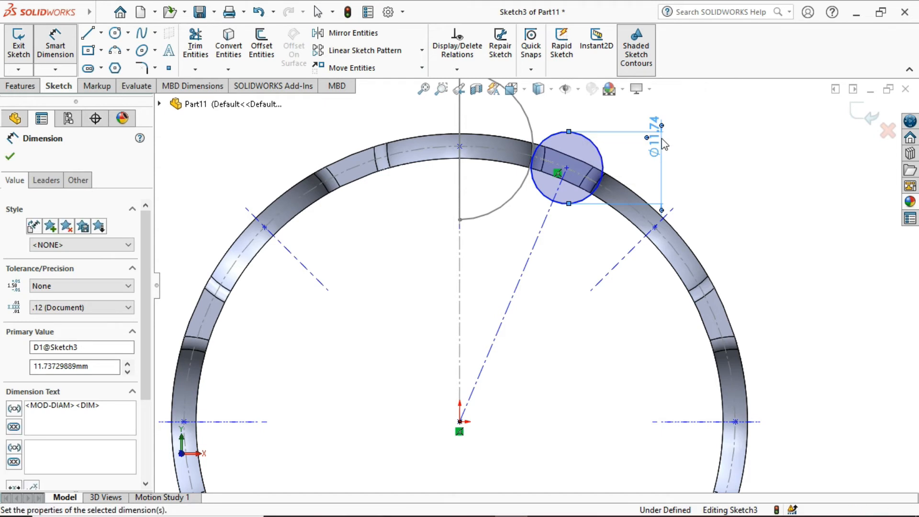
Dimension the angle between the vertical centerline and the new slanted centerline as 360/16 degrees.
{"action": "left_click", "coordinate": [524, 263]}
{"action": "left_click", "coordinate": [460, 258]}
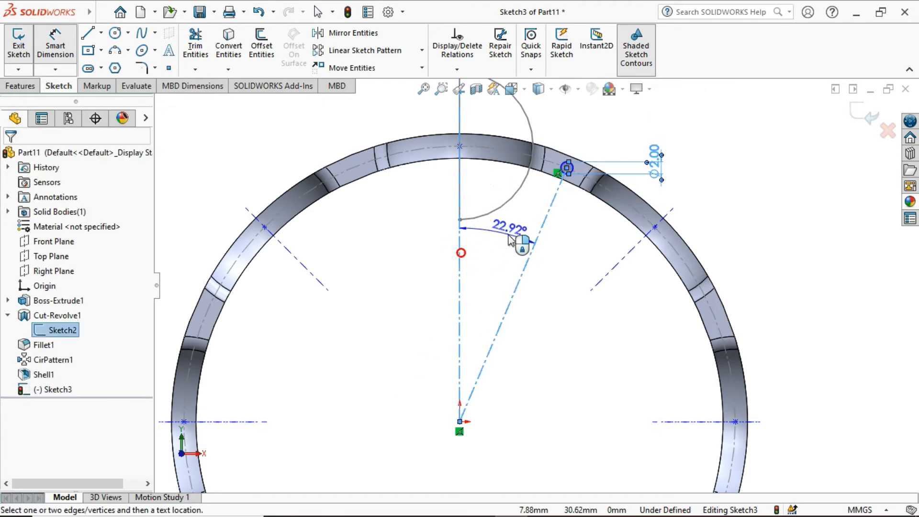
{"action": "scroll", "coordinate": [527, 144], "scroll_direction": "up", "scroll_amount": 2}
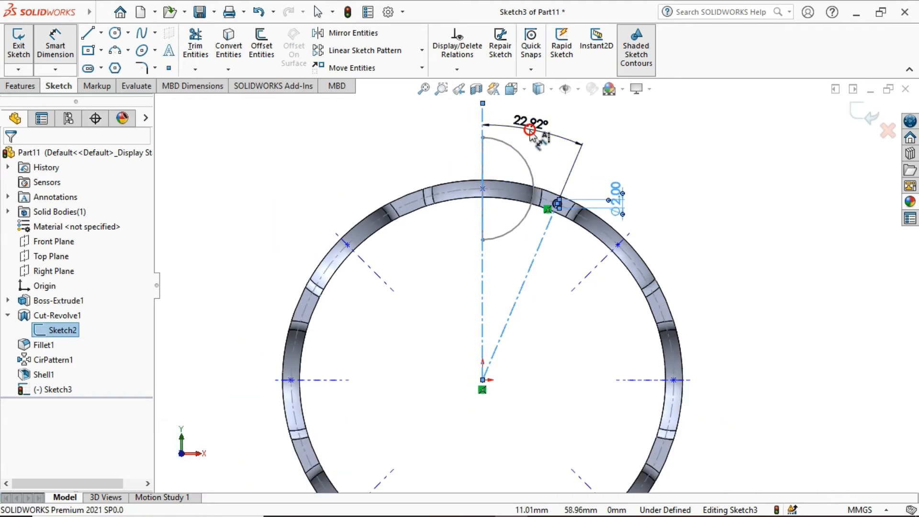
{"action": "left_click", "coordinate": [531, 136]}
{"action": "type", "text": "360/16"}
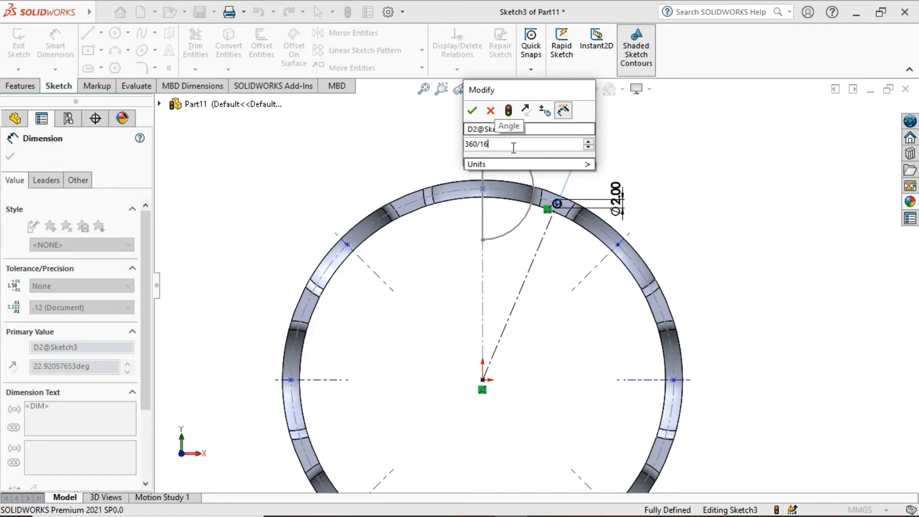
{"action": "left_click", "coordinate": [471, 112]}
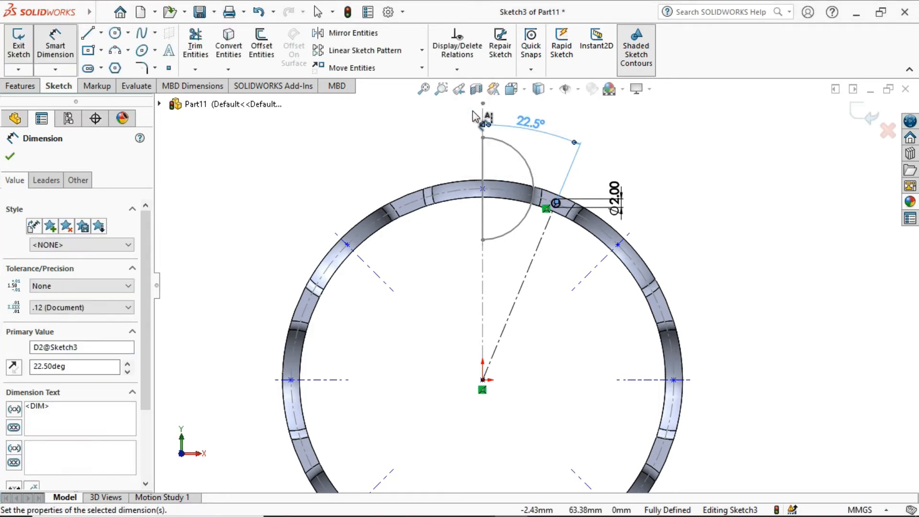
Cut the 2 mm circle through the ring as an extruded cut with the Through All end condition.
{"action": "left_click", "coordinate": [23, 90]}
{"action": "left_click", "coordinate": [196, 48]}
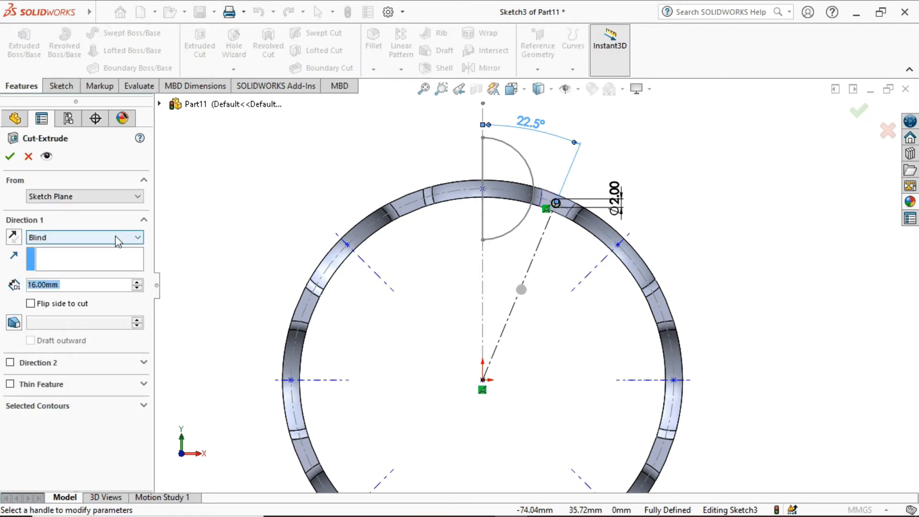
{"action": "left_click", "coordinate": [118, 237]}
{"action": "left_click", "coordinate": [48, 258]}
{"action": "left_click", "coordinate": [10, 156]}
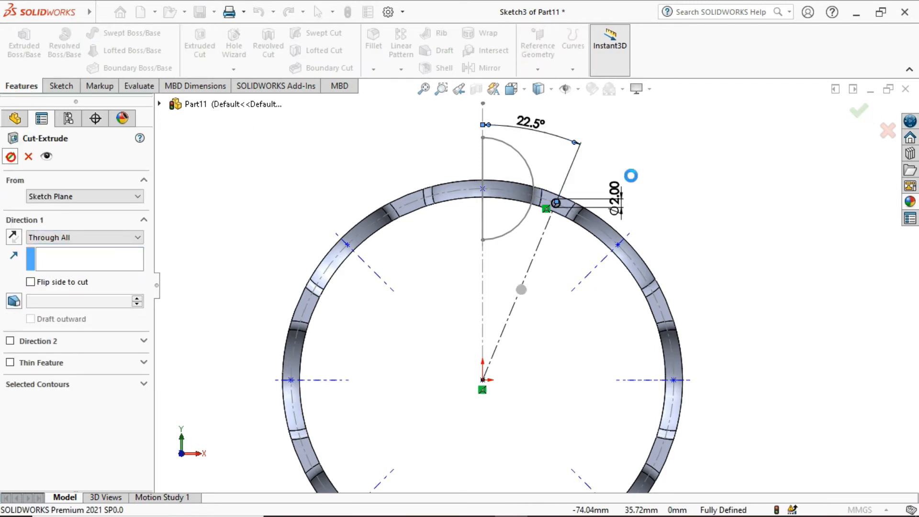
Start a circular pattern with the 2 mm hole cut as the feature to repeat.
{"action": "scroll", "coordinate": [550, 328], "scroll_direction": "up", "scroll_amount": 4}
{"action": "middle_click_drag", "start_coordinate": [550, 329], "coordinate": [539, 300]}
{"action": "scroll", "coordinate": [549, 281], "scroll_direction": "down", "scroll_amount": 3}
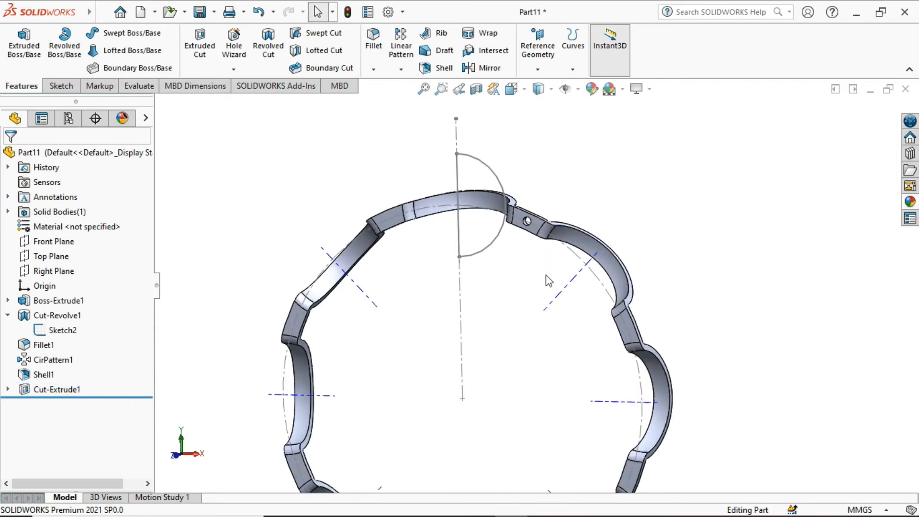
{"action": "left_click", "coordinate": [401, 68]}
{"action": "left_click", "coordinate": [406, 98]}
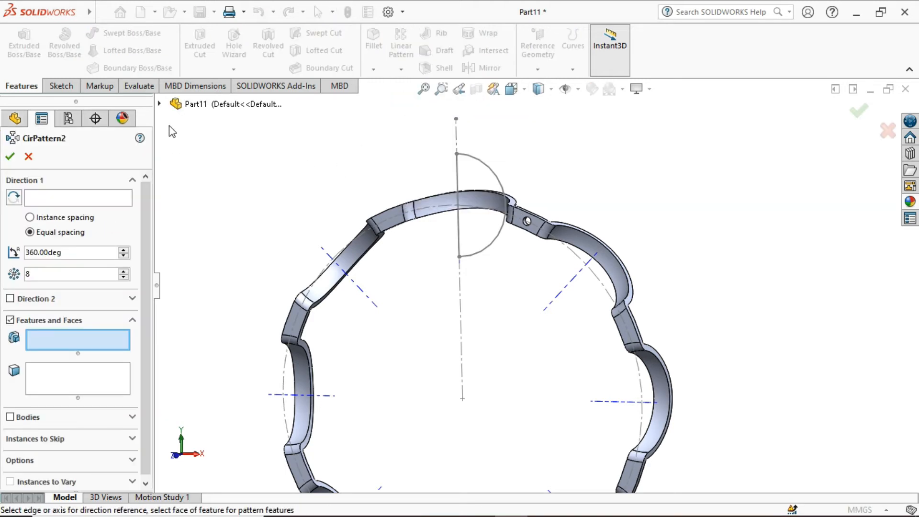
{"action": "left_click", "coordinate": [161, 104]}
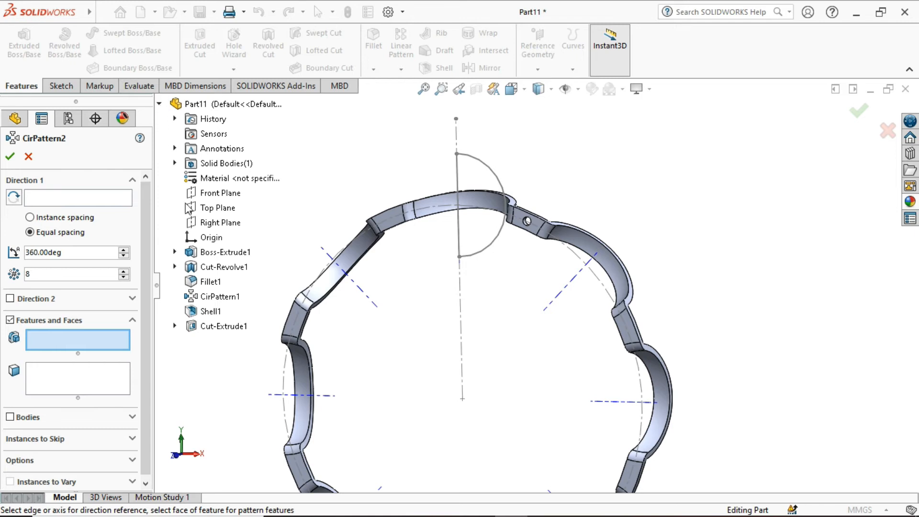
{"action": "left_click", "coordinate": [213, 328]}
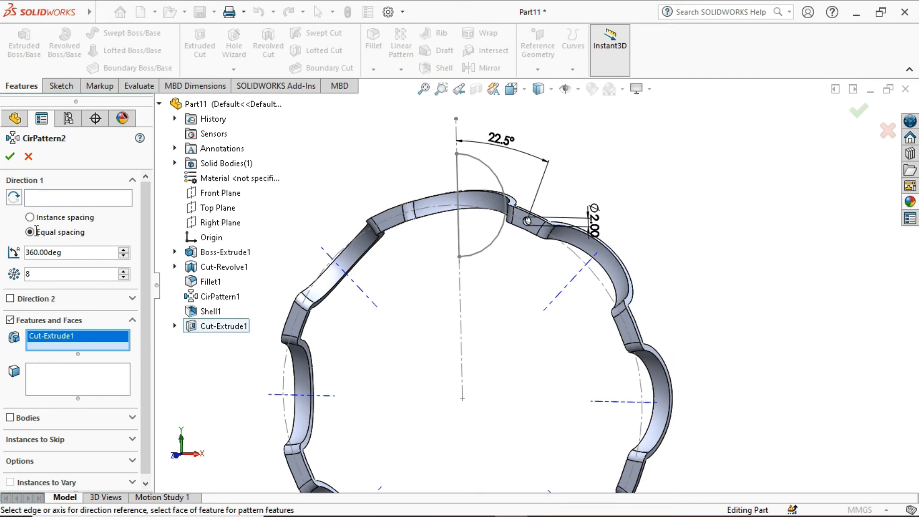
Pattern the hole around the ring's central axis with 8 equally spaced instances over 360 degrees.
{"action": "left_click", "coordinate": [71, 201]}
{"action": "scroll", "coordinate": [485, 440], "scroll_direction": "up", "scroll_amount": 5}
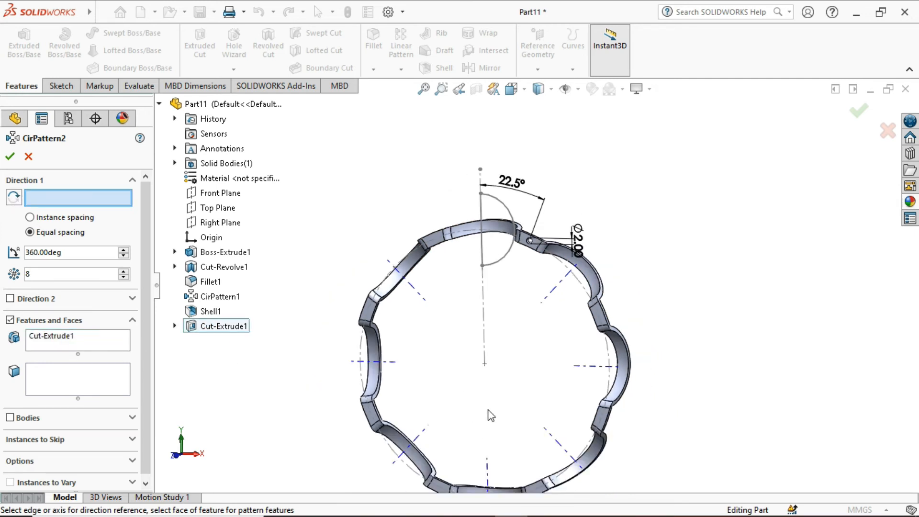
{"action": "mouse_move", "coordinate": [511, 379]}
{"action": "middle_mouse_down"}
{"action": "mouse_move", "coordinate": [496, 375]}
{"action": "mouse_move", "coordinate": [505, 363]}
{"action": "middle_mouse_up"}
{"action": "scroll", "coordinate": [505, 363], "scroll_direction": "down", "scroll_amount": 8}
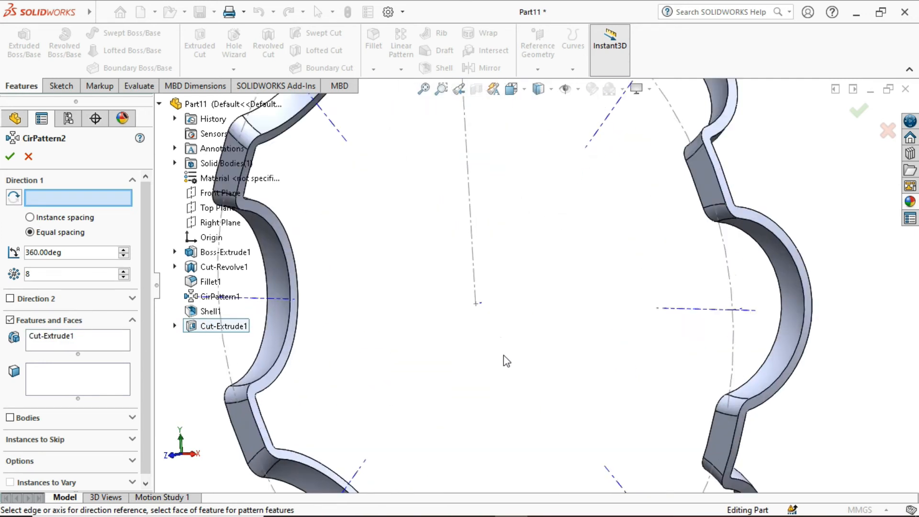
{"action": "middle_click_drag", "start_coordinate": [482, 303], "coordinate": [475, 301]}
{"action": "scroll", "coordinate": [485, 299], "scroll_direction": "down", "scroll_amount": 4}
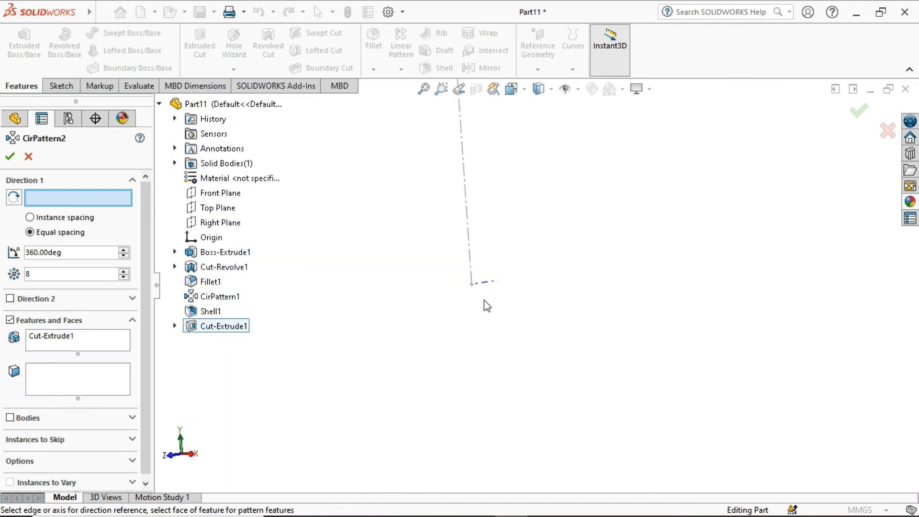
{"action": "left_click", "coordinate": [485, 284]}
{"action": "scroll", "coordinate": [493, 338], "scroll_direction": "up", "scroll_amount": 6}
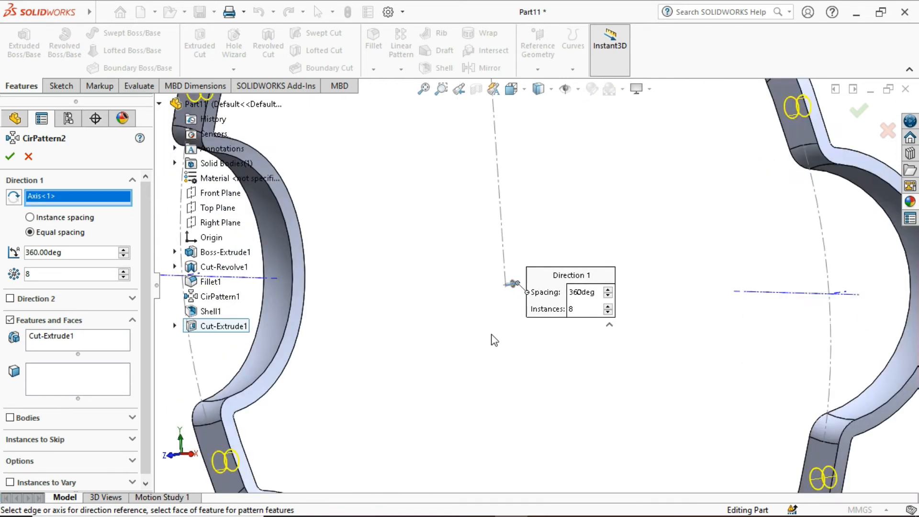
{"action": "middle_click_drag", "start_coordinate": [512, 336], "coordinate": [540, 341]}
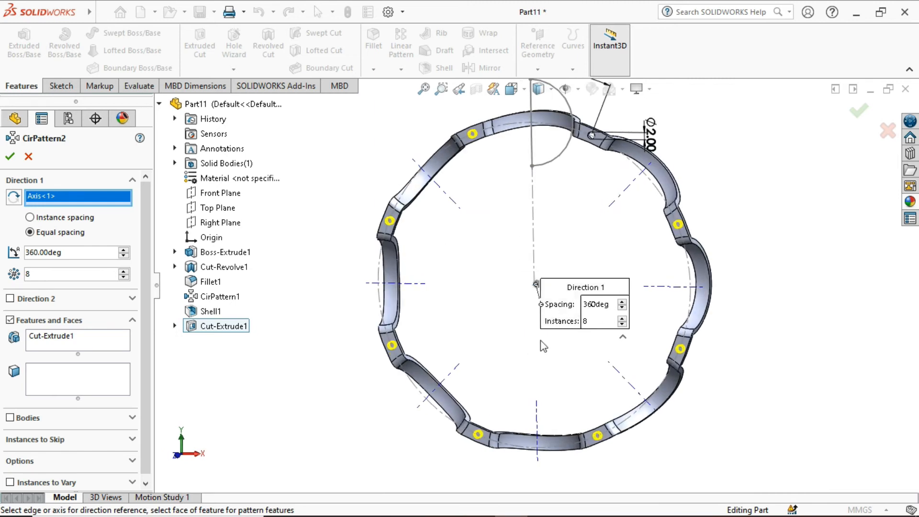
{"action": "left_click", "coordinate": [10, 157]}
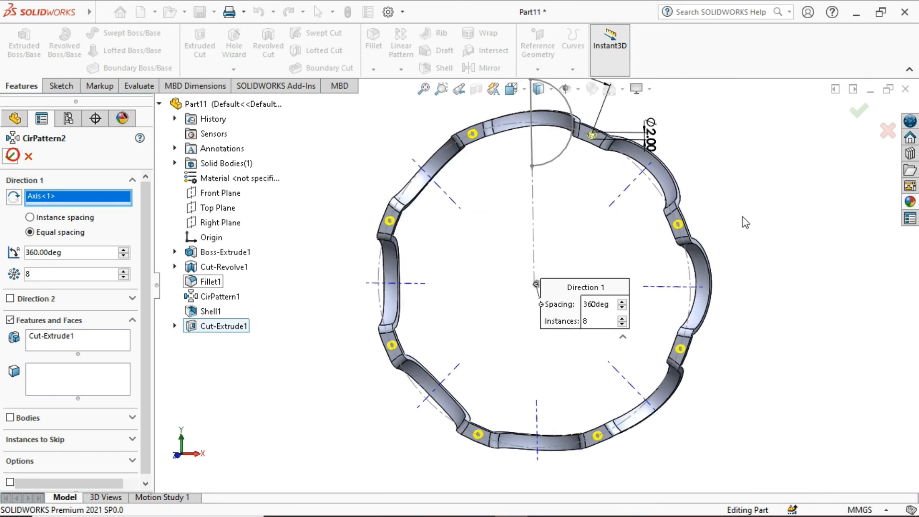
Hide the sketch of the revolved pocket cut and the temporary axes.
{"action": "scroll", "coordinate": [723, 223], "scroll_direction": "up", "scroll_amount": 3}
{"action": "middle_click_drag", "start_coordinate": [723, 223], "coordinate": [677, 225]}
{"action": "scroll", "coordinate": [638, 254], "scroll_direction": "down", "scroll_amount": 3}
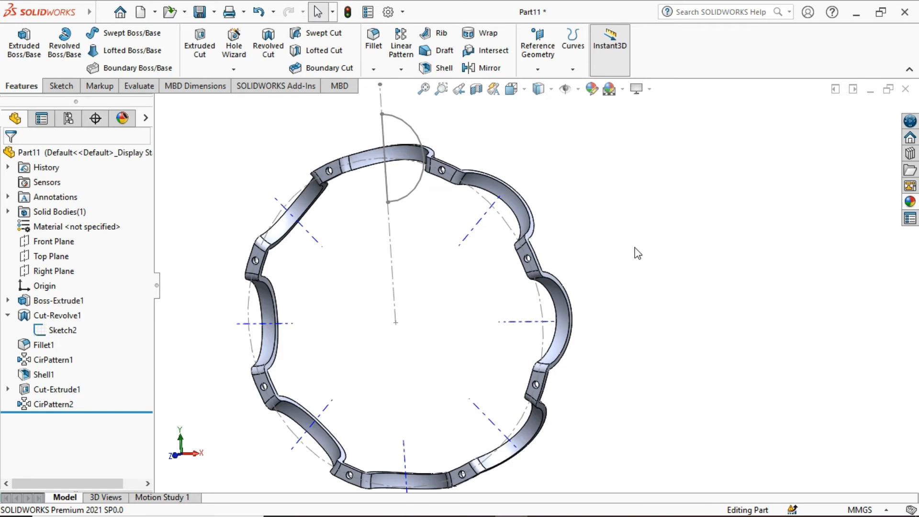
{"action": "left_click", "coordinate": [39, 333]}
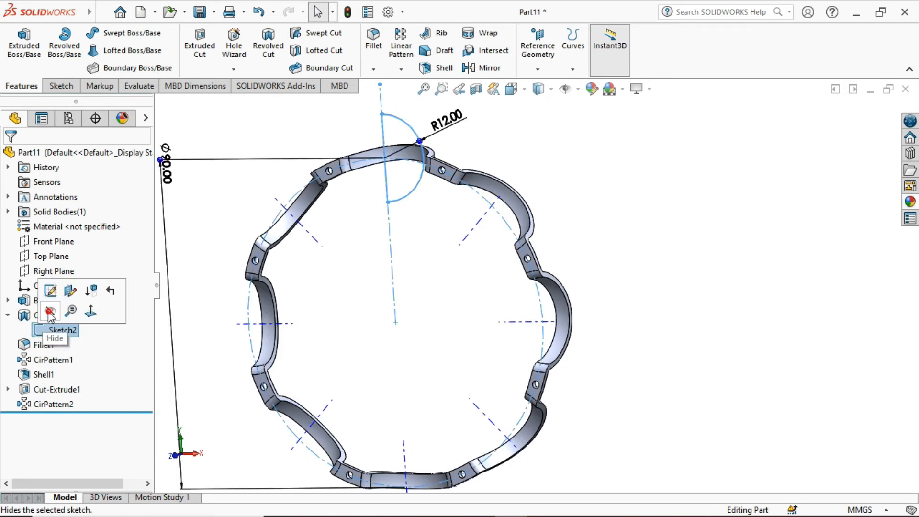
{"action": "left_click", "coordinate": [50, 312]}
{"action": "left_click", "coordinate": [576, 89]}
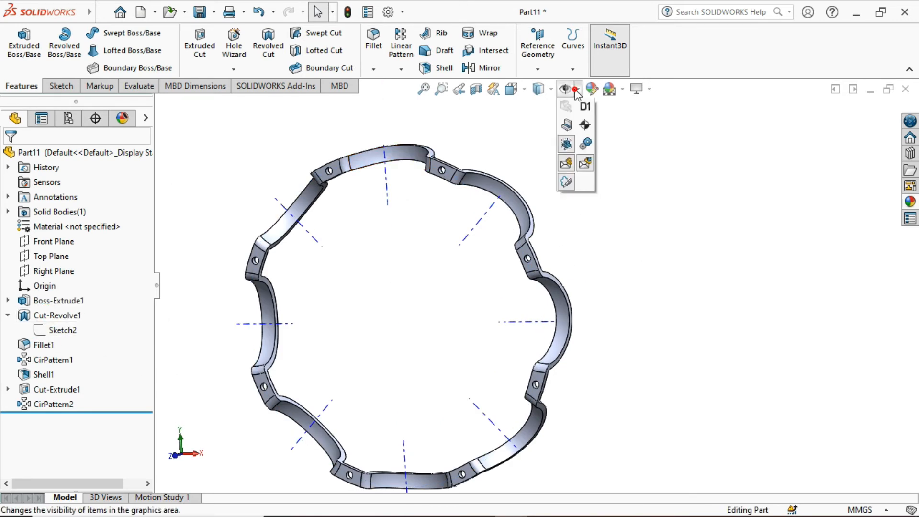
{"action": "left_click", "coordinate": [663, 205]}
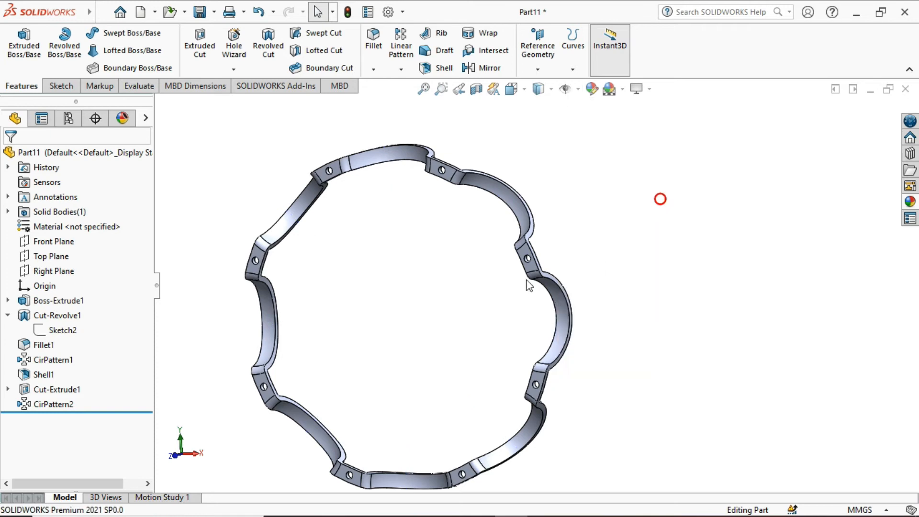
Save the part as cage in the bearing folder and close it.
{"action": "scroll", "coordinate": [433, 282], "scroll_direction": "up", "scroll_amount": 3}
{"action": "middle_click_drag", "start_coordinate": [433, 282], "coordinate": [388, 257]}
{"action": "scroll", "coordinate": [400, 254], "scroll_direction": "down", "scroll_amount": 4}
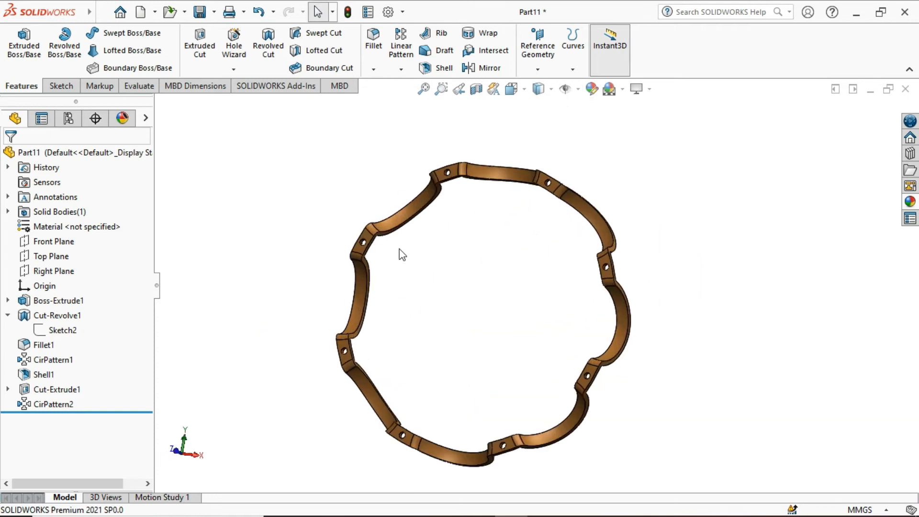
{"action": "left_click", "coordinate": [214, 12]}
{"action": "left_click", "coordinate": [228, 45]}
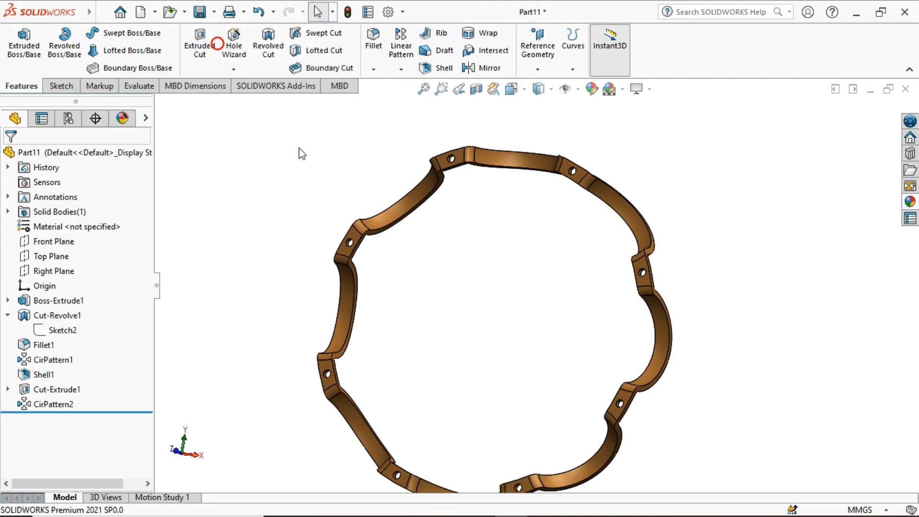
{"action": "type", "text": "cage"}
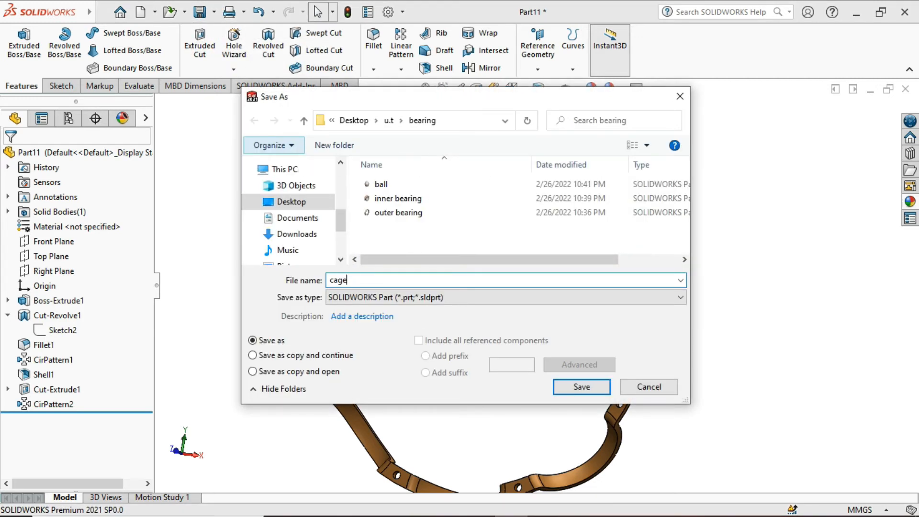
{"action": "left_click", "coordinate": [582, 387]}
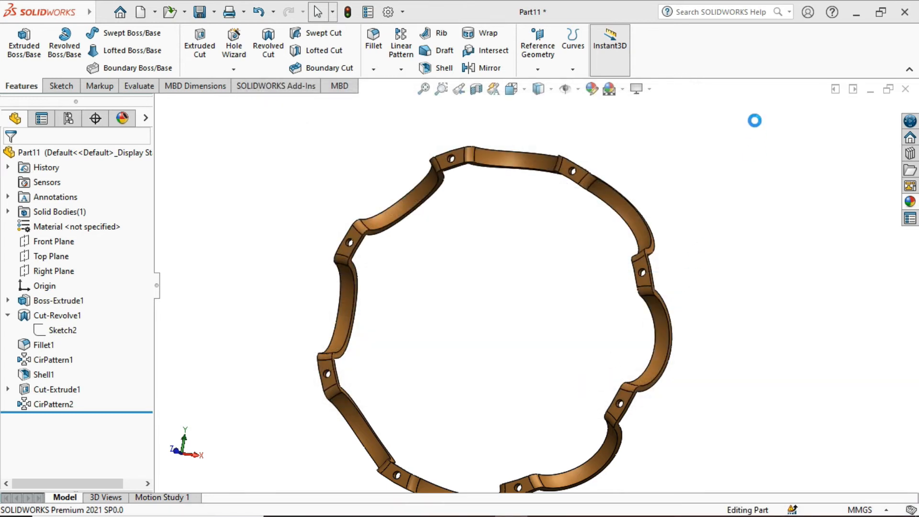
{"action": "left_click", "coordinate": [905, 89]}
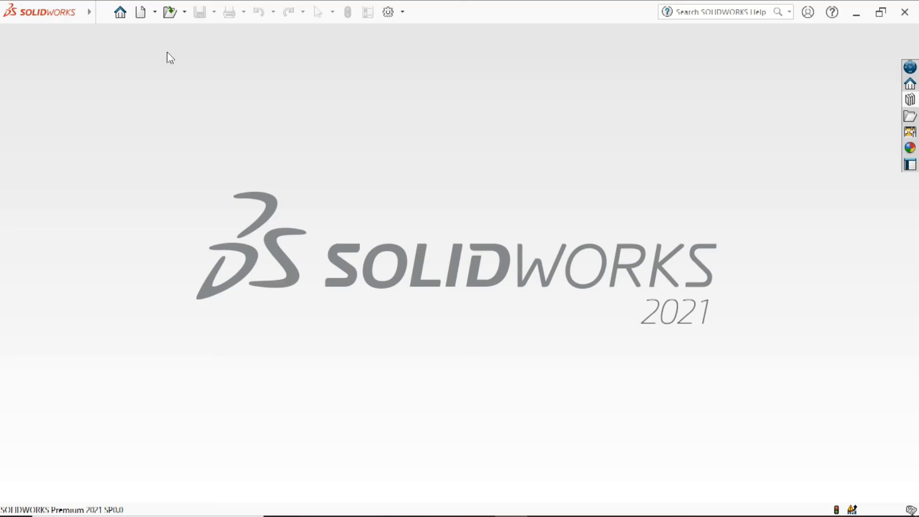
Create a new assembly and insert the outer bearing part as its fixed first component.
{"action": "left_click", "coordinate": [156, 13]}
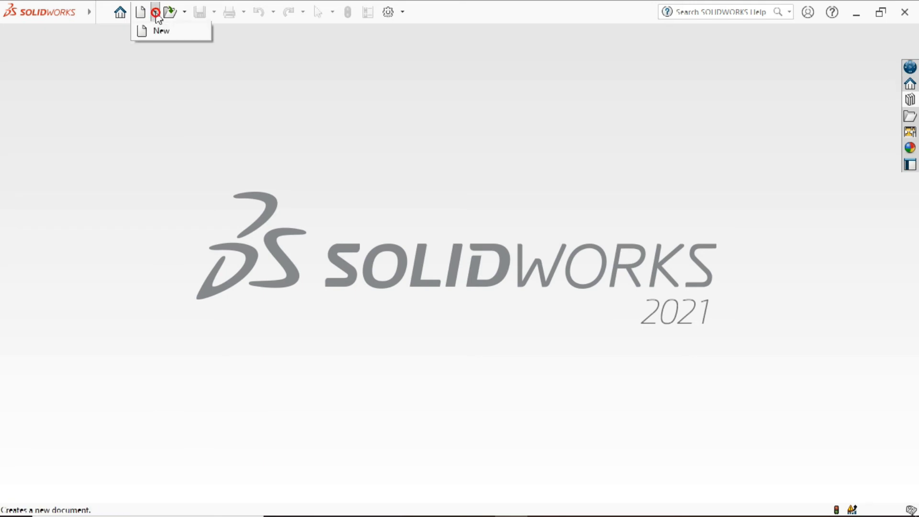
{"action": "left_click", "coordinate": [158, 32]}
{"action": "left_click", "coordinate": [484, 234]}
{"action": "left_click", "coordinate": [550, 421]}
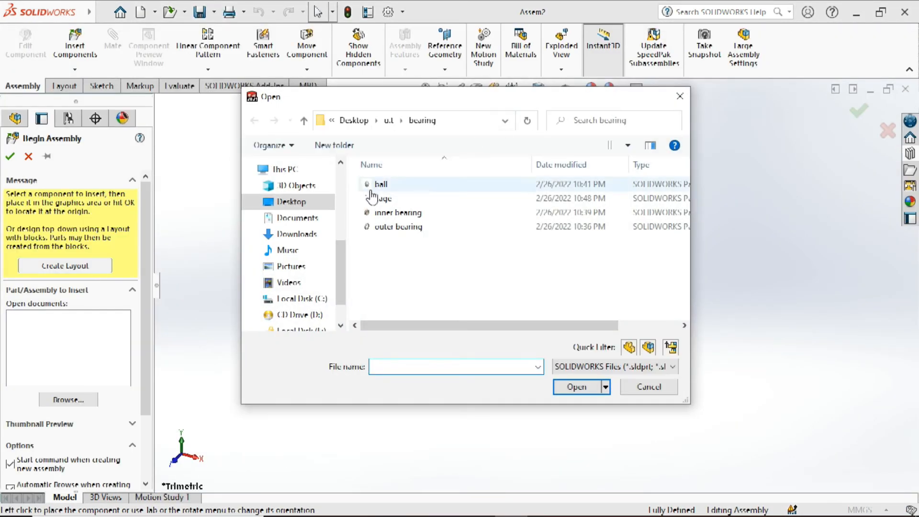
{"action": "double_click", "coordinate": [394, 227]}
{"action": "left_click", "coordinate": [395, 228]}
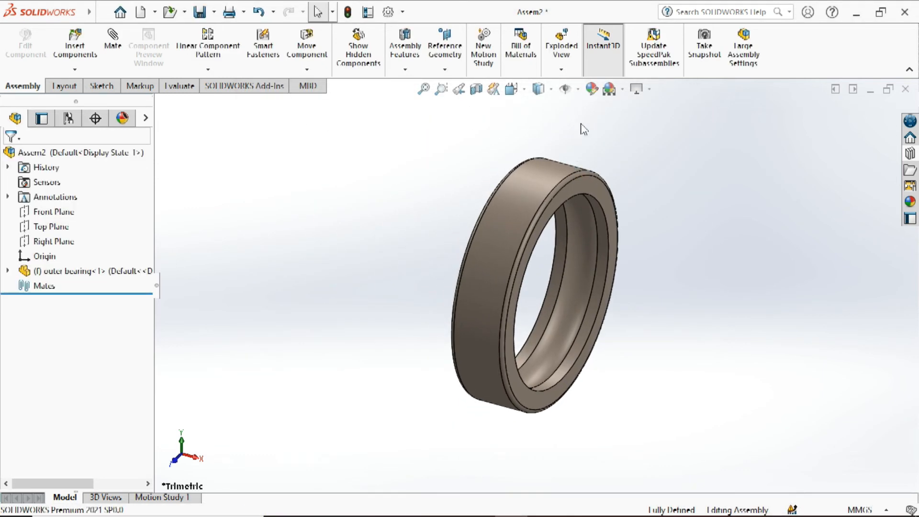
Switch the scene to a white background and insert the inner bearing part beside the outer bearing.
{"action": "left_click", "coordinate": [623, 90]}
{"action": "left_click", "coordinate": [628, 123]}
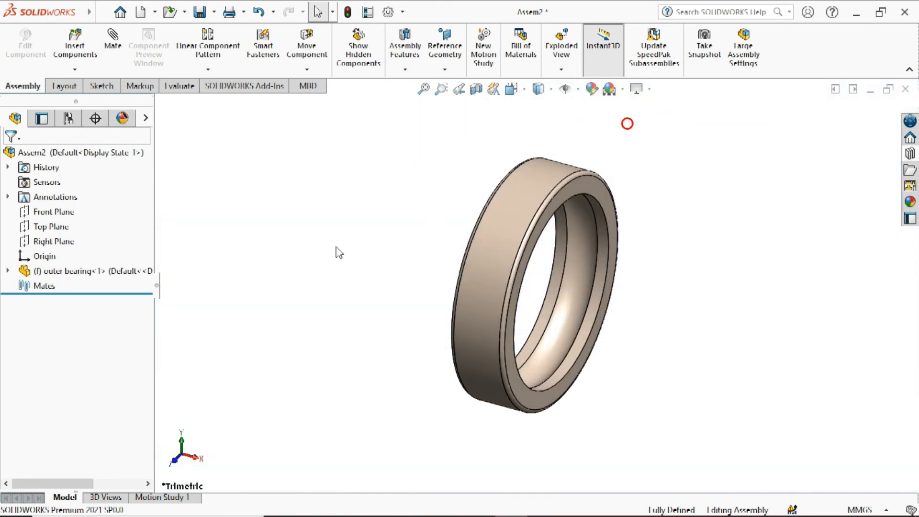
{"action": "left_click", "coordinate": [81, 41]}
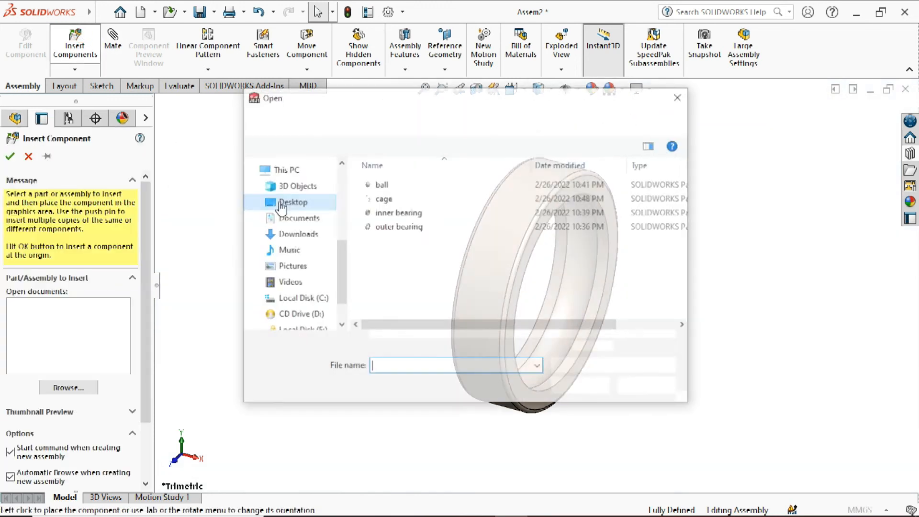
{"action": "double_click", "coordinate": [392, 212]}
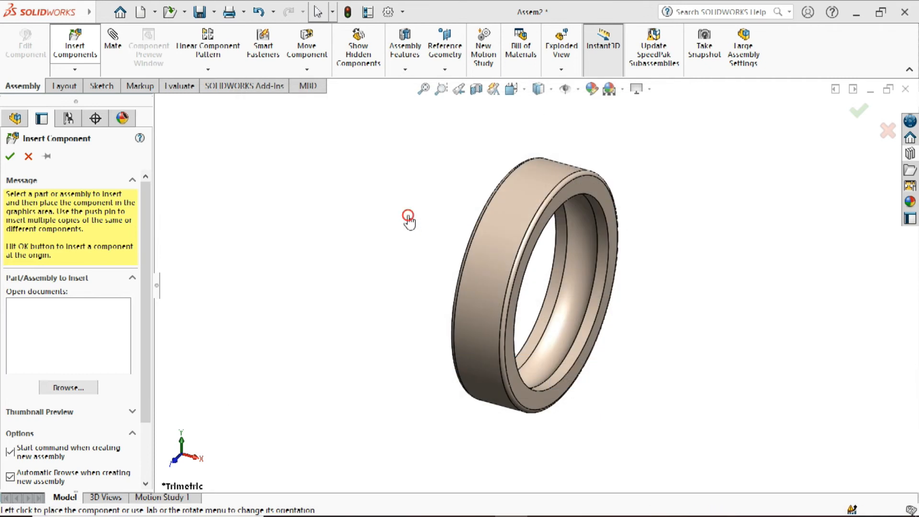
{"action": "left_click", "coordinate": [690, 317]}
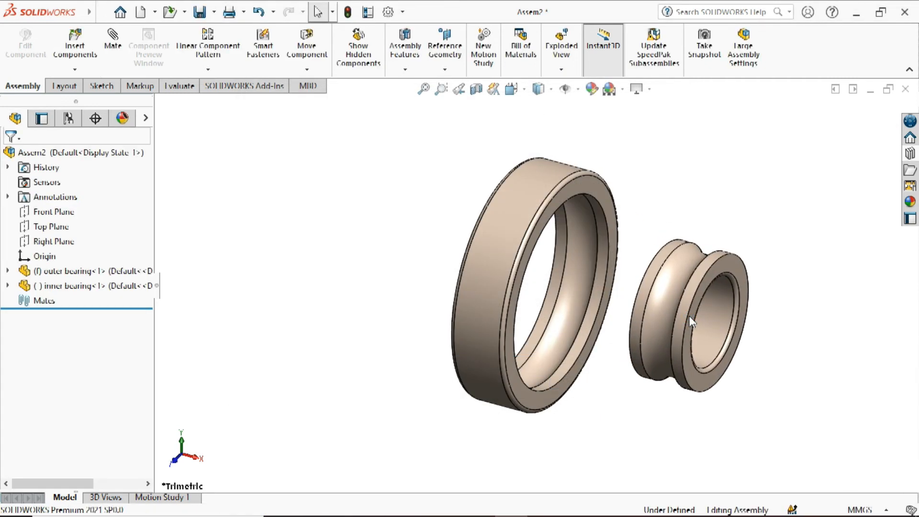
Mate the inner bearing's bore concentric with the outer cylindrical face of the outer bearing.
{"action": "scroll", "coordinate": [721, 325], "scroll_direction": "down", "scroll_amount": 2}
{"action": "left_click", "coordinate": [732, 160]}
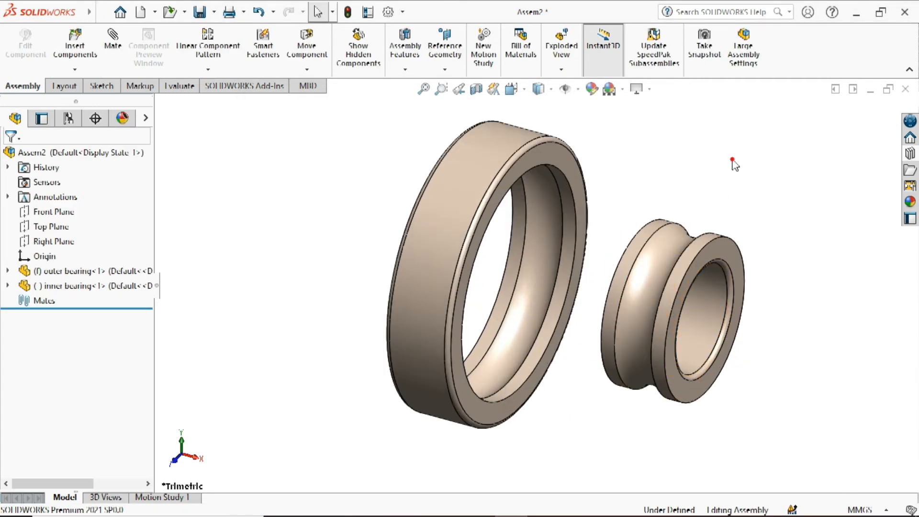
{"action": "left_click", "coordinate": [460, 179]}
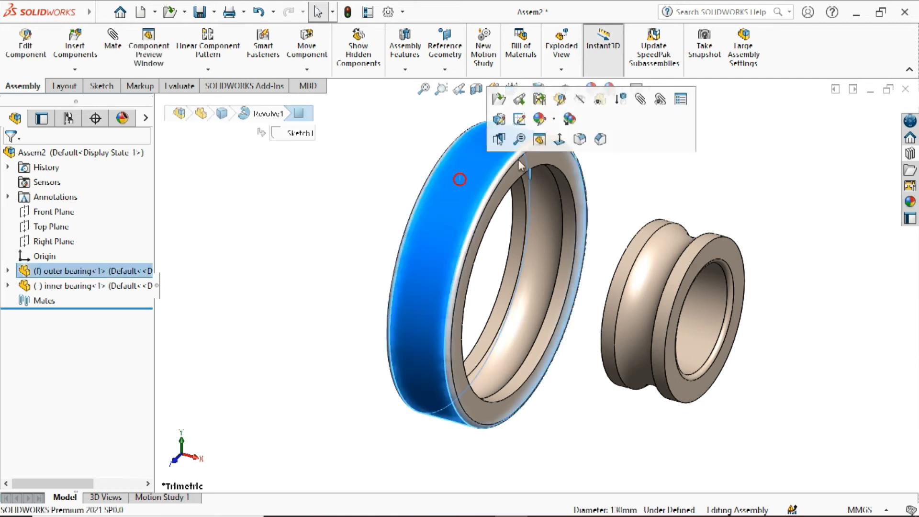
{"action": "left_click", "coordinate": [641, 99]}
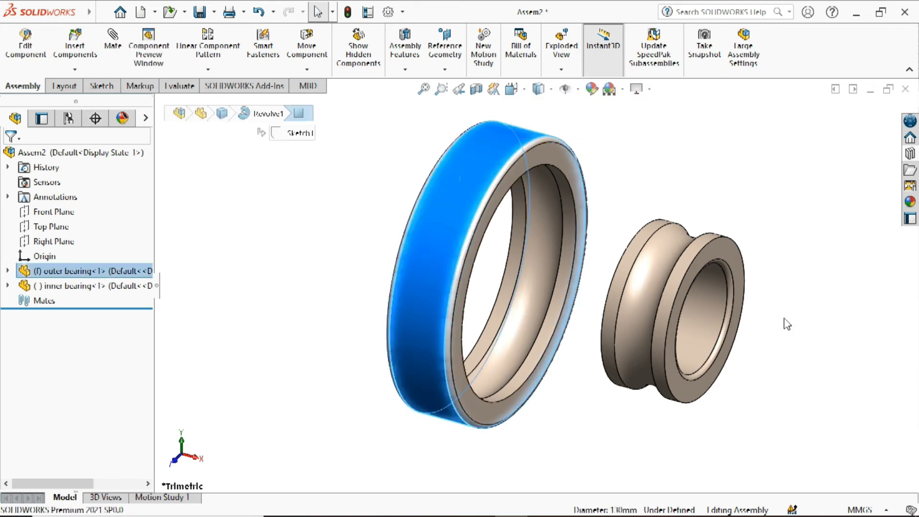
{"action": "left_click", "coordinate": [711, 300]}
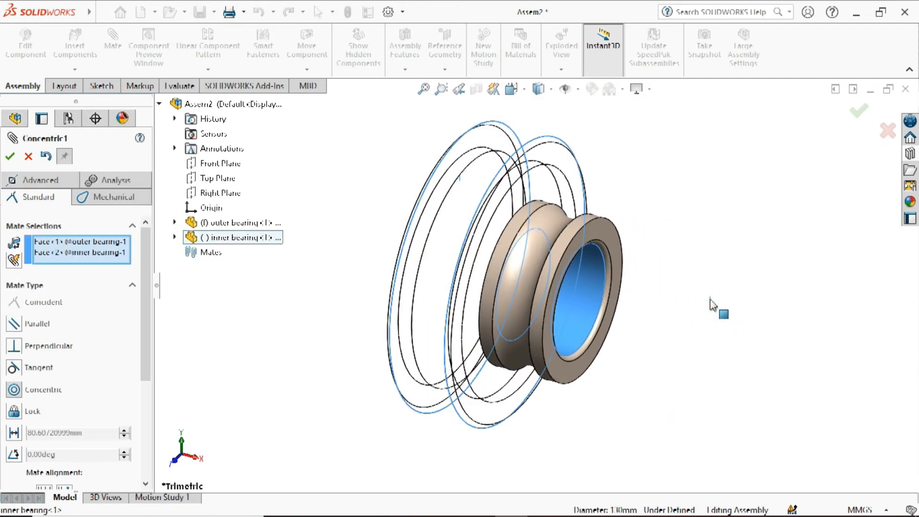
{"action": "left_click", "coordinate": [880, 323]}
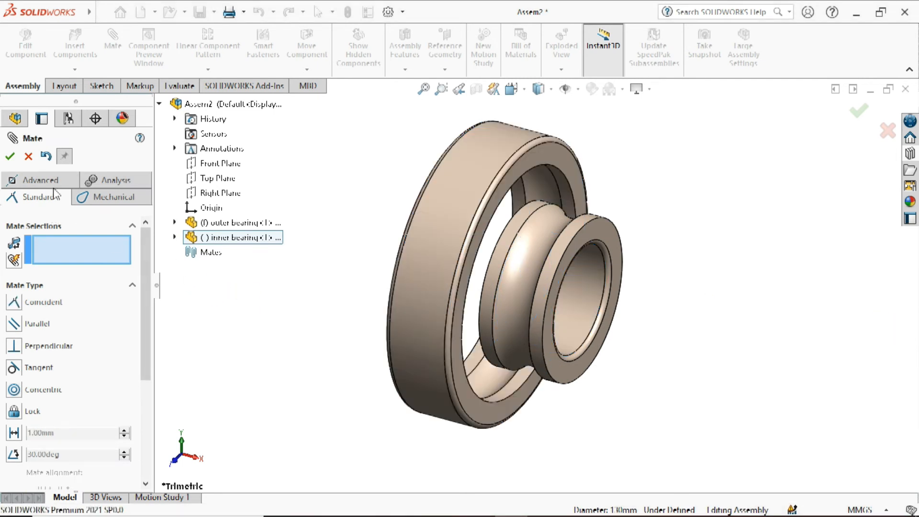
Centre the inner bearing in the outer bearing with a centered Width mate between the side faces of both rings.
{"action": "left_click", "coordinate": [39, 180]}
{"action": "left_click", "coordinate": [14, 341]}
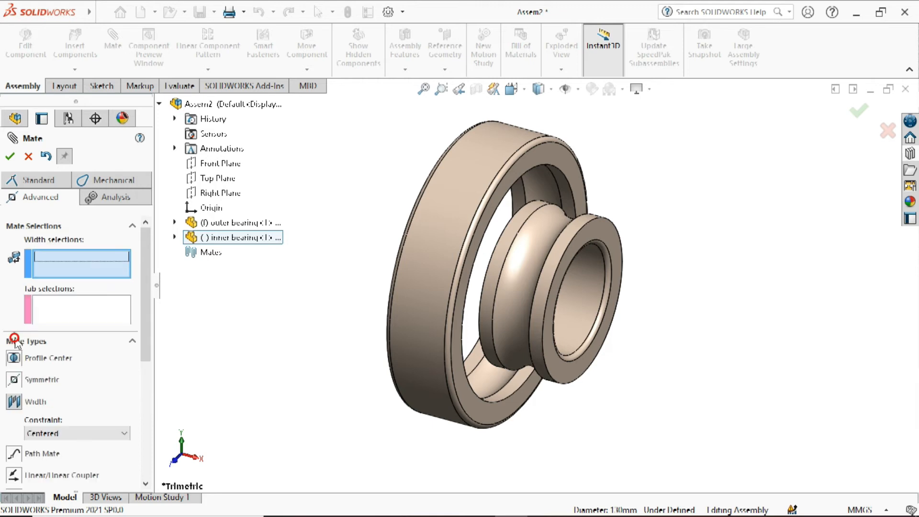
{"action": "left_click", "coordinate": [466, 398]}
{"action": "middle_click_drag", "start_coordinate": [337, 428], "coordinate": [532, 357]}
{"action": "left_click", "coordinate": [481, 398]}
{"action": "left_click", "coordinate": [530, 357]}
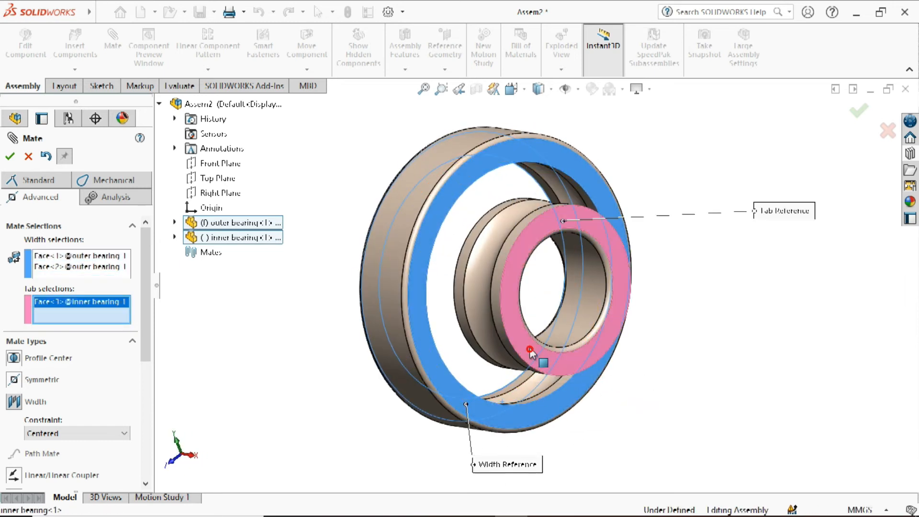
{"action": "middle_click_drag", "start_coordinate": [365, 373], "coordinate": [505, 380]}
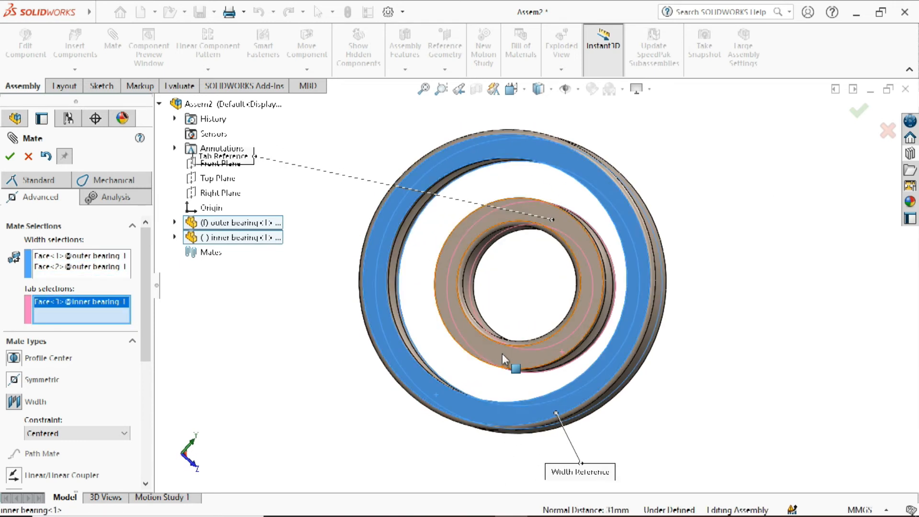
{"action": "left_click", "coordinate": [503, 358]}
{"action": "key", "text": "f"}
{"action": "middle_click_drag", "start_coordinate": [667, 385], "coordinate": [551, 383]}
{"action": "left_click", "coordinate": [8, 158]}
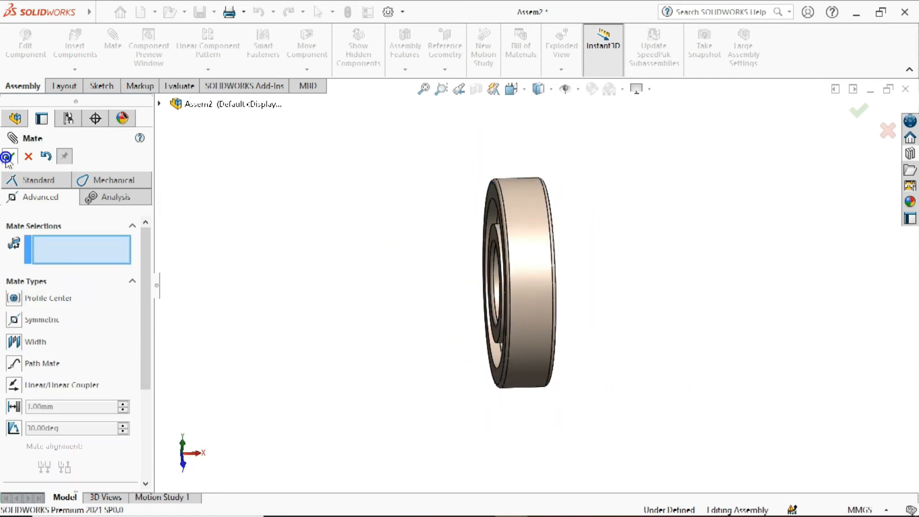
{"action": "left_click", "coordinate": [8, 158]}
Insert the ball part from the bearing folder and place it beside the two rings.
{"action": "middle_click_drag", "start_coordinate": [570, 322], "coordinate": [517, 318]}
{"action": "scroll", "coordinate": [609, 312], "scroll_direction": "down", "scroll_amount": 2}
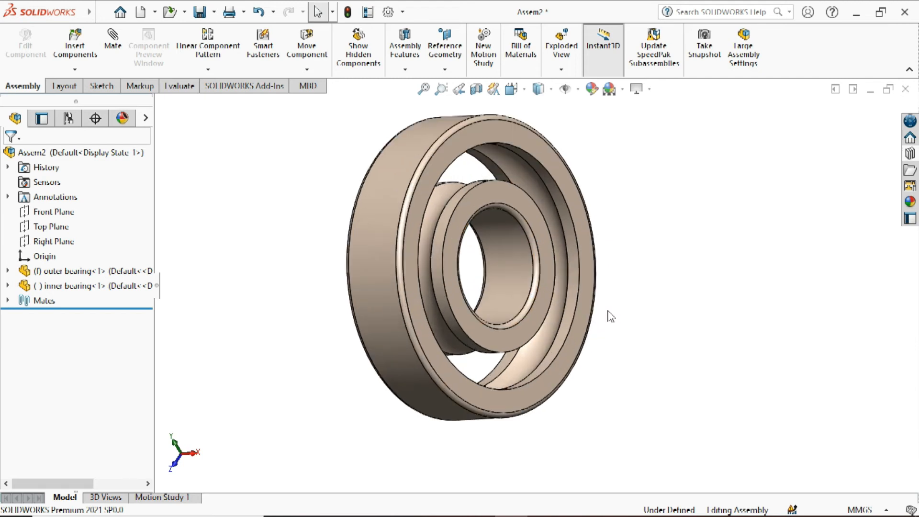
{"action": "scroll", "coordinate": [471, 243], "scroll_direction": "up", "scroll_amount": 2}
{"action": "scroll", "coordinate": [520, 245], "scroll_direction": "down", "scroll_amount": 2}
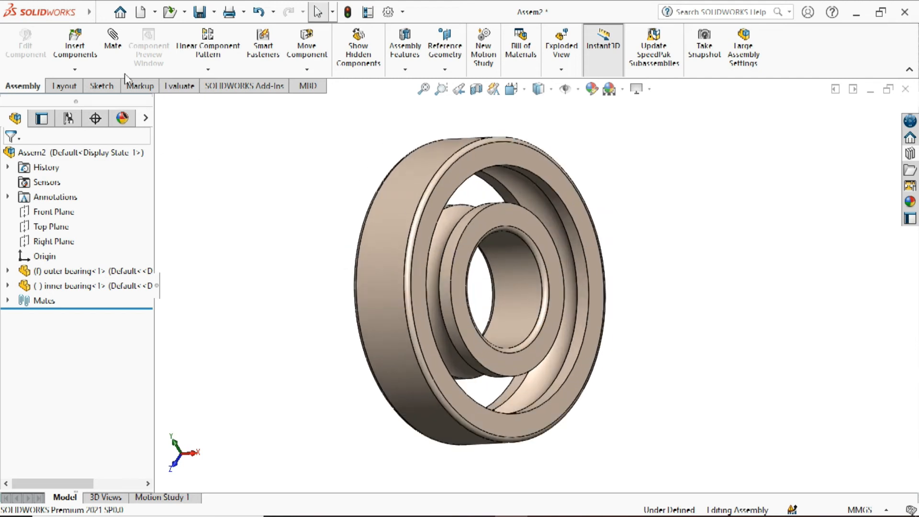
{"action": "left_click", "coordinate": [82, 48]}
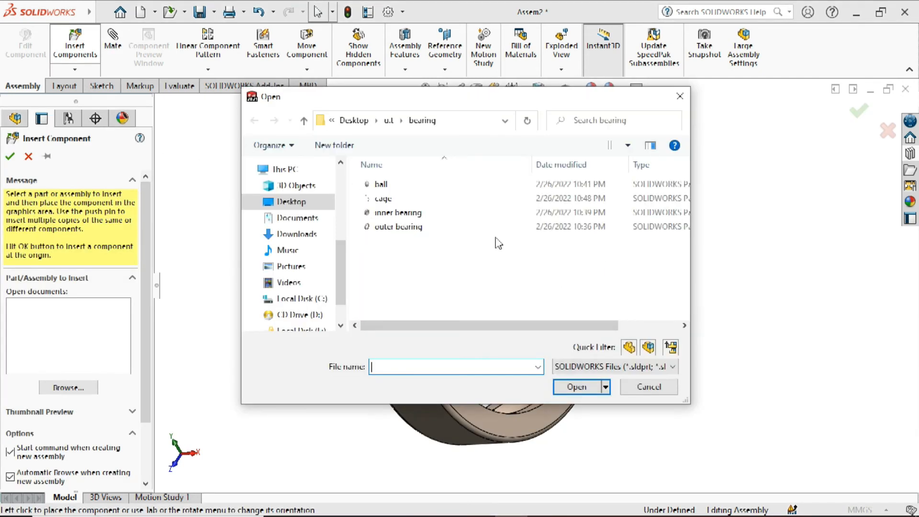
{"action": "double_click", "coordinate": [380, 186]}
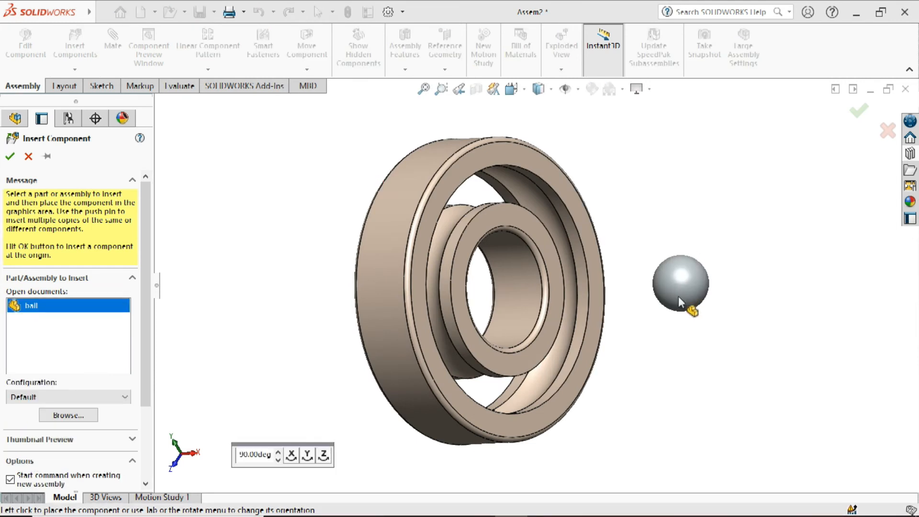
{"action": "left_click", "coordinate": [677, 306]}
{"action": "mouse_move", "coordinate": [653, 353]}
{"action": "middle_mouse_down"}
{"action": "mouse_move", "coordinate": [628, 353]}
{"action": "mouse_move", "coordinate": [630, 365]}
{"action": "mouse_move", "coordinate": [638, 354]}
{"action": "middle_mouse_up"}
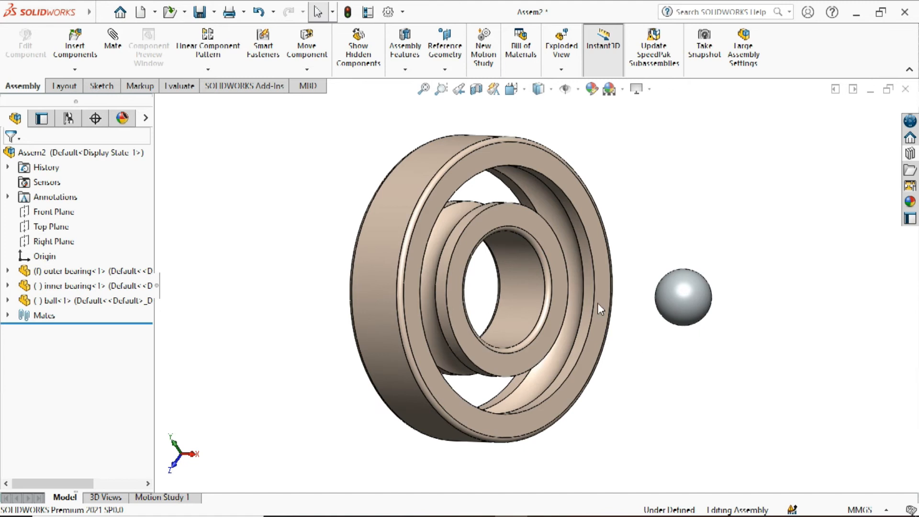
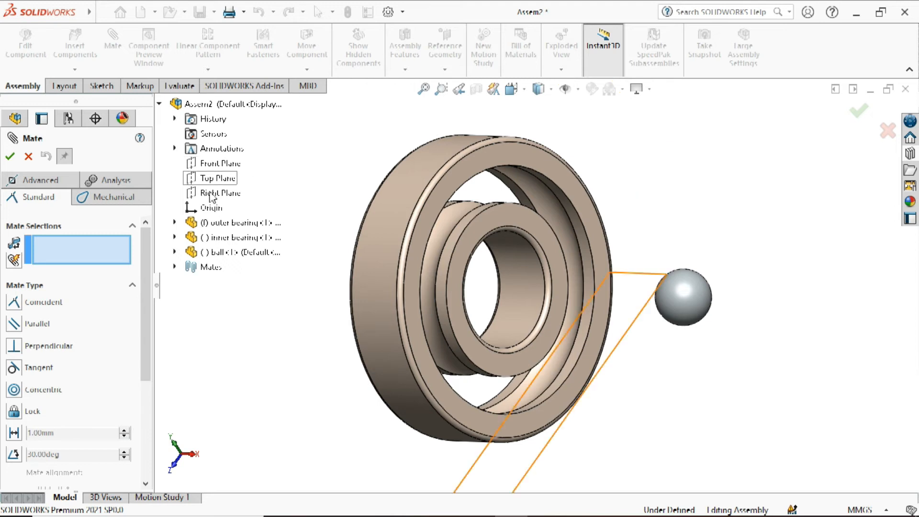
Mate the inner bearing's Front Plane coincident with the ball's Front Plane.
{"action": "left_click", "coordinate": [175, 237]}
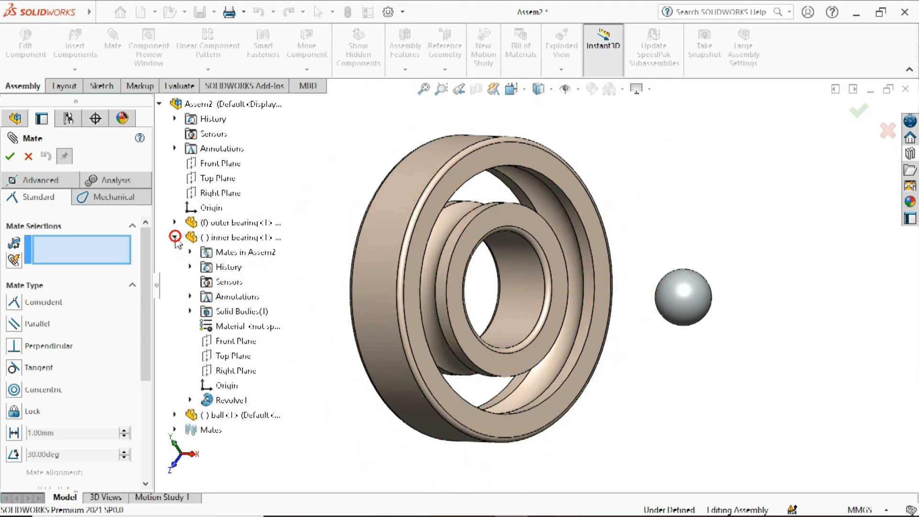
{"action": "left_click", "coordinate": [174, 415]}
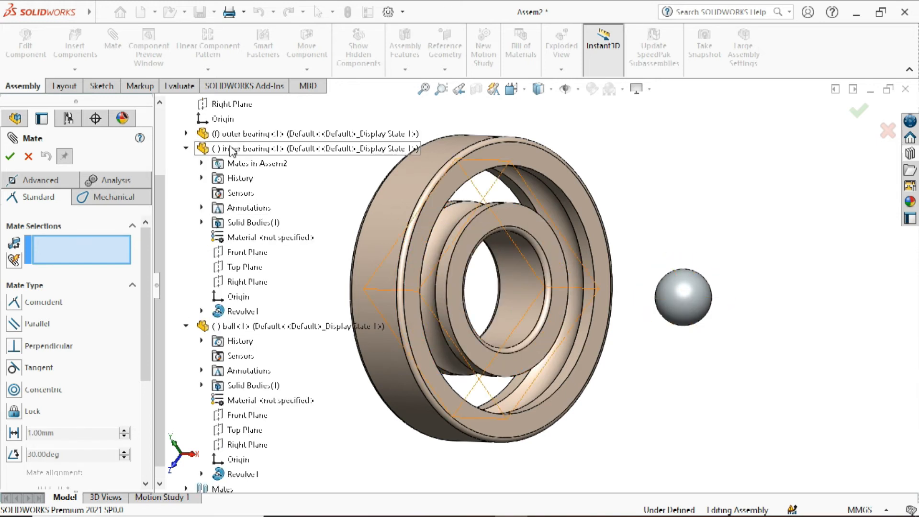
{"action": "left_click", "coordinate": [240, 253]}
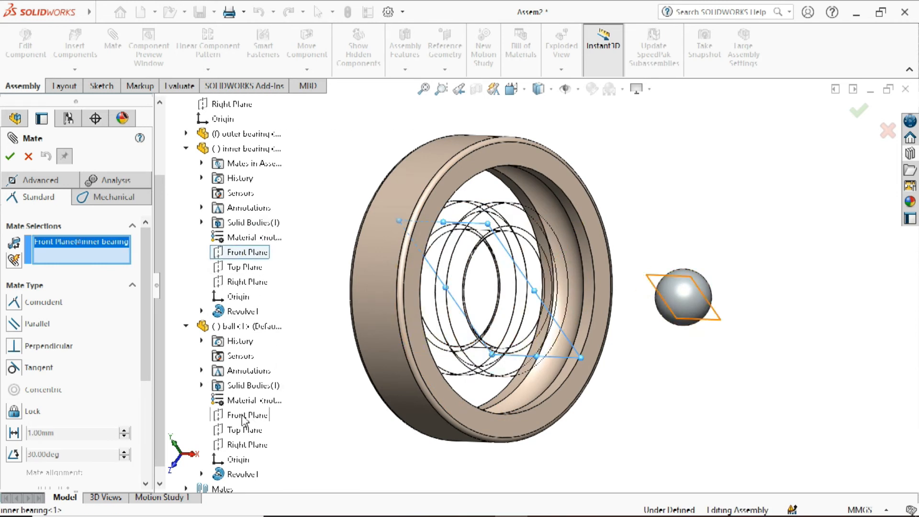
{"action": "left_click", "coordinate": [244, 416]}
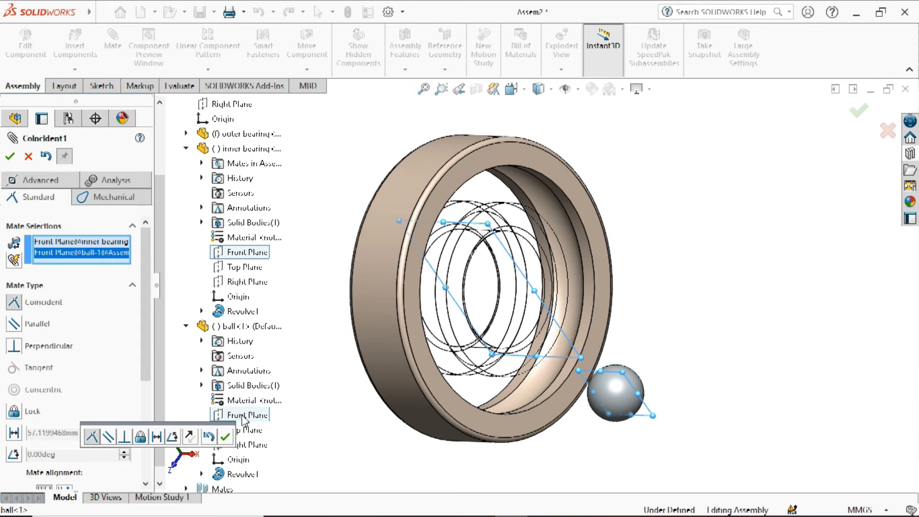
{"action": "left_click", "coordinate": [225, 436]}
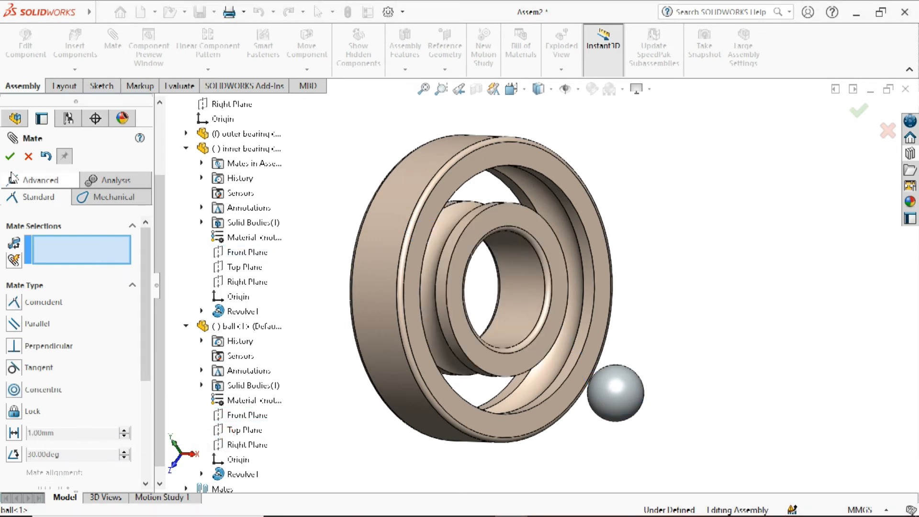
Mate the inner bearing's Right Plane coincident with the ball's Right Plane.
{"action": "left_click", "coordinate": [242, 283]}
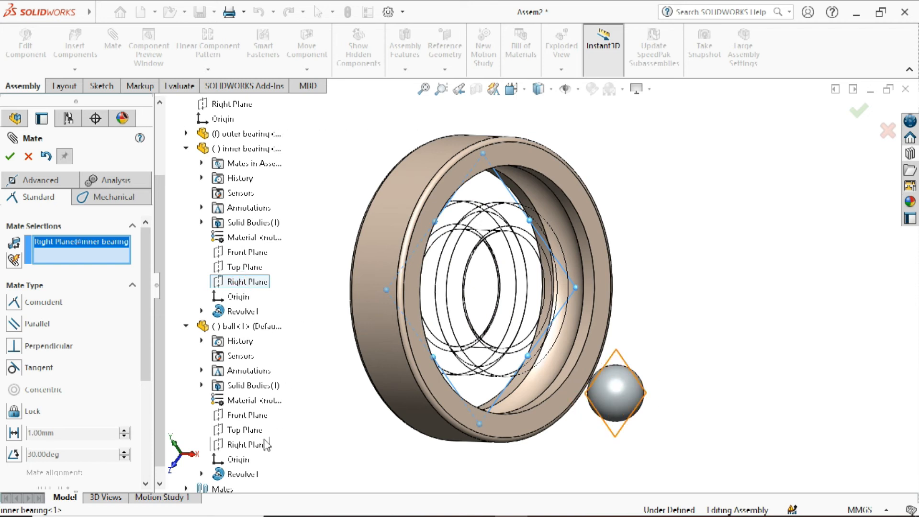
{"action": "left_click", "coordinate": [240, 446]}
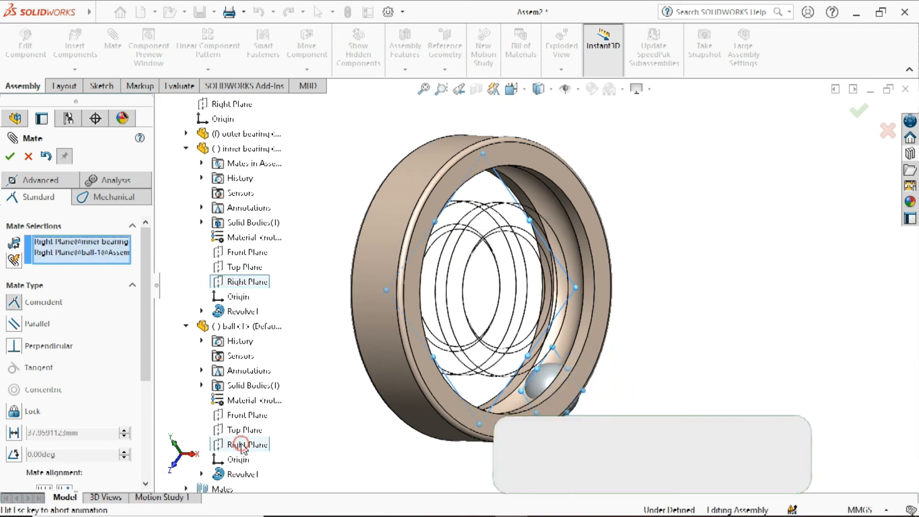
{"action": "left_click", "coordinate": [224, 464]}
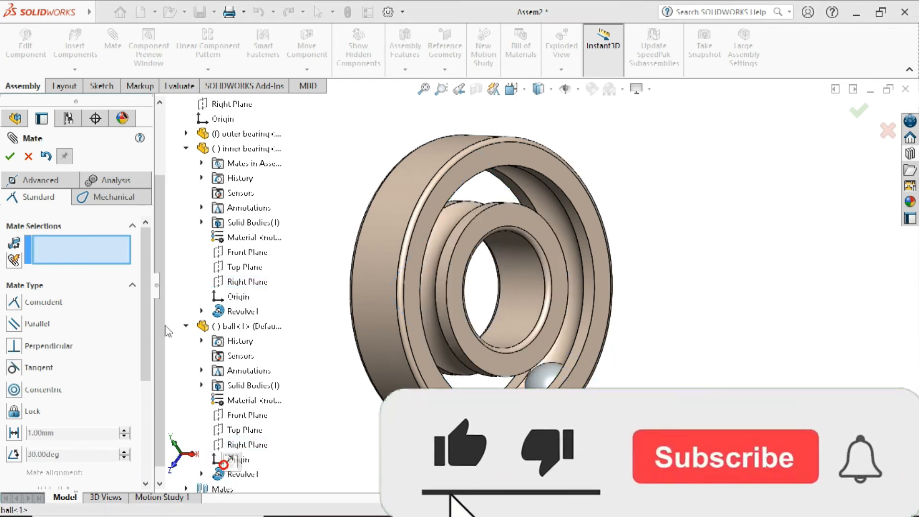
{"action": "left_click", "coordinate": [10, 156]}
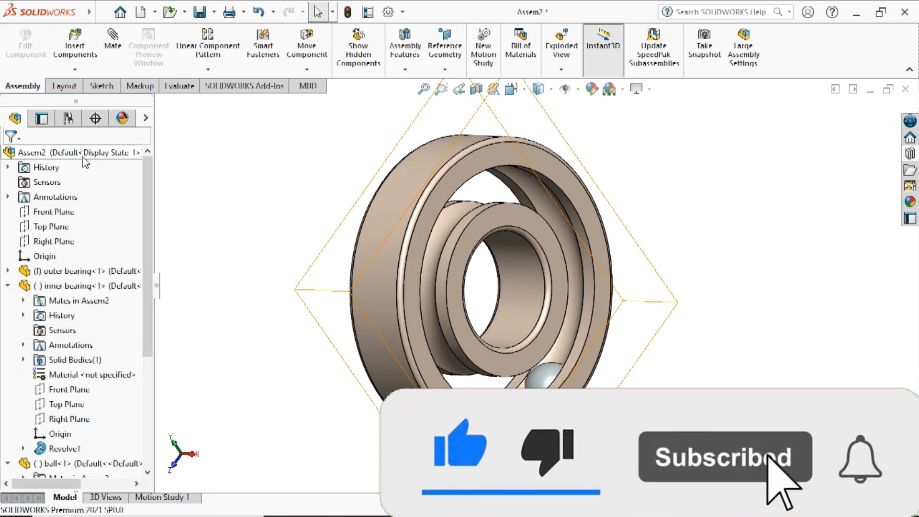
Mate the ball's surface tangent to the inner bearing's groove, flipping the alignment so the ball sits outside the groove face.
{"action": "left_click_drag", "start_coordinate": [540, 377], "coordinate": [483, 252]}
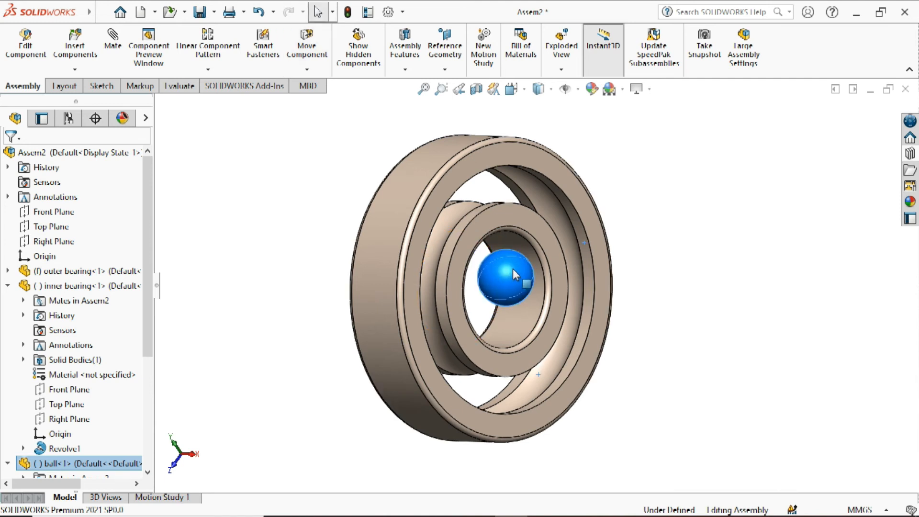
{"action": "left_click", "coordinate": [507, 274]}
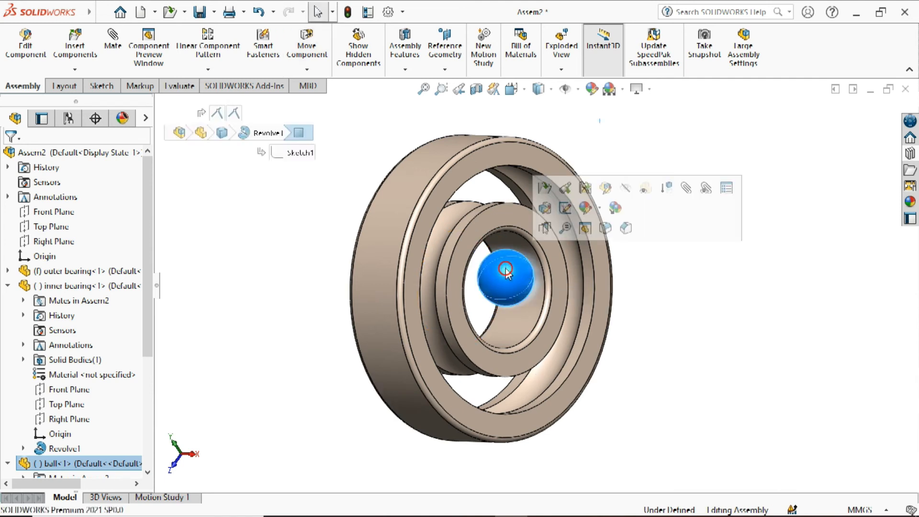
{"action": "left_click", "coordinate": [685, 189]}
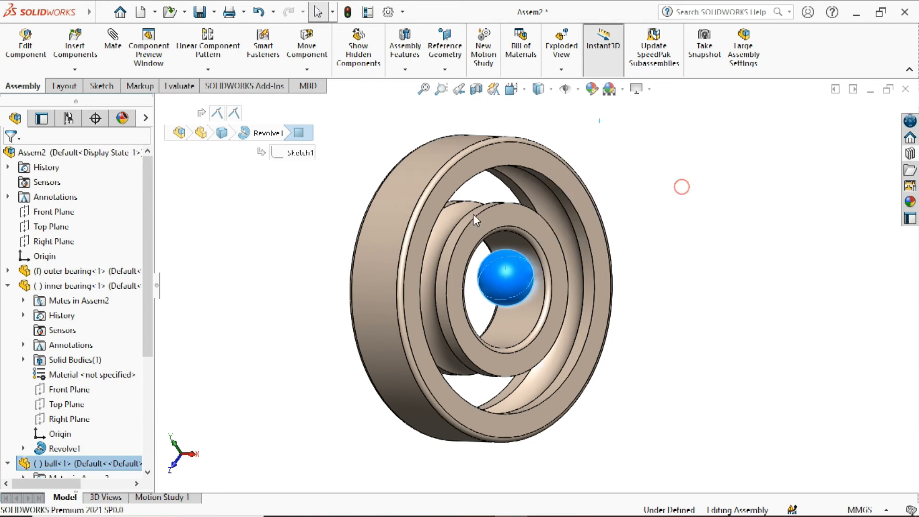
{"action": "middle_click_drag", "start_coordinate": [476, 229], "coordinate": [459, 223]}
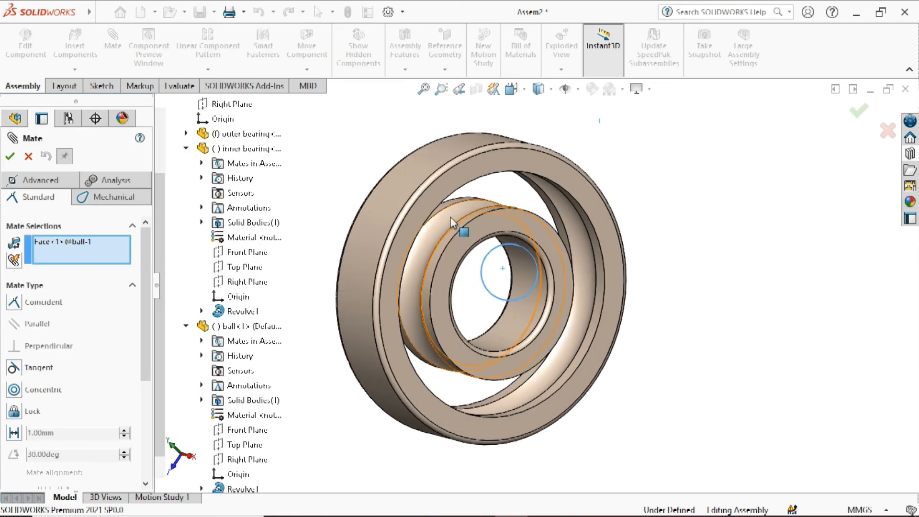
{"action": "left_click", "coordinate": [450, 219]}
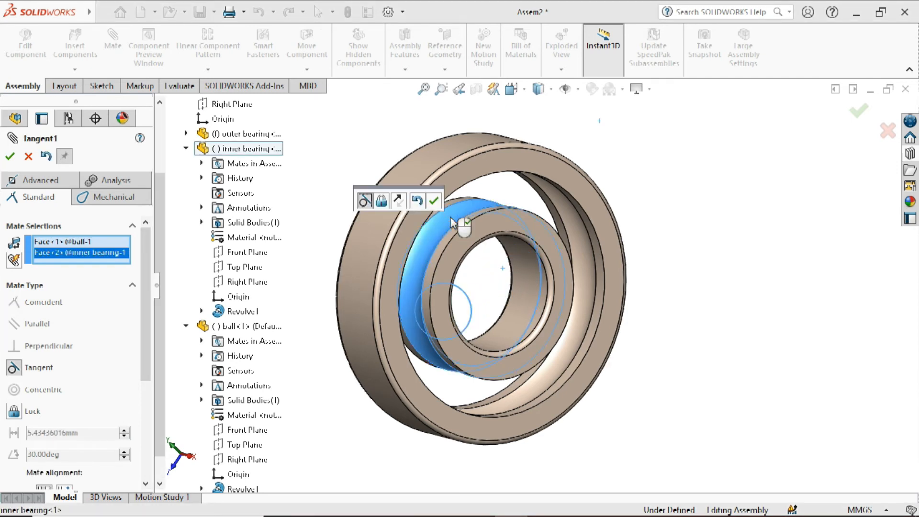
{"action": "left_click", "coordinate": [398, 201]}
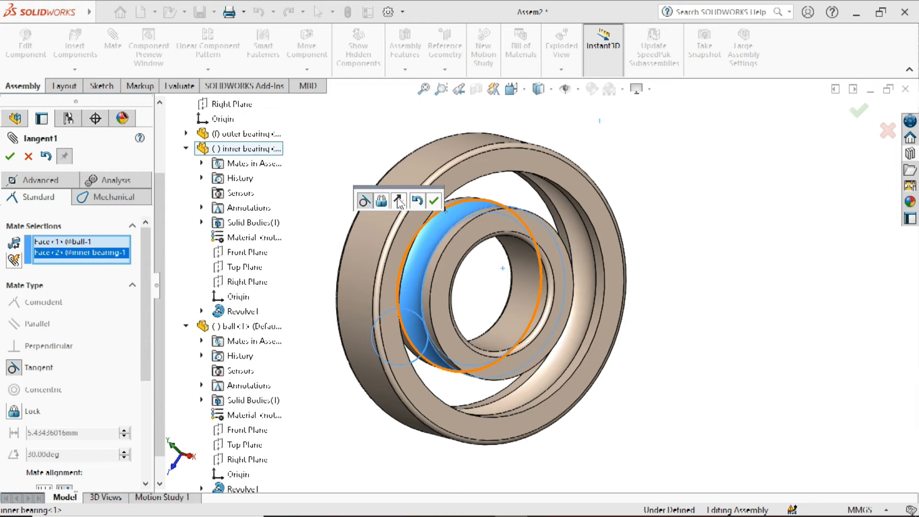
{"action": "left_click", "coordinate": [434, 201]}
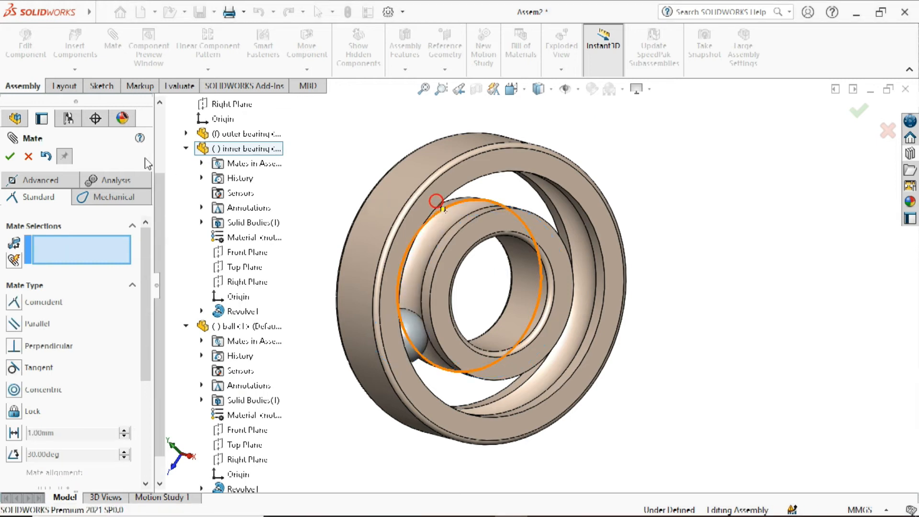
{"action": "left_click", "coordinate": [11, 157]}
Rotate the inner bearing about its axis to carry the ball to the top of the race.
{"action": "middle_click_drag", "start_coordinate": [576, 280], "coordinate": [512, 301]}
{"action": "left_click_drag", "start_coordinate": [435, 306], "coordinate": [496, 229]}
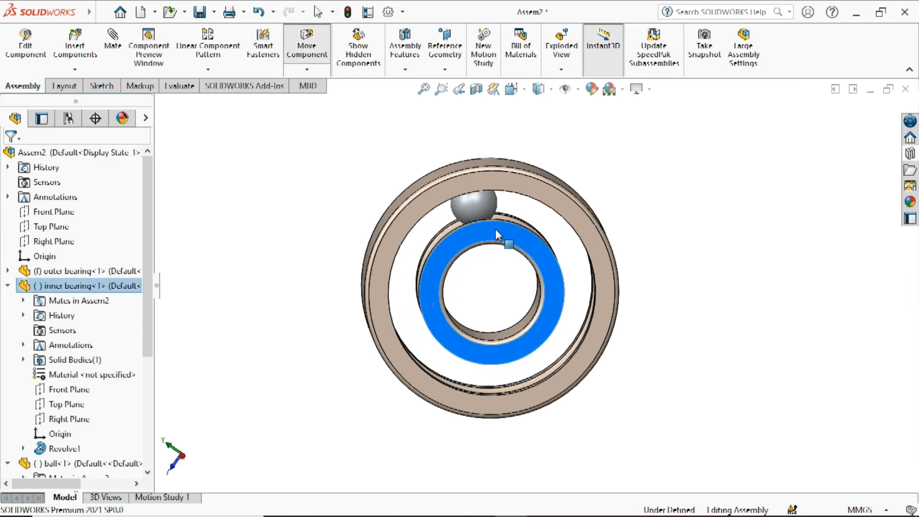
{"action": "left_click", "coordinate": [692, 188]}
{"action": "middle_click_drag", "start_coordinate": [581, 254], "coordinate": [566, 244]}
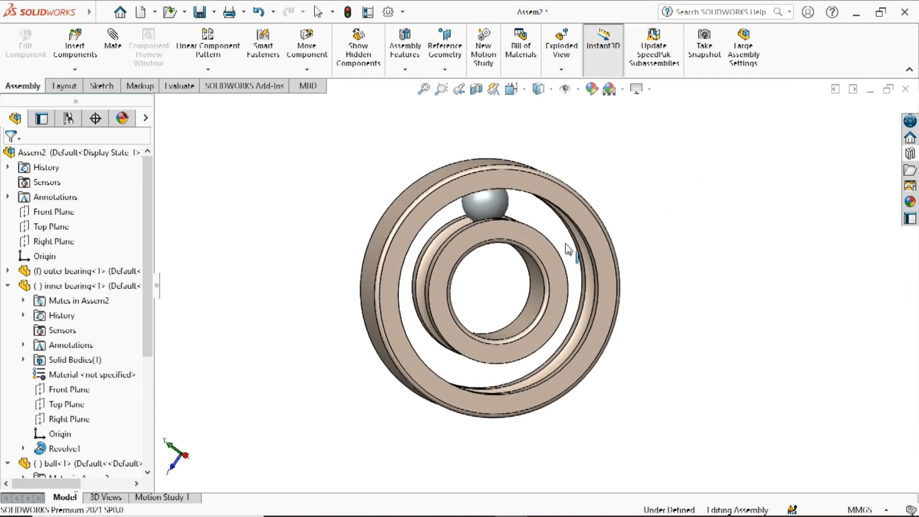
Circularly pattern the ball about the inner bearing's axis with 8 equally spaced instances over 360 degrees, displaying the axes for selection.
{"action": "left_click", "coordinate": [209, 72]}
{"action": "left_click", "coordinate": [209, 101]}
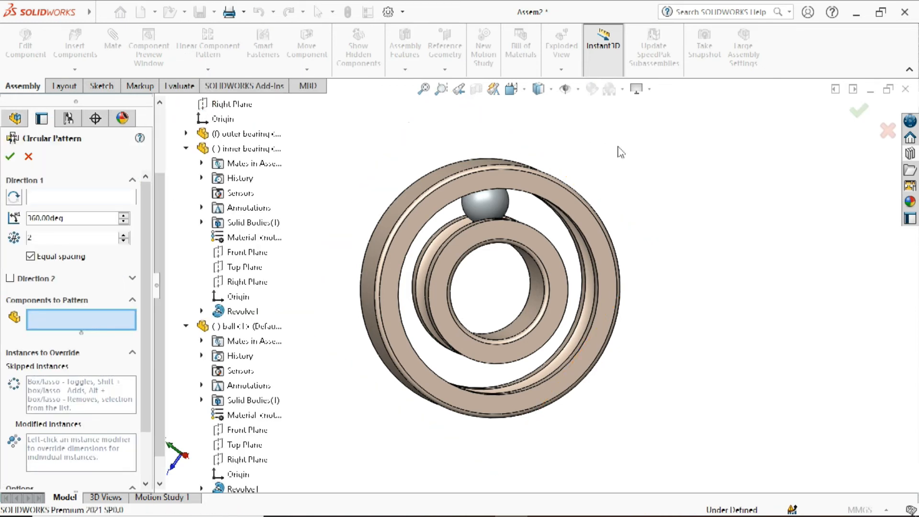
{"action": "left_click", "coordinate": [490, 205]}
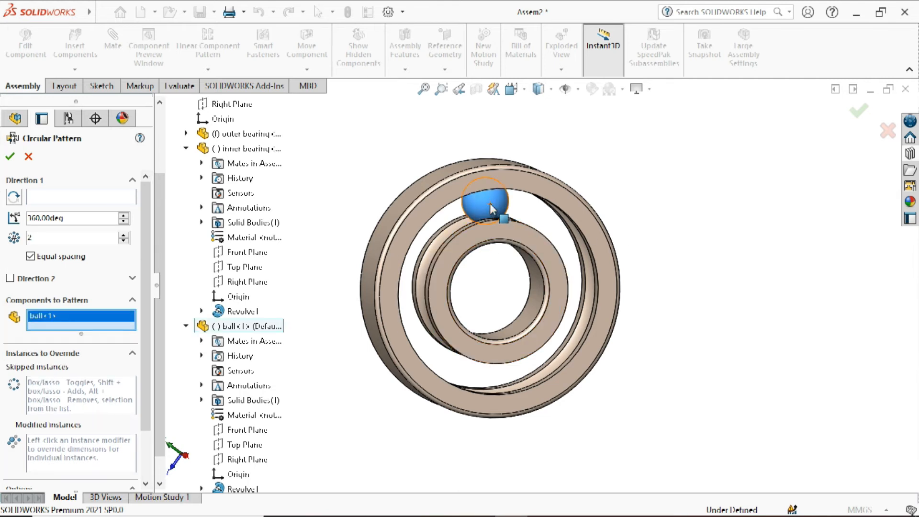
{"action": "left_click", "coordinate": [85, 201]}
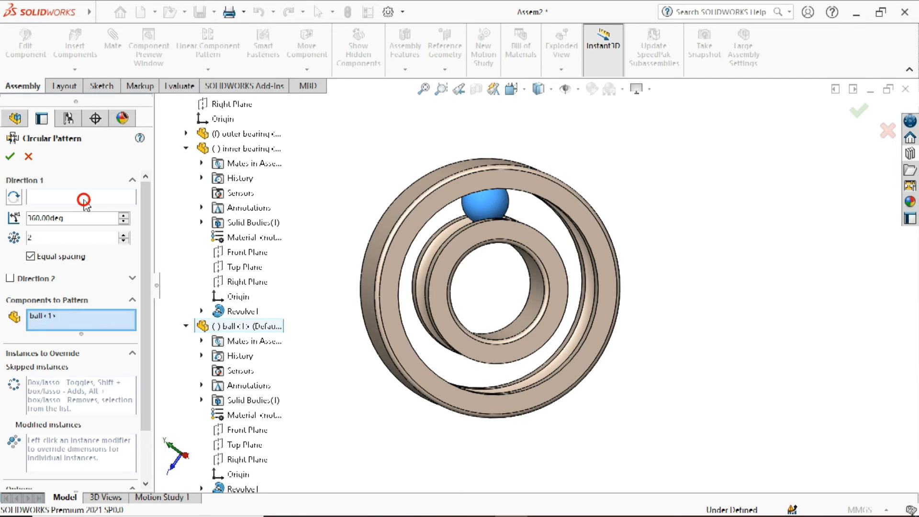
{"action": "left_click", "coordinate": [578, 89]}
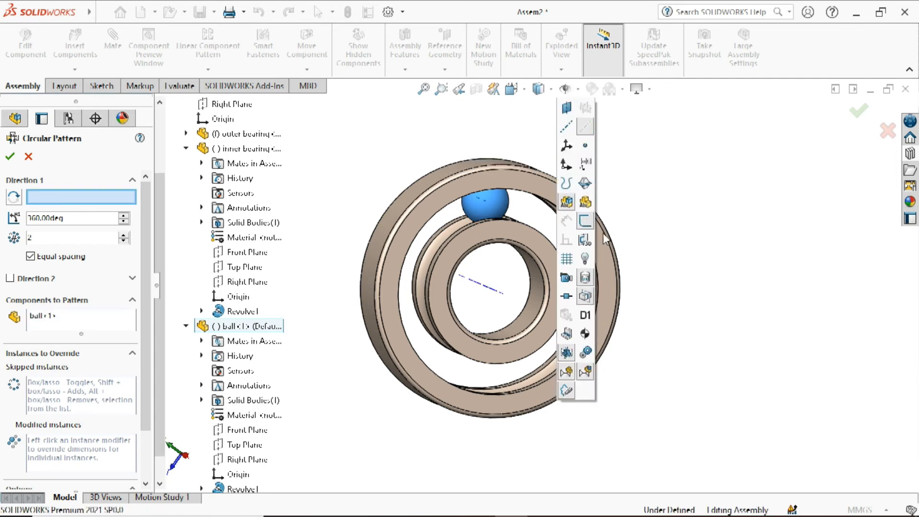
{"action": "left_click", "coordinate": [493, 292]}
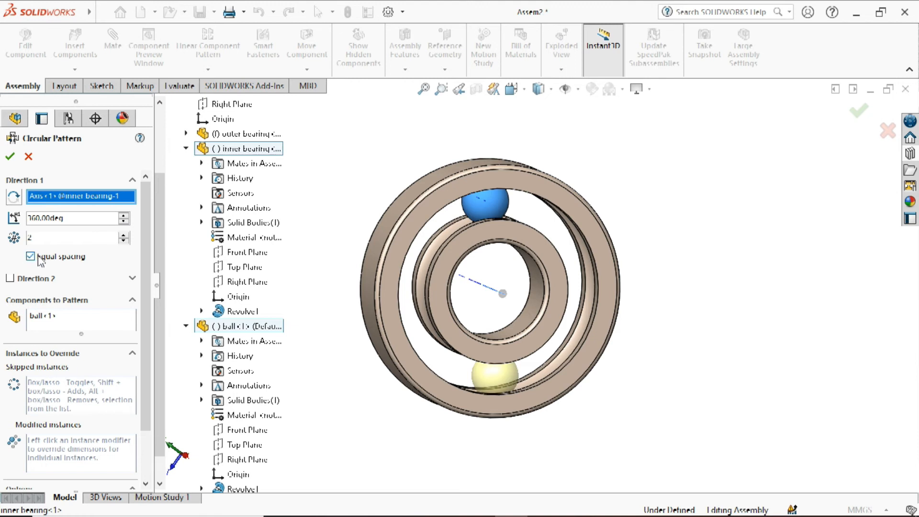
{"action": "left_click", "coordinate": [123, 236]}
{"action": "left_click", "coordinate": [124, 235]}
{"action": "left_click", "coordinate": [123, 235]}
{"action": "left_click", "coordinate": [124, 235]}
{"action": "left_click", "coordinate": [124, 235]}
{"action": "left_click", "coordinate": [123, 235]}
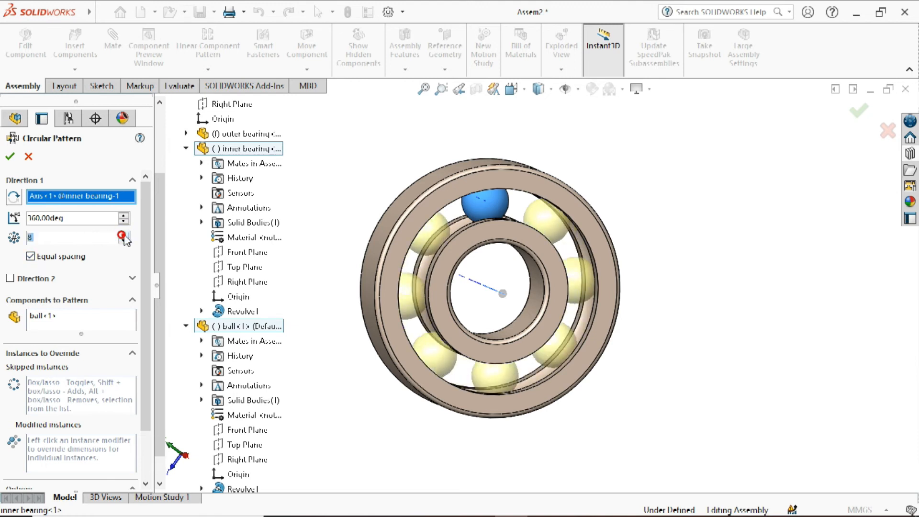
{"action": "left_click", "coordinate": [11, 159]}
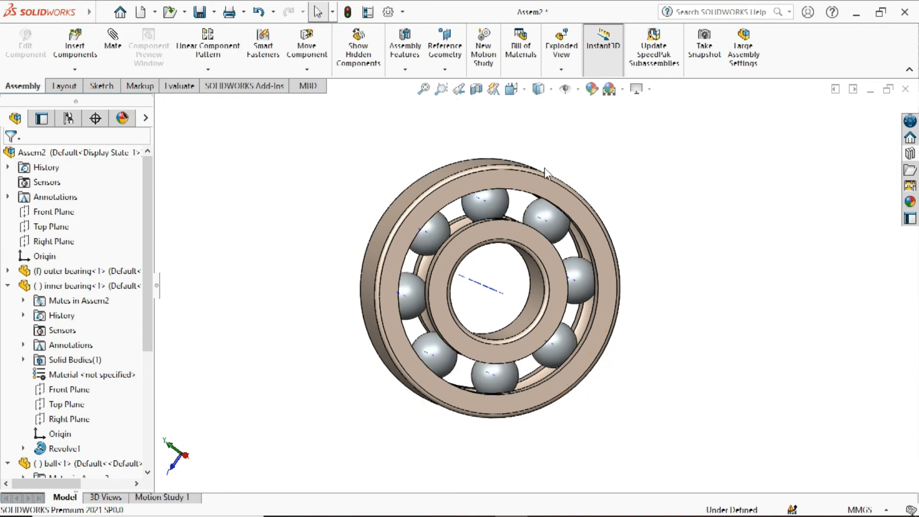
Insert the cage part into the assembly and place it beside the bearing.
{"action": "middle_click_drag", "start_coordinate": [517, 265], "coordinate": [498, 253]}
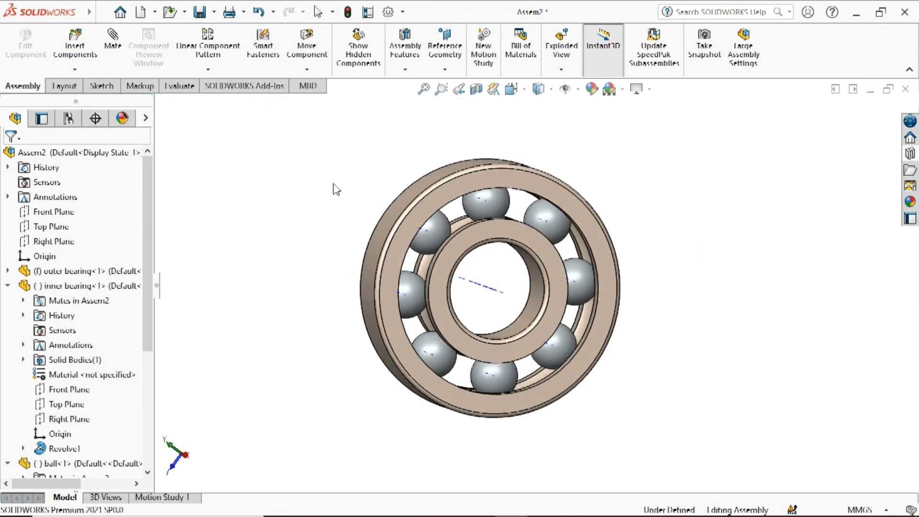
{"action": "left_click", "coordinate": [79, 46]}
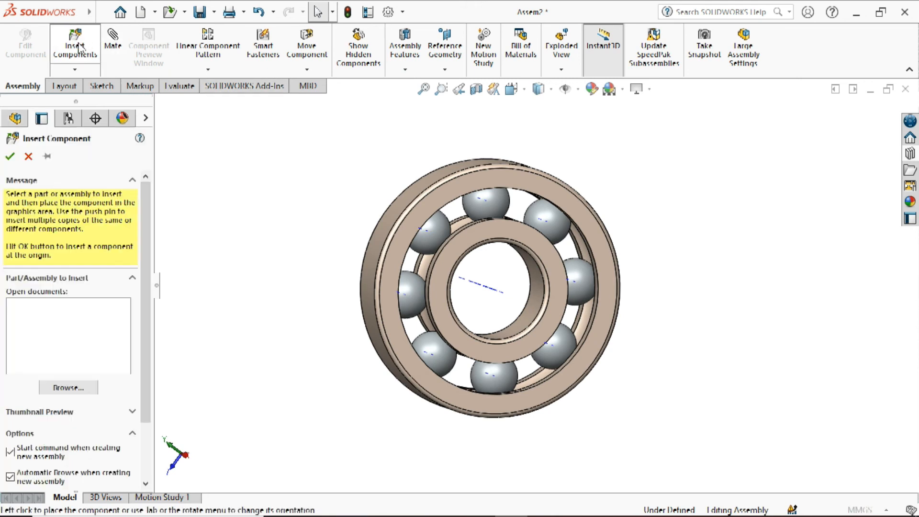
{"action": "double_click", "coordinate": [385, 199]}
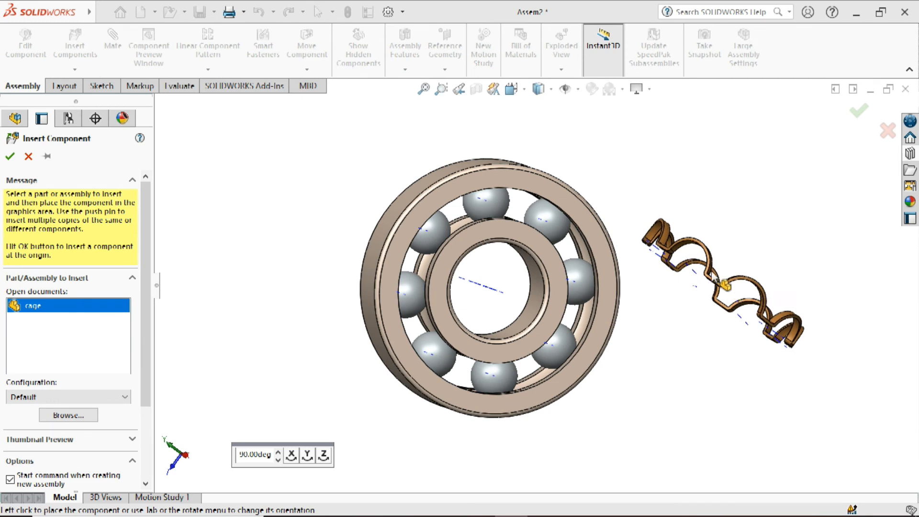
{"action": "left_click", "coordinate": [710, 256]}
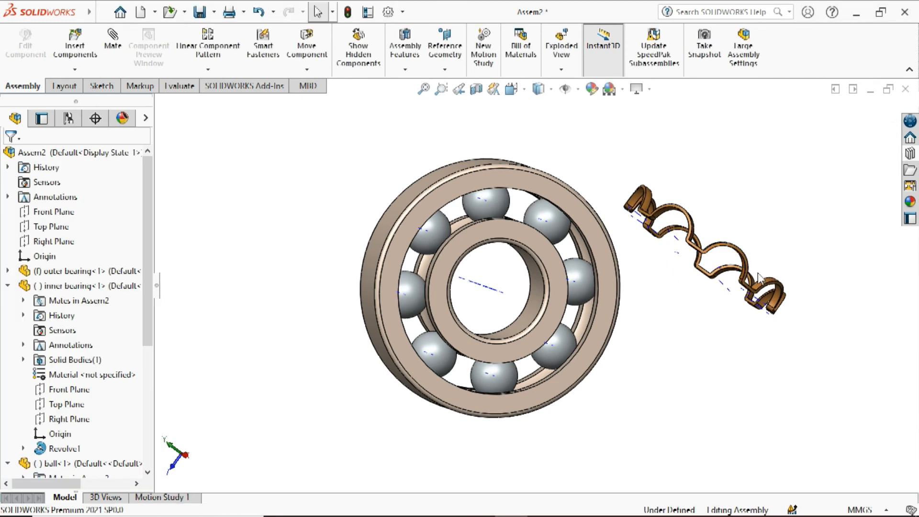
Mate the cage's central axis coincident with the inner bearing's axis.
{"action": "middle_click_drag", "start_coordinate": [765, 280], "coordinate": [713, 351]}
{"action": "scroll", "coordinate": [686, 271], "scroll_direction": "down", "scroll_amount": 3}
{"action": "scroll", "coordinate": [623, 293], "scroll_direction": "down", "scroll_amount": 5}
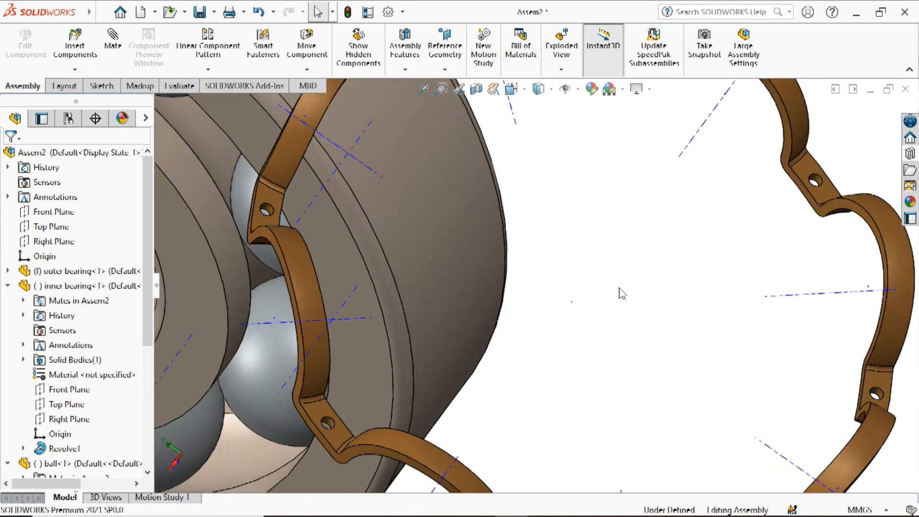
{"action": "scroll", "coordinate": [558, 304], "scroll_direction": "down", "scroll_amount": 3}
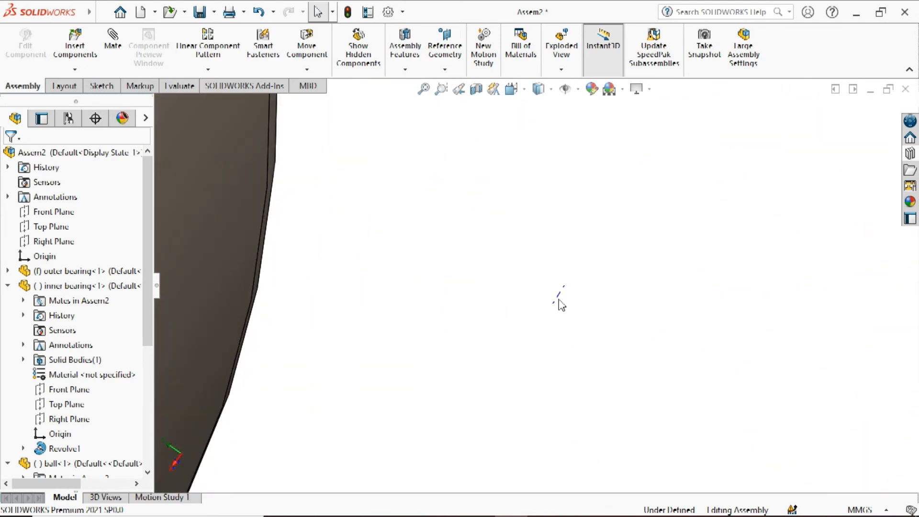
{"action": "left_click", "coordinate": [560, 296]}
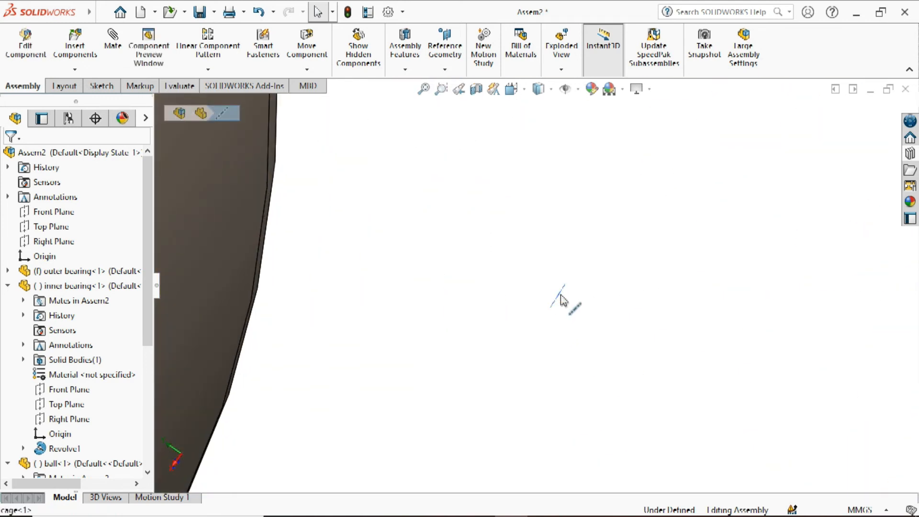
{"action": "scroll", "coordinate": [595, 259], "scroll_direction": "up", "scroll_amount": 10}
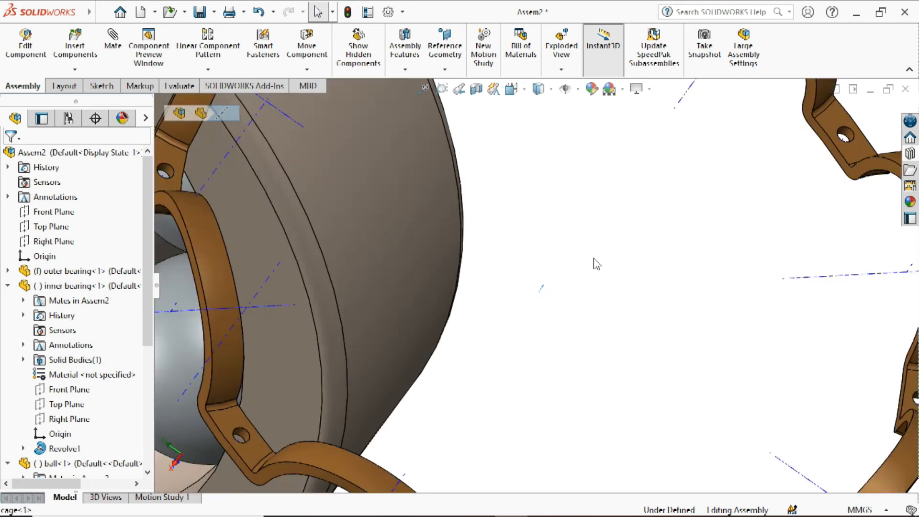
{"action": "scroll", "coordinate": [593, 265], "scroll_direction": "up", "scroll_amount": 2}
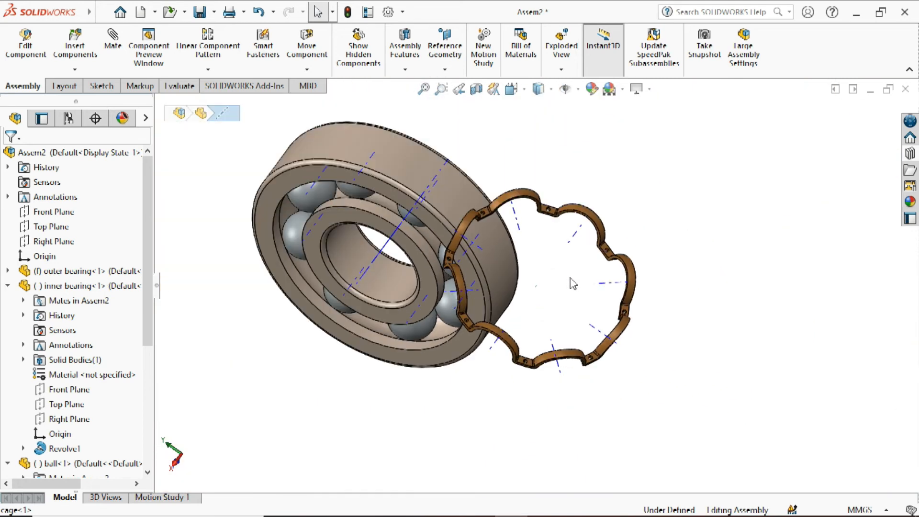
{"action": "left_click", "coordinate": [113, 38]}
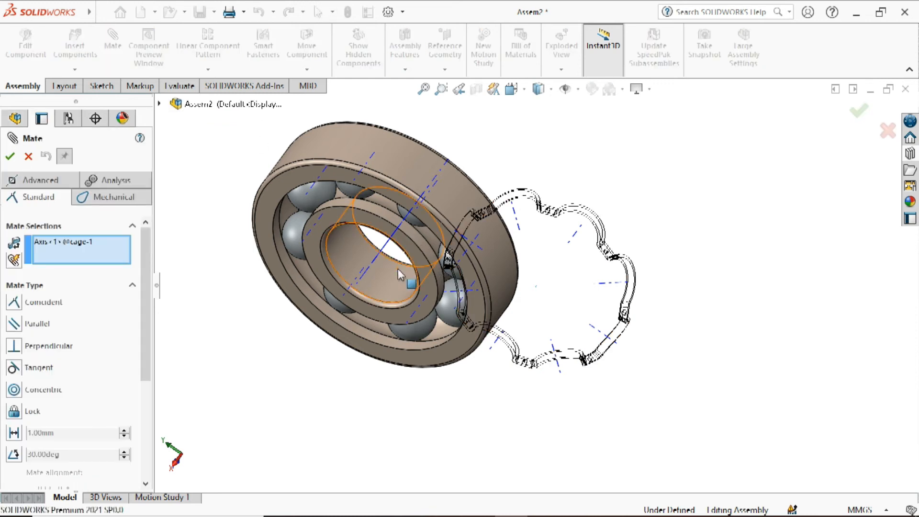
{"action": "middle_click_drag", "start_coordinate": [398, 269], "coordinate": [426, 240]}
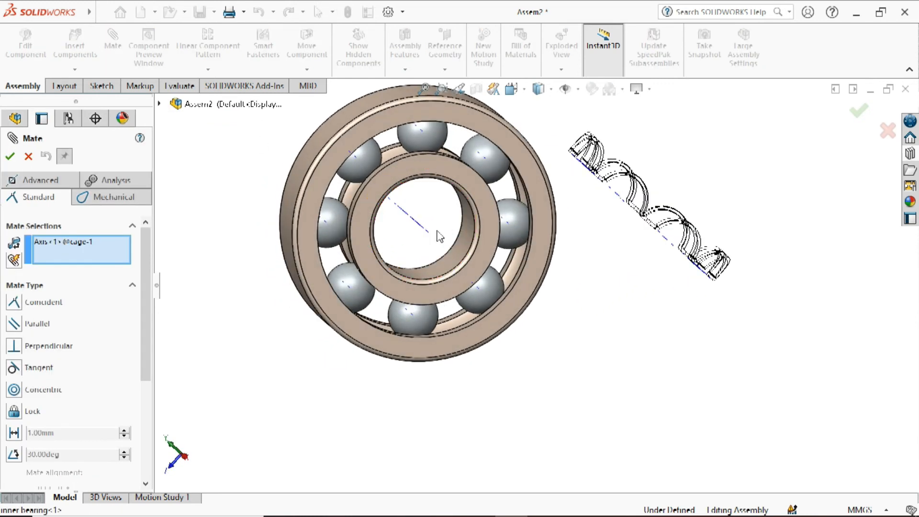
{"action": "scroll", "coordinate": [427, 241], "scroll_direction": "down", "scroll_amount": 5}
{"action": "left_click", "coordinate": [440, 230]}
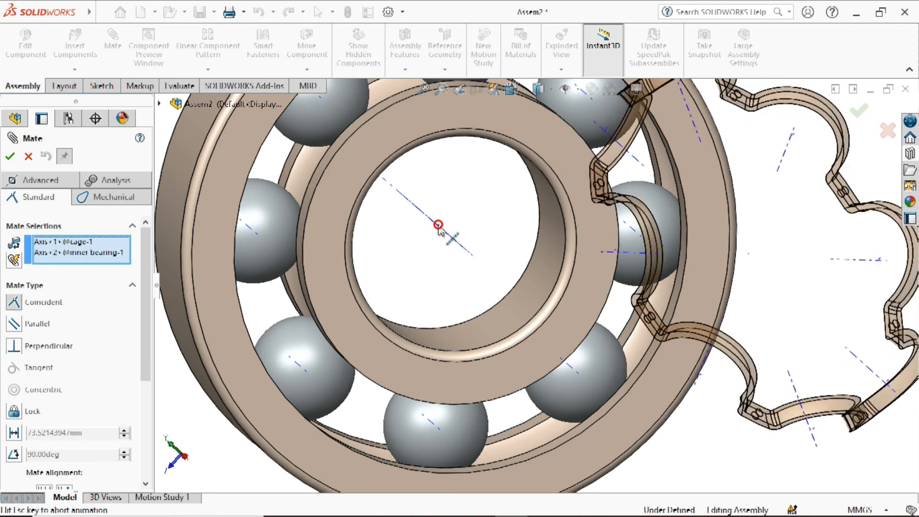
{"action": "left_click", "coordinate": [422, 208]}
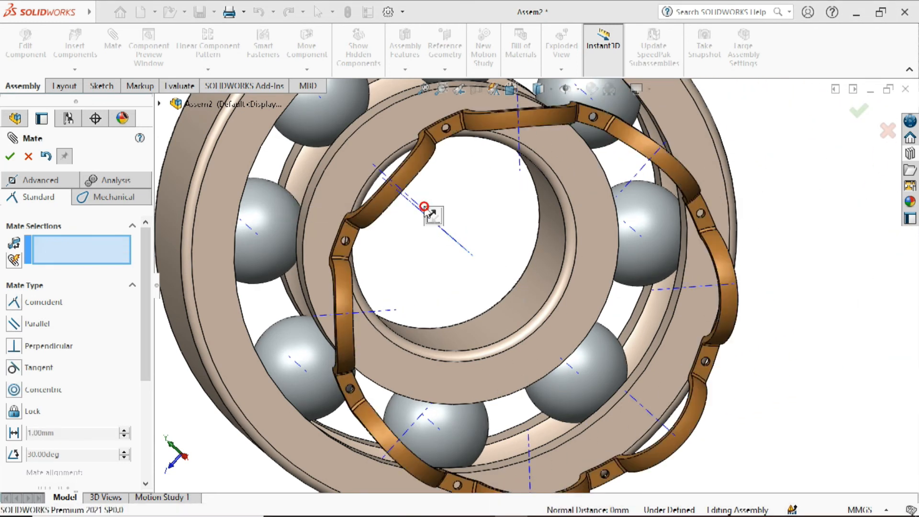
Mate the inner face of one of the cage's curved pockets concentric with a neighbouring patterned ball.
{"action": "scroll", "coordinate": [550, 244], "scroll_direction": "up", "scroll_amount": 4}
{"action": "mouse_move", "coordinate": [512, 261]}
{"action": "middle_mouse_down"}
{"action": "mouse_move", "coordinate": [541, 233]}
{"action": "mouse_move", "coordinate": [551, 247]}
{"action": "mouse_move", "coordinate": [596, 257]}
{"action": "middle_mouse_up"}
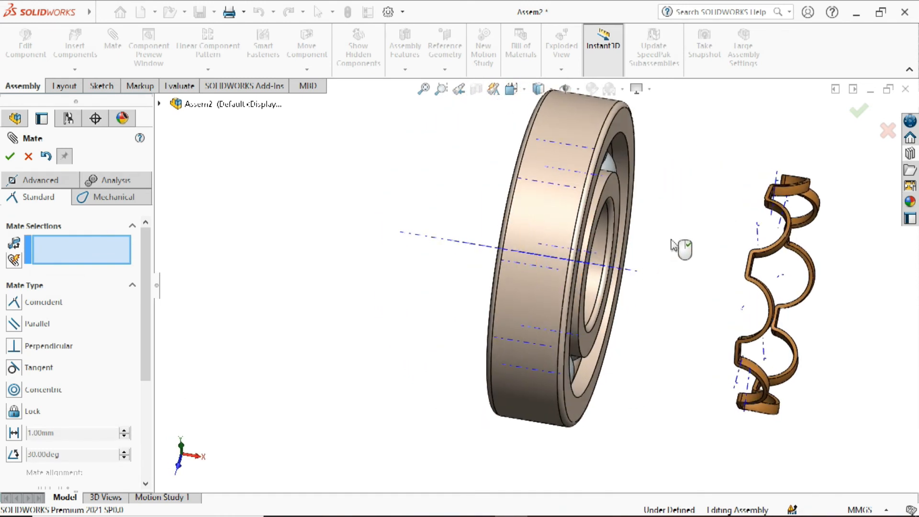
{"action": "middle_click_drag", "start_coordinate": [697, 249], "coordinate": [775, 277]}
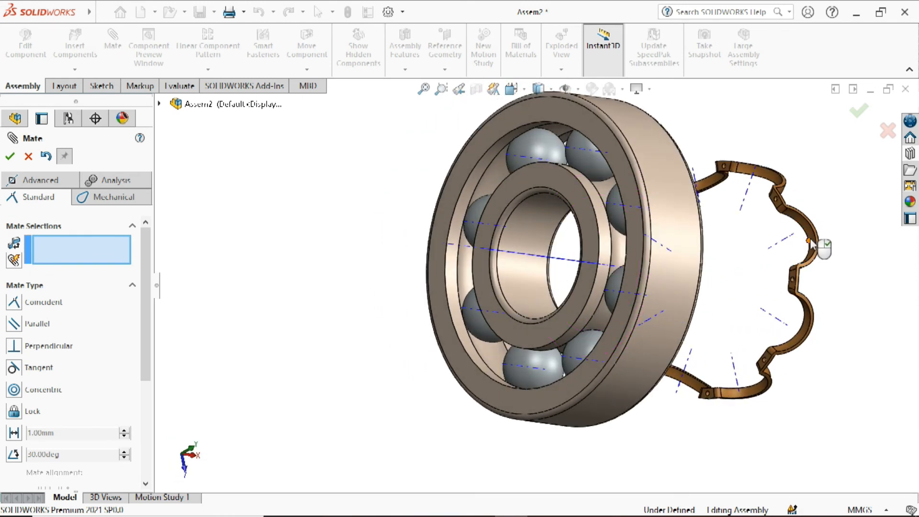
{"action": "scroll", "coordinate": [814, 238], "scroll_direction": "down", "scroll_amount": 3}
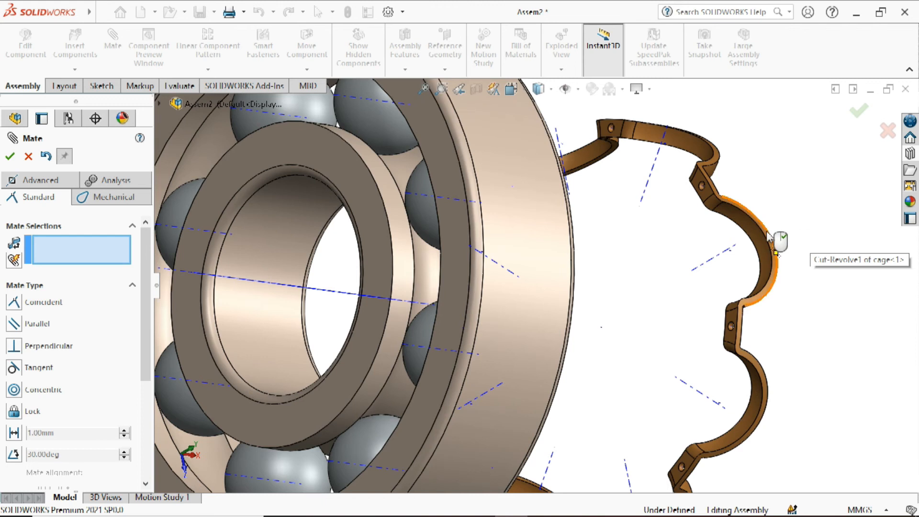
{"action": "left_click", "coordinate": [748, 228]}
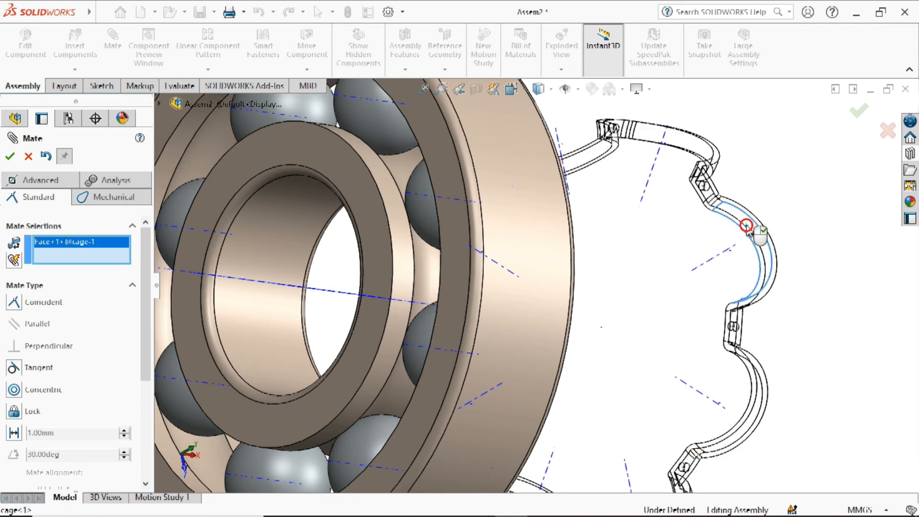
{"action": "middle_click_drag", "start_coordinate": [689, 241], "coordinate": [537, 215]}
{"action": "left_click", "coordinate": [539, 213]}
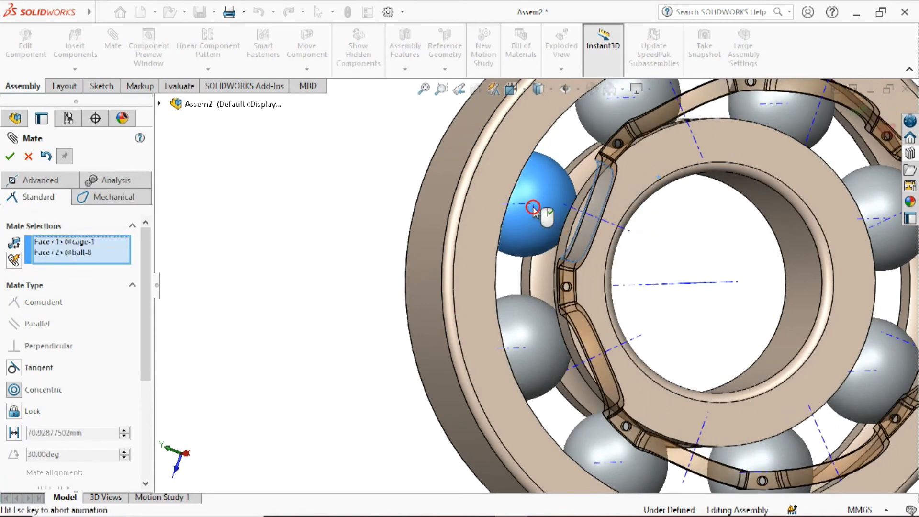
{"action": "left_click", "coordinate": [636, 191]}
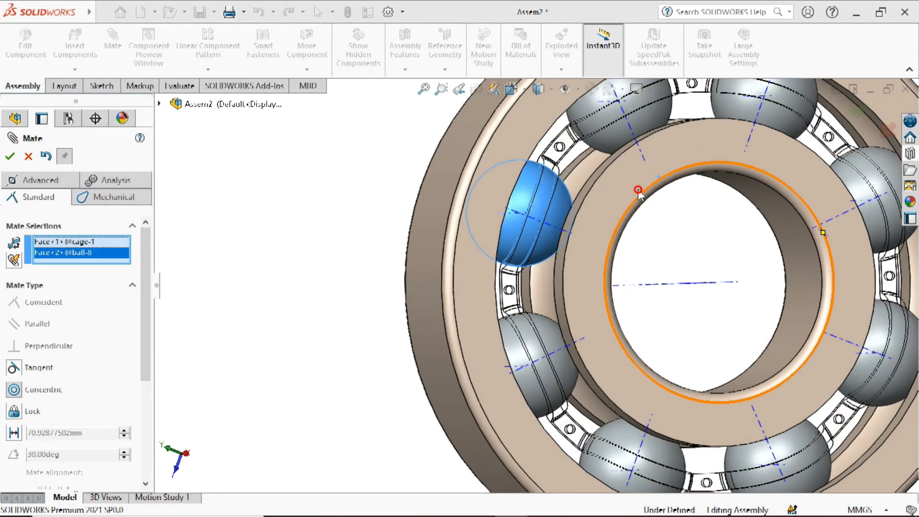
Examine how the cage fits around the balls from both sides of the bearing, and finish mating.
{"action": "scroll", "coordinate": [618, 225], "scroll_direction": "up", "scroll_amount": 5}
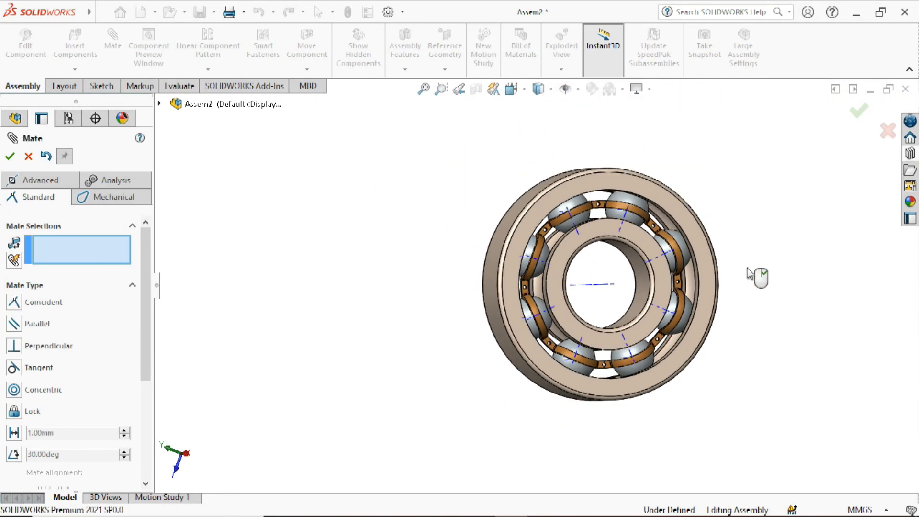
{"action": "scroll", "coordinate": [759, 277], "scroll_direction": "down", "scroll_amount": 5}
{"action": "scroll", "coordinate": [426, 245], "scroll_direction": "up", "scroll_amount": 2}
{"action": "scroll", "coordinate": [425, 244], "scroll_direction": "up", "scroll_amount": 1}
{"action": "scroll", "coordinate": [398, 273], "scroll_direction": "down", "scroll_amount": 1}
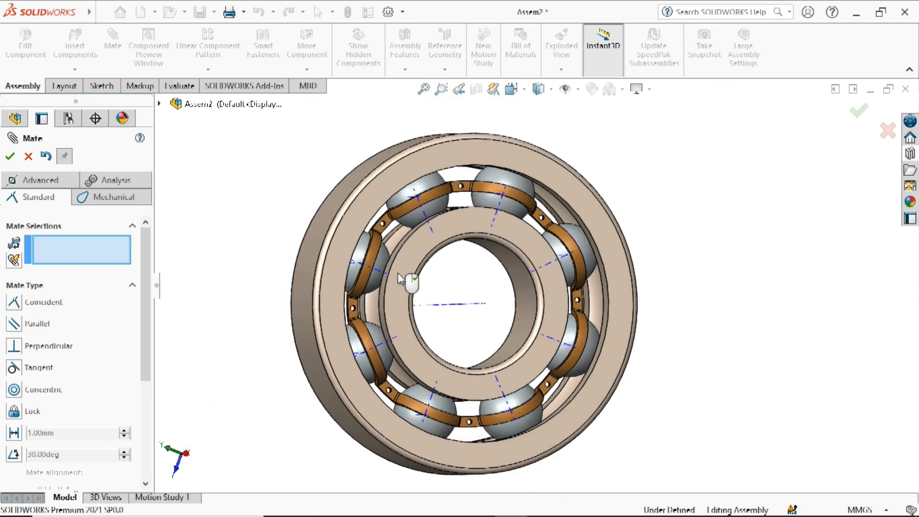
{"action": "middle_click_drag", "start_coordinate": [434, 278], "coordinate": [619, 253]}
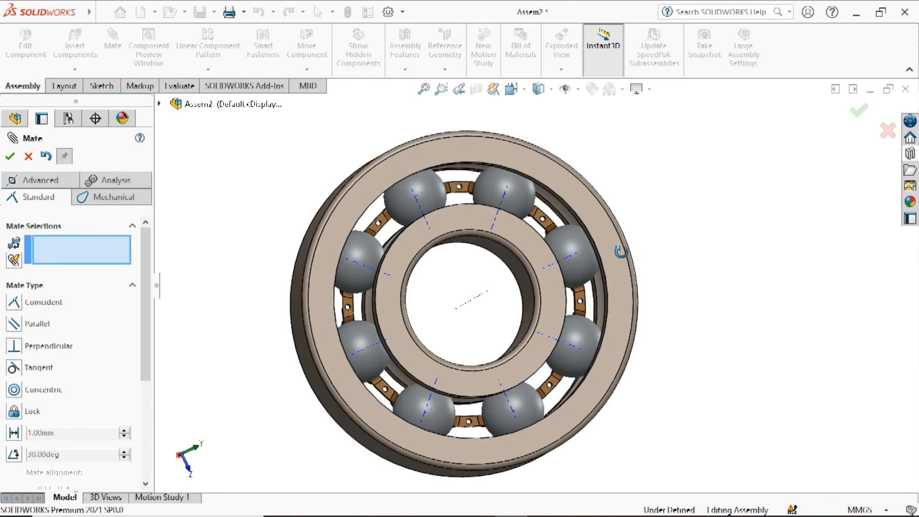
{"action": "scroll", "coordinate": [411, 199], "scroll_direction": "down", "scroll_amount": 2}
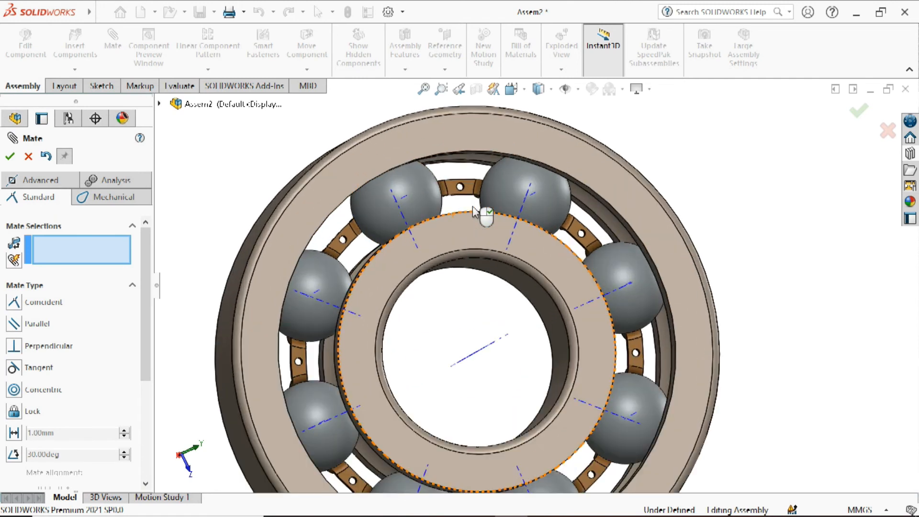
{"action": "left_click", "coordinate": [12, 157]}
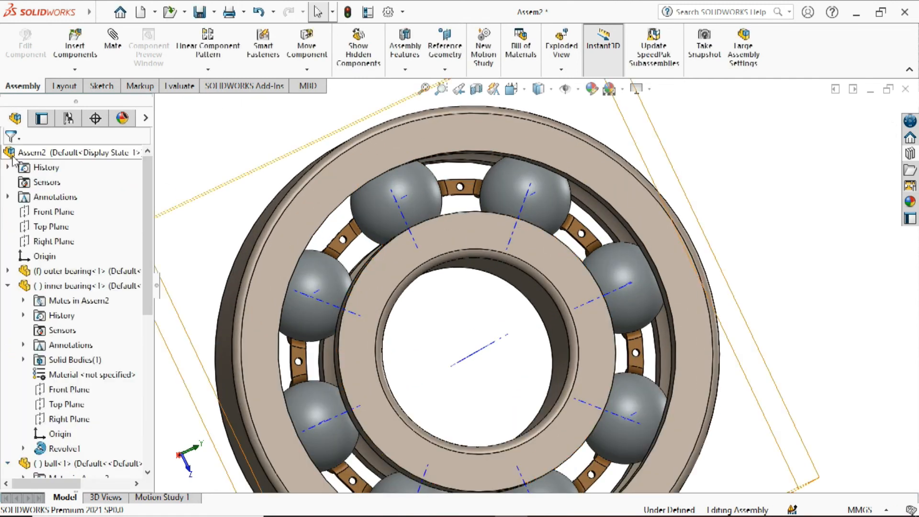
Mirror the cage component about its flat face between two ball pockets, keeping the center of bounding box mirror type.
{"action": "left_click", "coordinate": [470, 193]}
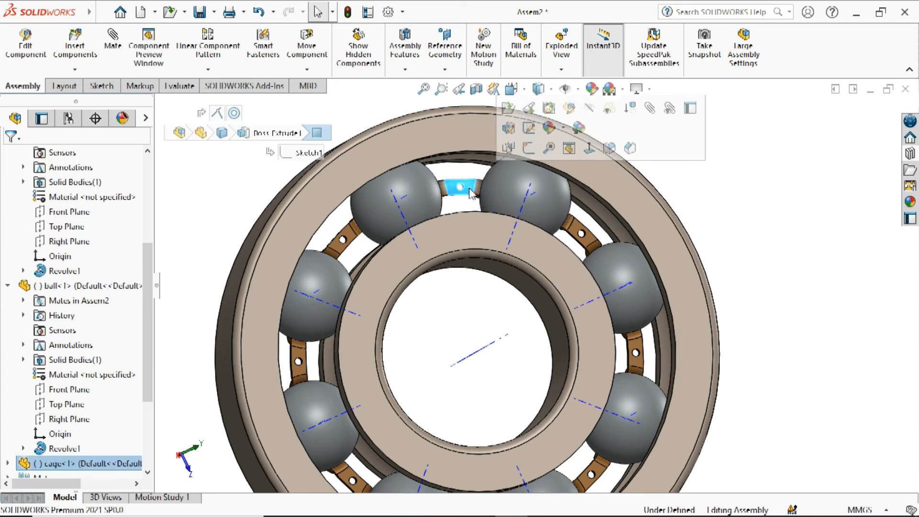
{"action": "left_click", "coordinate": [376, 106]}
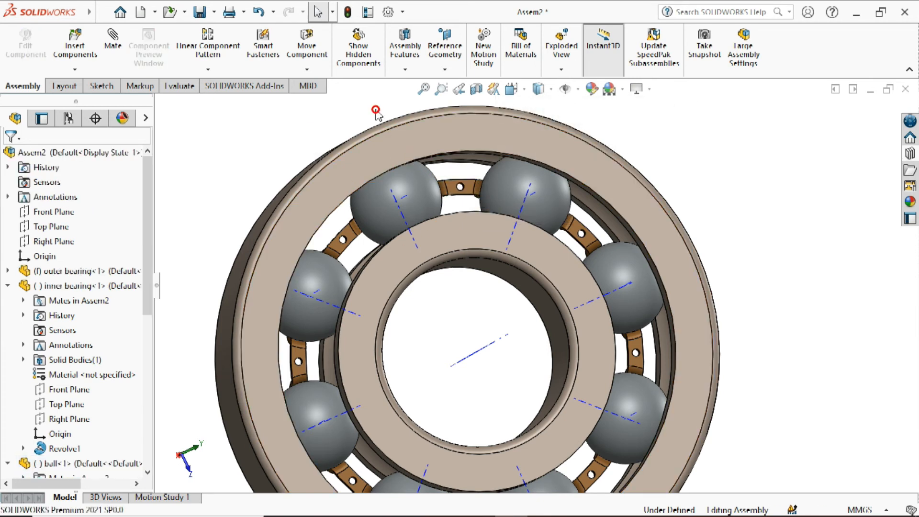
{"action": "left_click", "coordinate": [209, 70]}
{"action": "left_click", "coordinate": [212, 183]}
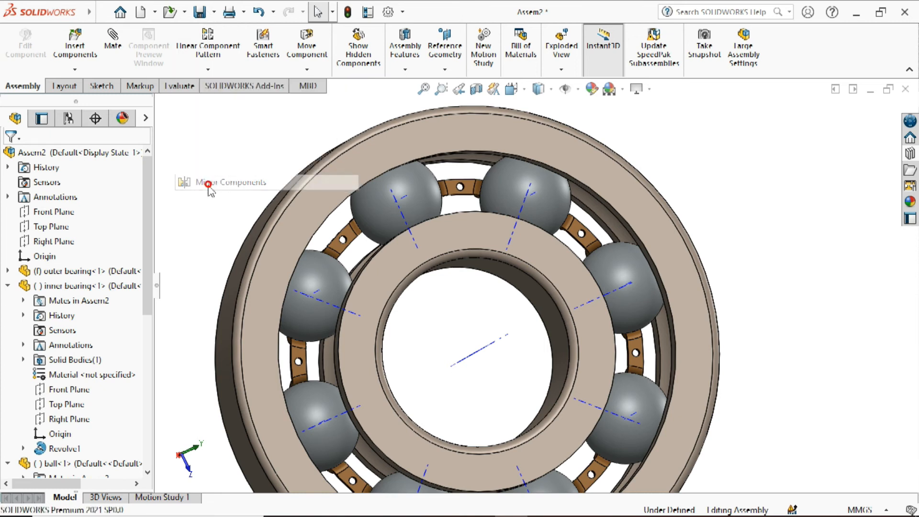
{"action": "left_click", "coordinate": [470, 194]}
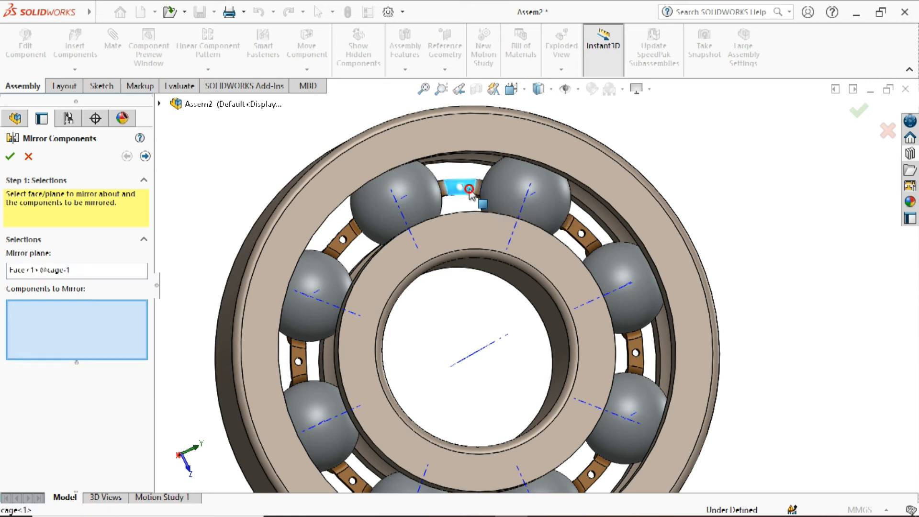
{"action": "left_click", "coordinate": [340, 250]}
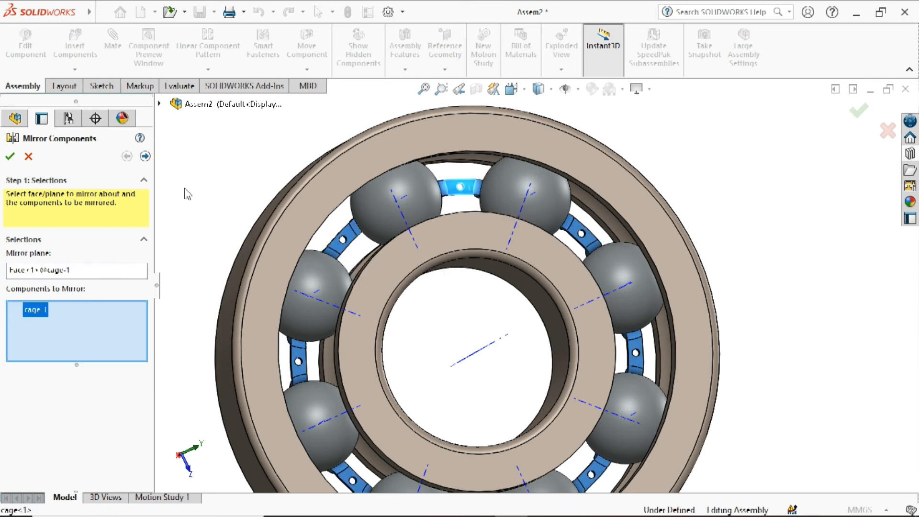
{"action": "left_click", "coordinate": [145, 157]}
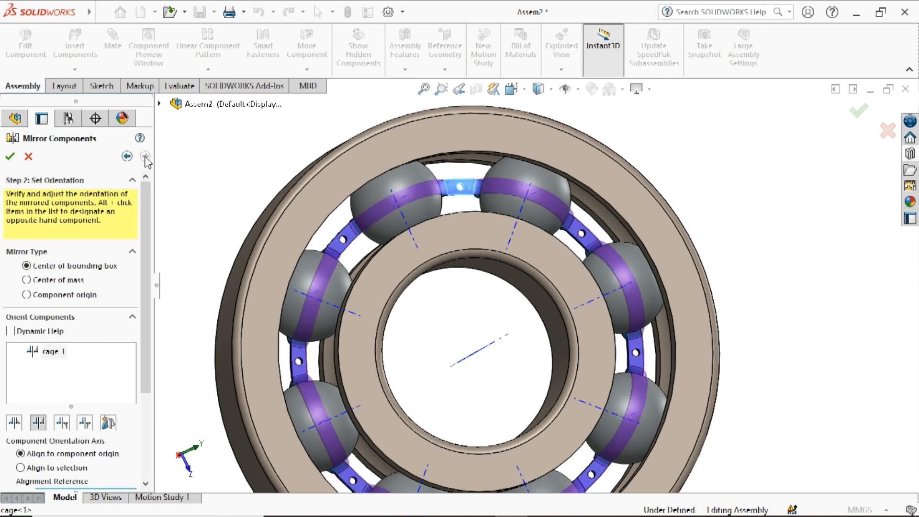
{"action": "left_click", "coordinate": [8, 159]}
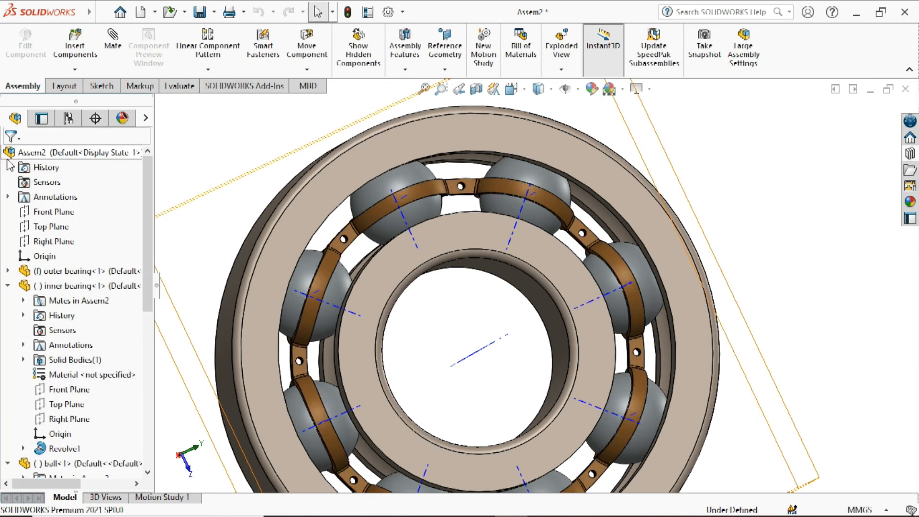
Hide the temporary axes displayed on the balls and the bearing.
{"action": "scroll", "coordinate": [547, 312], "scroll_direction": "up", "scroll_amount": 5}
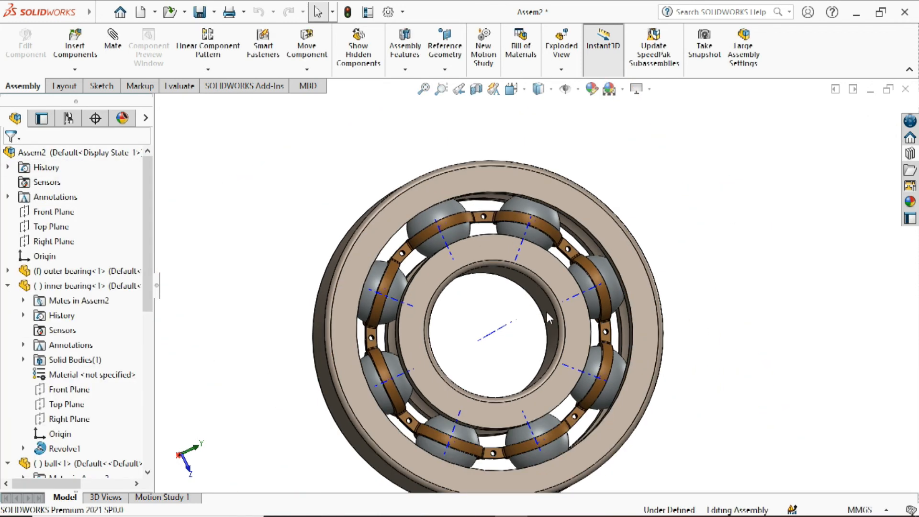
{"action": "scroll", "coordinate": [544, 357], "scroll_direction": "down", "scroll_amount": 3}
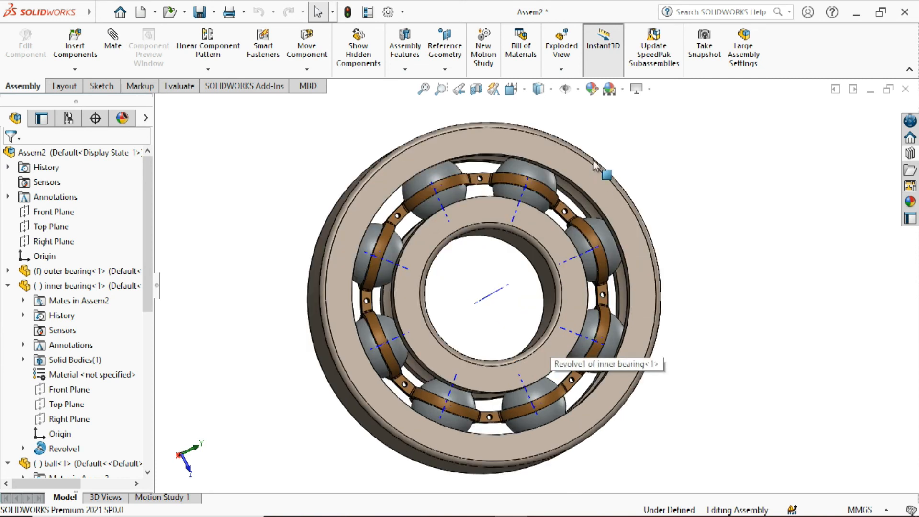
{"action": "left_click", "coordinate": [579, 90]}
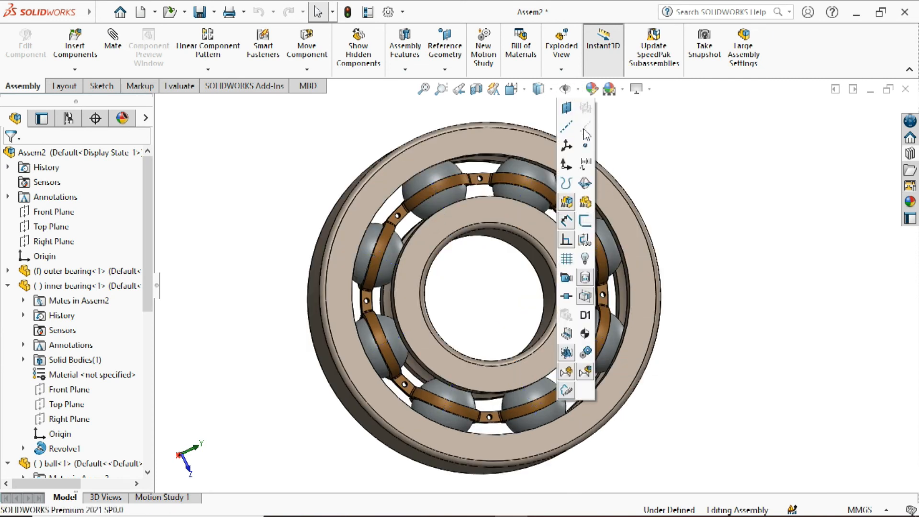
{"action": "left_click", "coordinate": [699, 188]}
Insert the Rivet - (Round Head) - DIN 660 from the Design Library at a hole in the mirrored cage.
{"action": "scroll", "coordinate": [510, 283], "scroll_direction": "up", "scroll_amount": 1}
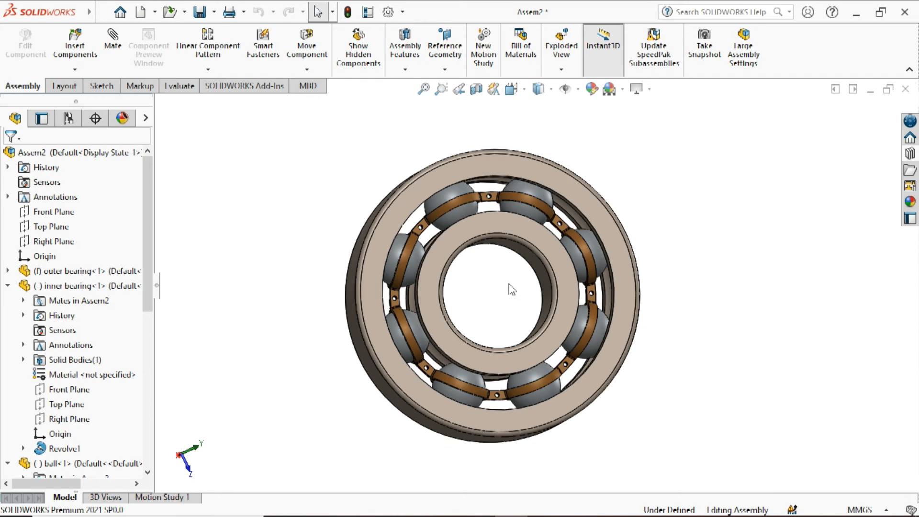
{"action": "scroll", "coordinate": [509, 285], "scroll_direction": "down", "scroll_amount": 1}
{"action": "middle_click_drag", "start_coordinate": [511, 290], "coordinate": [493, 301]}
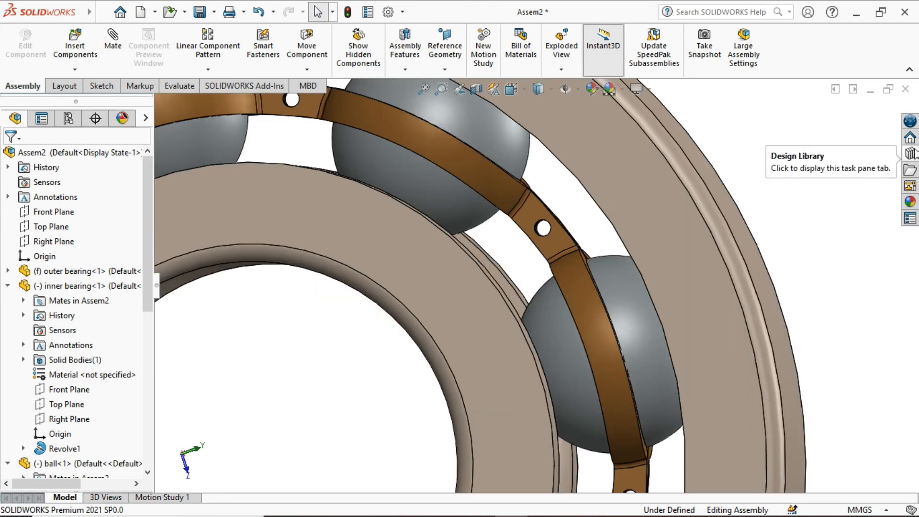
{"action": "left_click", "coordinate": [912, 154]}
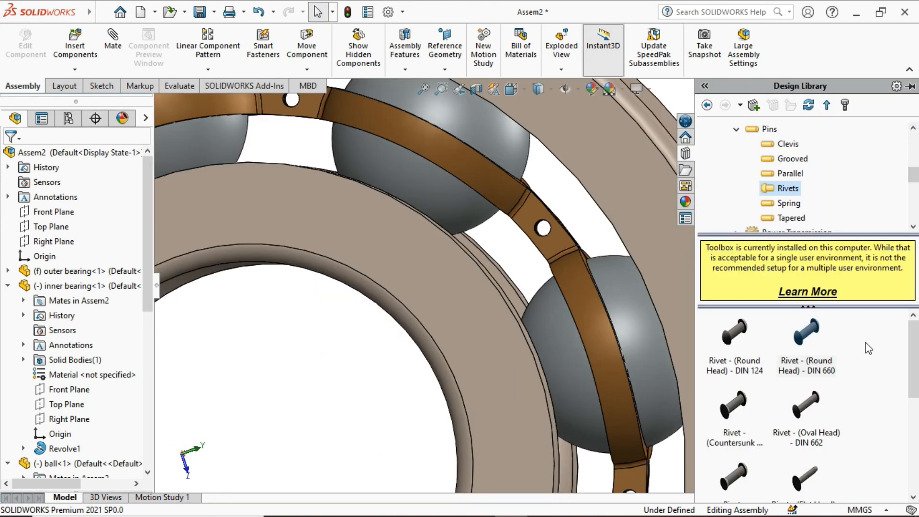
{"action": "left_click_drag", "start_coordinate": [807, 335], "coordinate": [544, 230]}
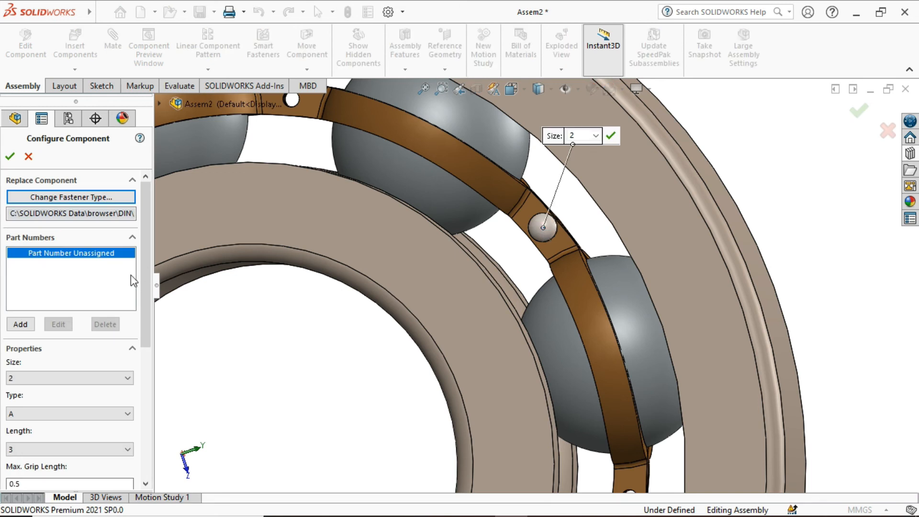
Configure the DIN 660 rivet with length 6, keeping size 2 and type A, and finish inserting it.
{"action": "left_click_drag", "start_coordinate": [146, 264], "coordinate": [145, 314]}
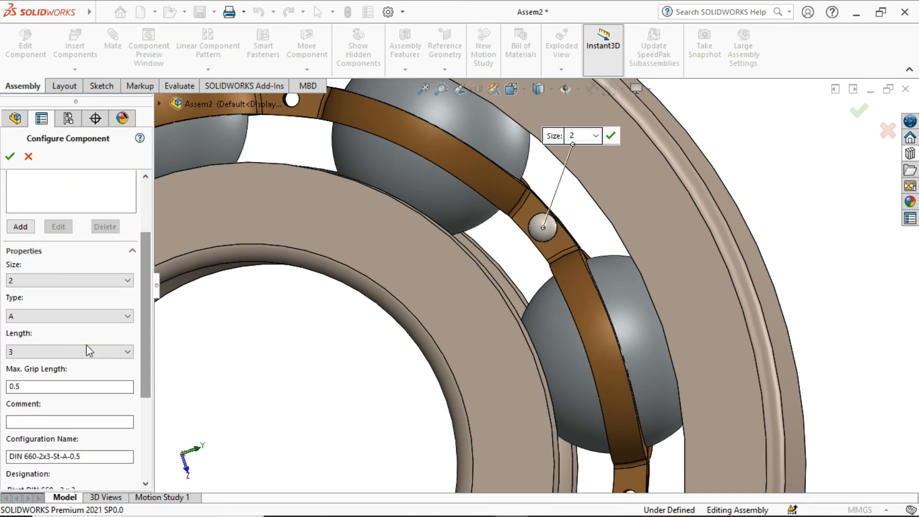
{"action": "left_click", "coordinate": [126, 353]}
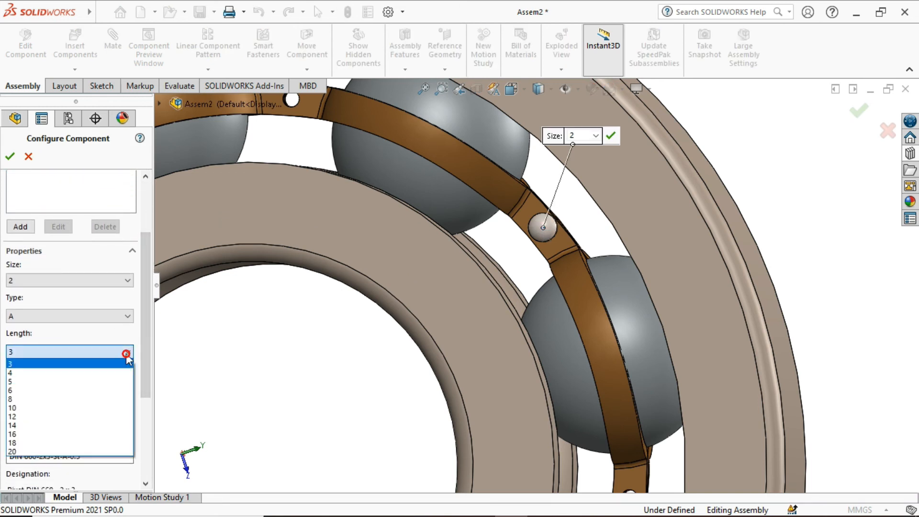
{"action": "left_click", "coordinate": [25, 392]}
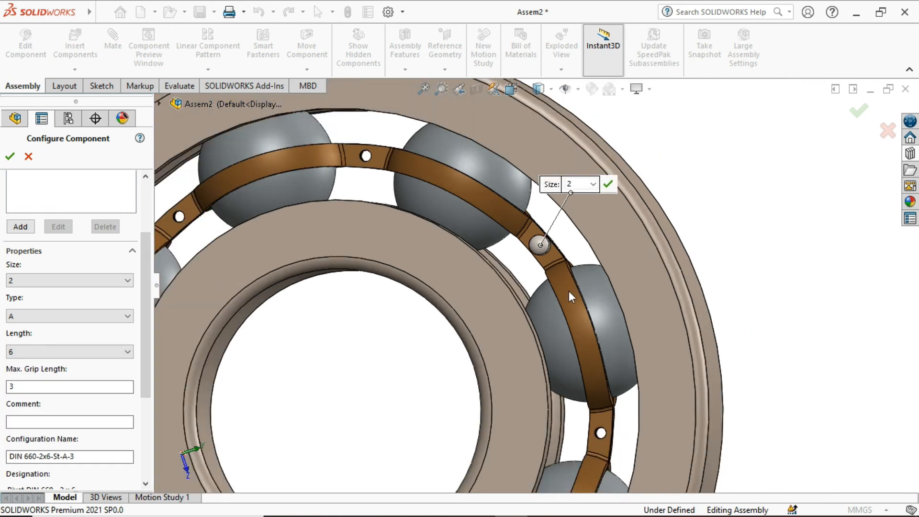
{"action": "scroll", "coordinate": [570, 293], "scroll_direction": "up", "scroll_amount": 5}
{"action": "middle_click_drag", "start_coordinate": [570, 293], "coordinate": [520, 309]}
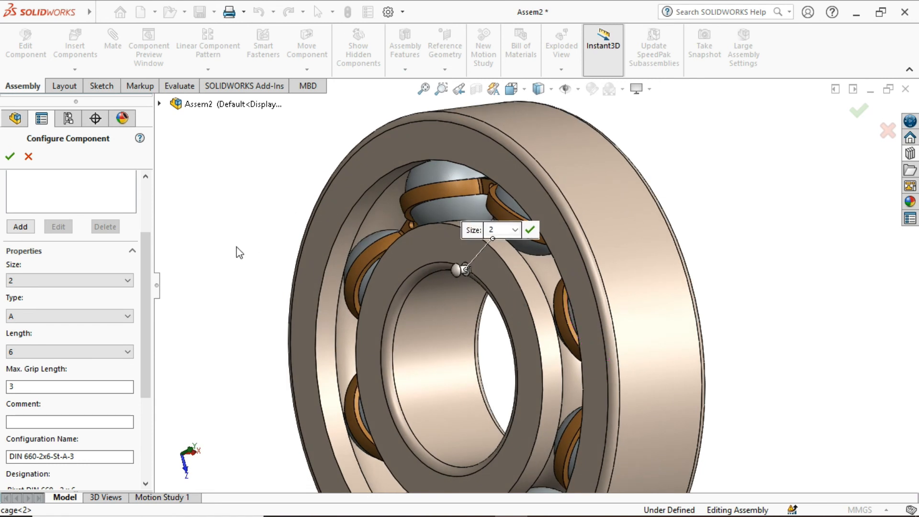
{"action": "left_click", "coordinate": [10, 157]}
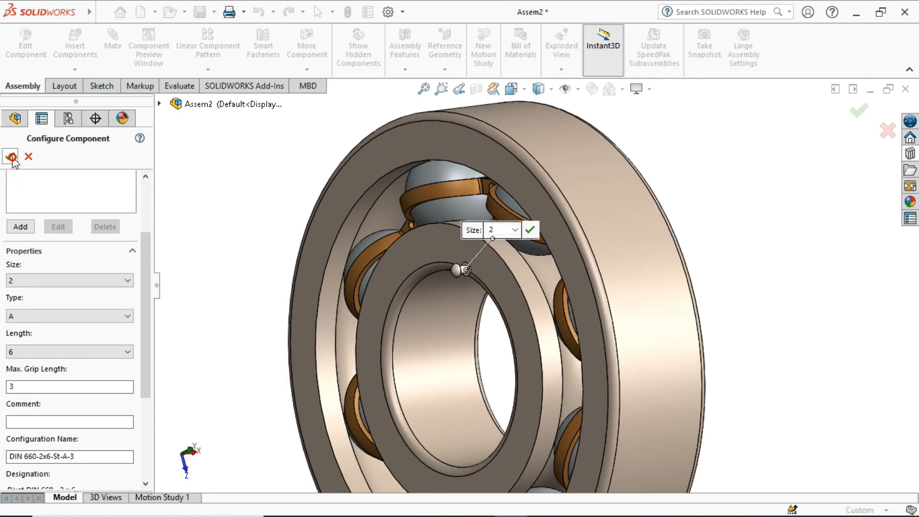
{"action": "left_click", "coordinate": [11, 156]}
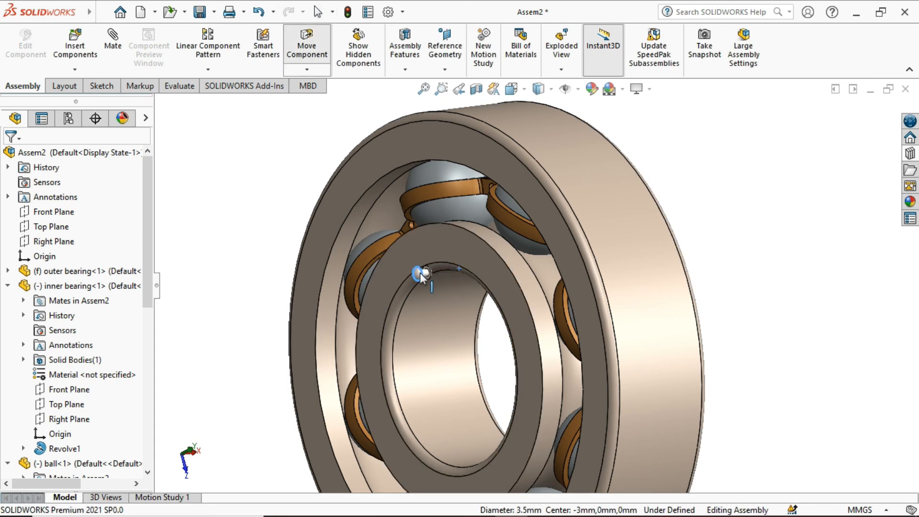
Mate the rivet's cylindrical shank concentric with a rivet hole in the mirrored cage.
{"action": "scroll", "coordinate": [431, 275], "scroll_direction": "down", "scroll_amount": 5}
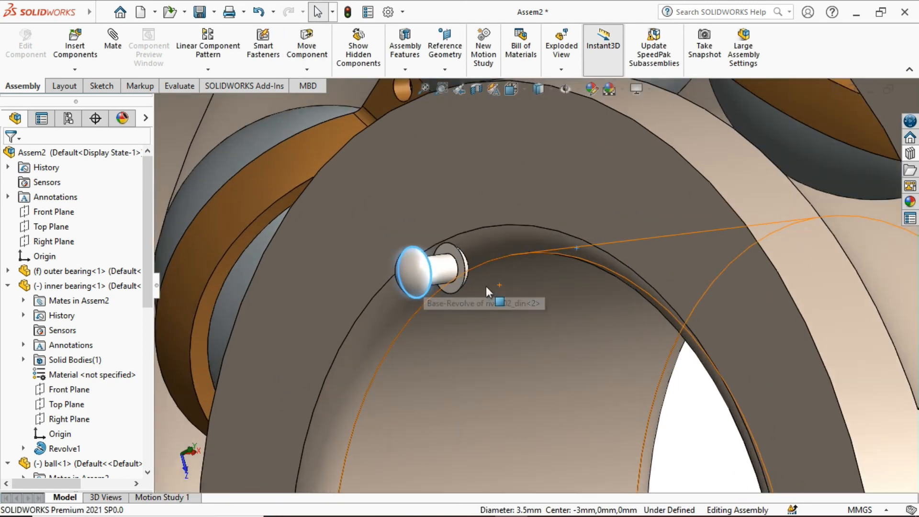
{"action": "left_click", "coordinate": [448, 270]}
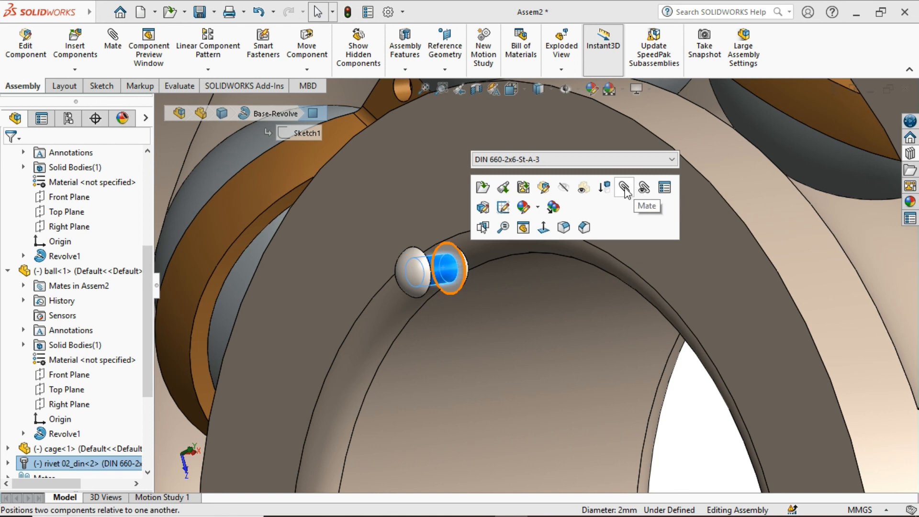
{"action": "scroll", "coordinate": [733, 223], "scroll_direction": "up", "scroll_amount": 7}
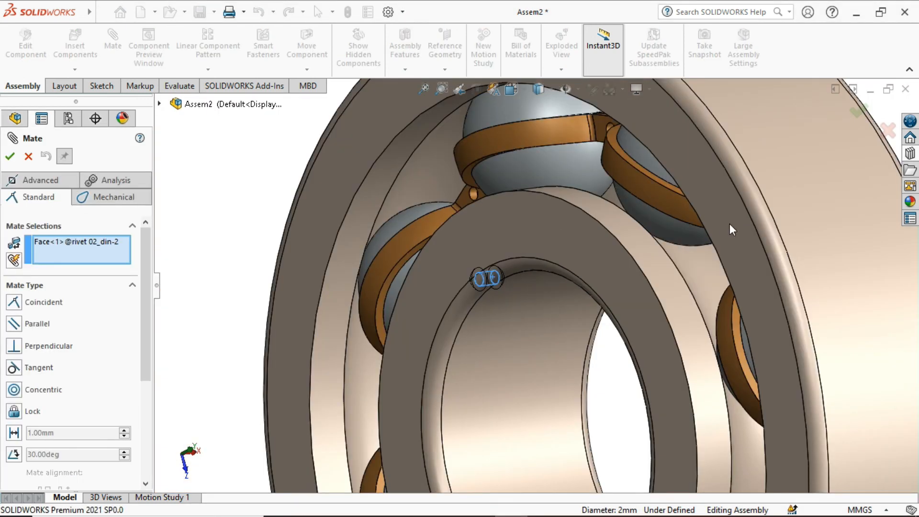
{"action": "middle_click_drag", "start_coordinate": [573, 210], "coordinate": [593, 192]}
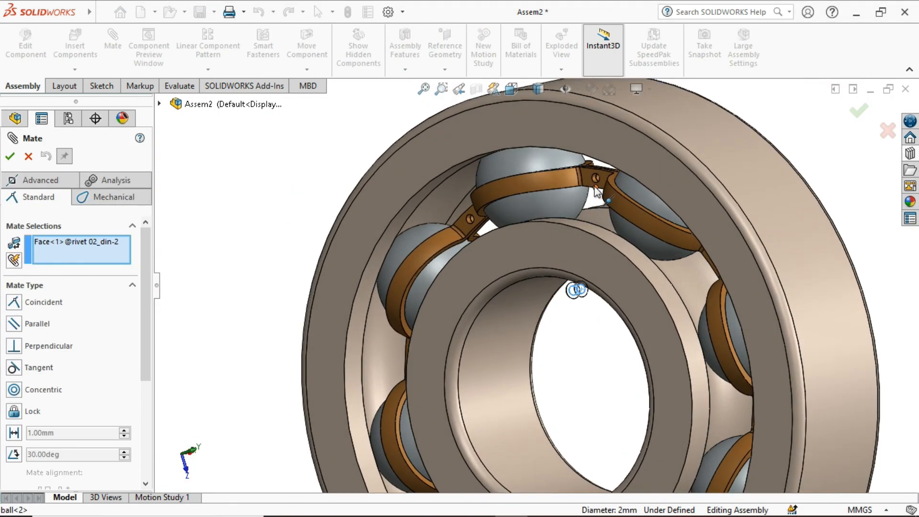
{"action": "scroll", "coordinate": [596, 185], "scroll_direction": "down", "scroll_amount": 6}
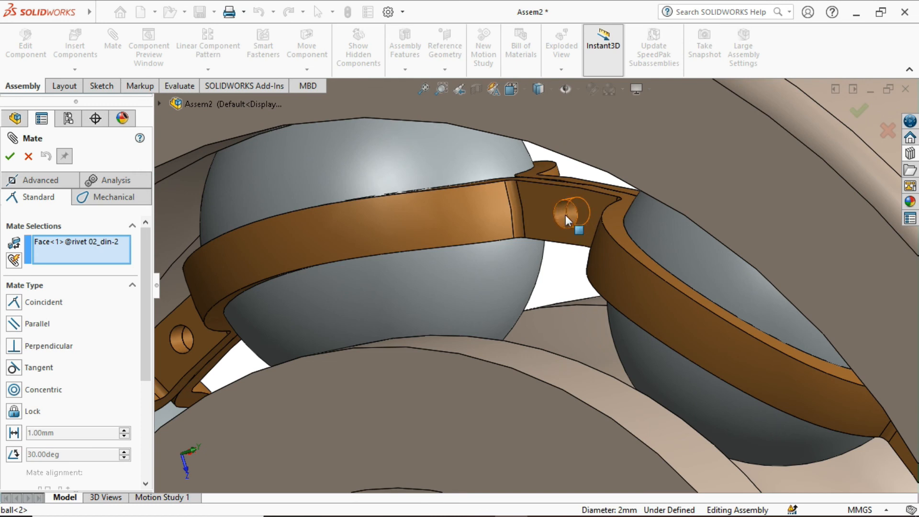
{"action": "left_click", "coordinate": [565, 214]}
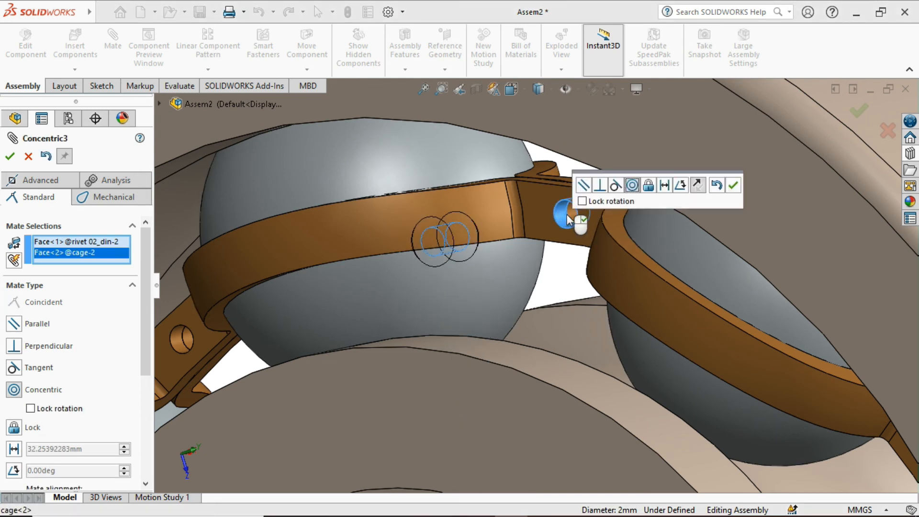
{"action": "left_click", "coordinate": [733, 187]}
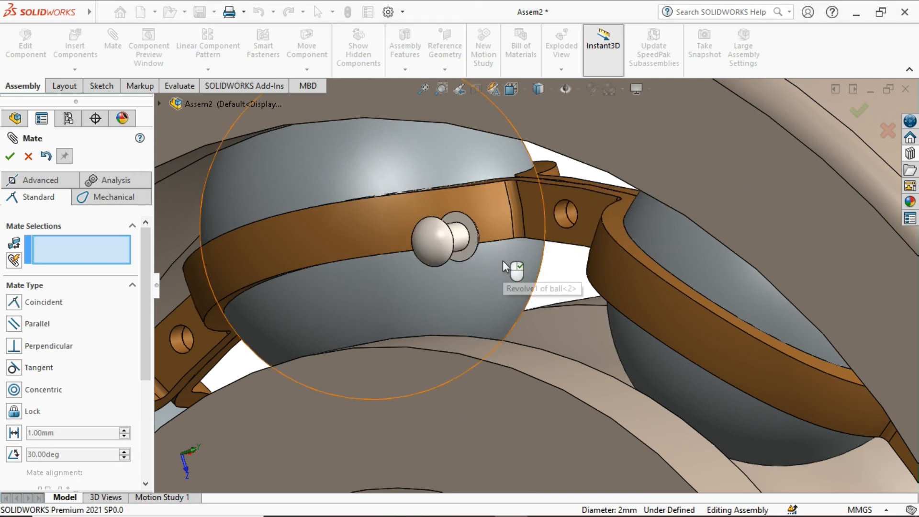
Slide the rivet outward along the hole axis to expose the underside of its head.
{"action": "middle_click_drag", "start_coordinate": [503, 260], "coordinate": [370, 282]}
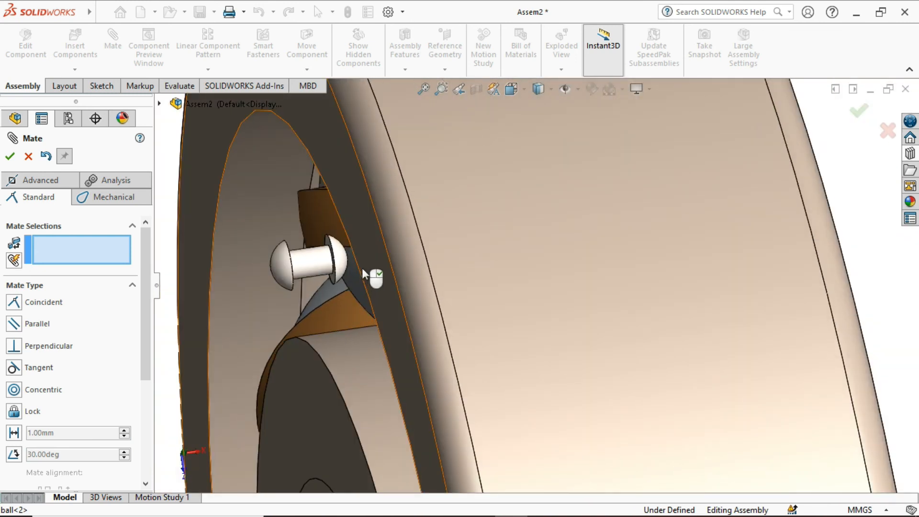
{"action": "left_click", "coordinate": [307, 260]}
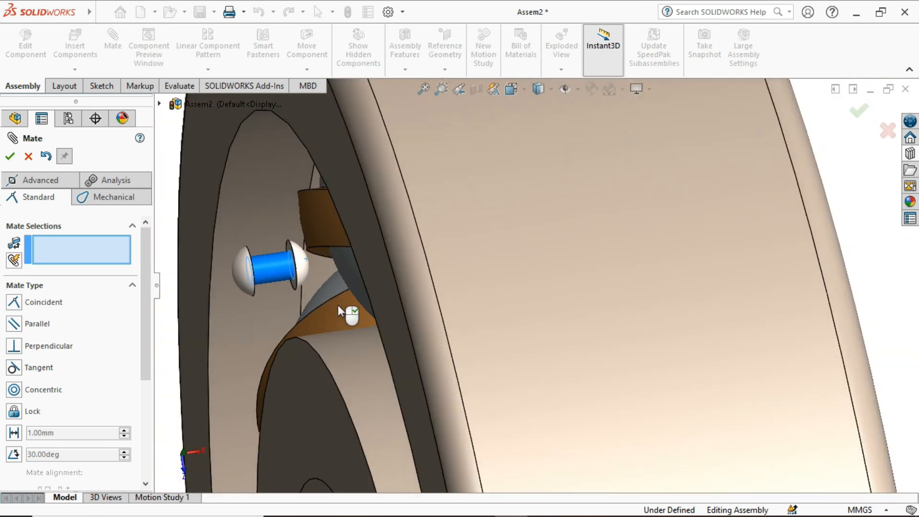
{"action": "scroll", "coordinate": [338, 305], "scroll_direction": "up", "scroll_amount": 5}
{"action": "scroll", "coordinate": [416, 289], "scroll_direction": "down", "scroll_amount": 8}
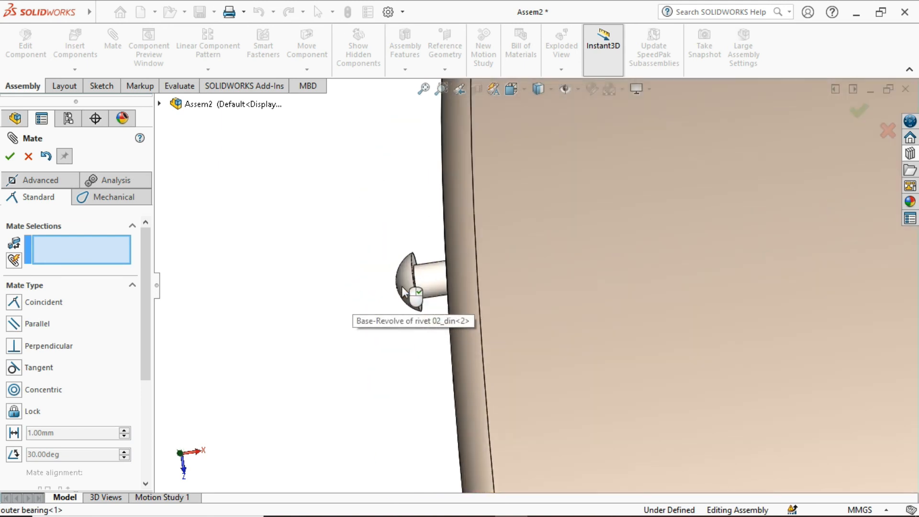
{"action": "middle_click_drag", "start_coordinate": [412, 290], "coordinate": [364, 289]}
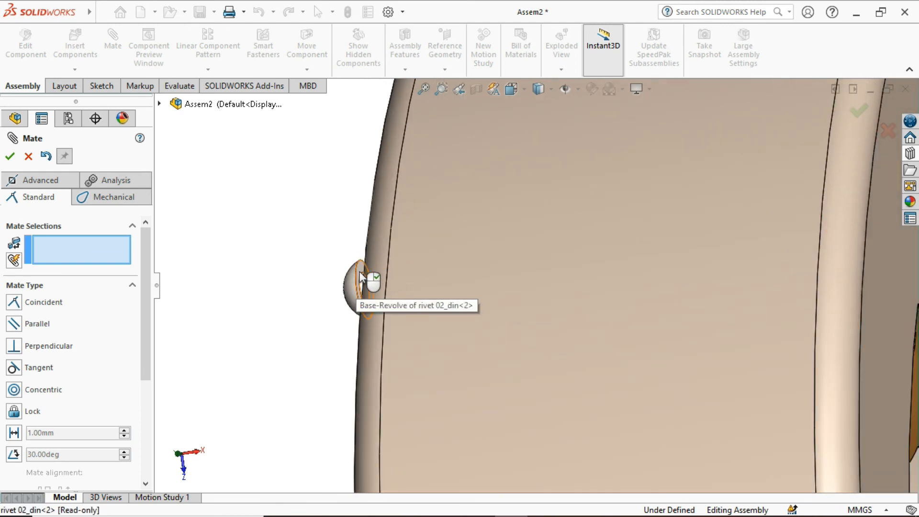
Mate the underside of the rivet head coincident with the mirrored cage's flat face around the rivet hole.
{"action": "left_click", "coordinate": [360, 276]}
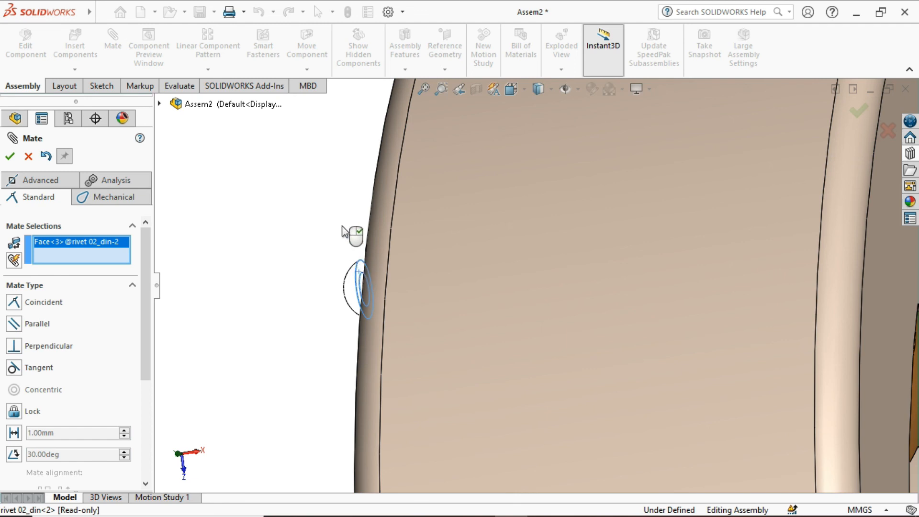
{"action": "scroll", "coordinate": [359, 239], "scroll_direction": "up", "scroll_amount": 8}
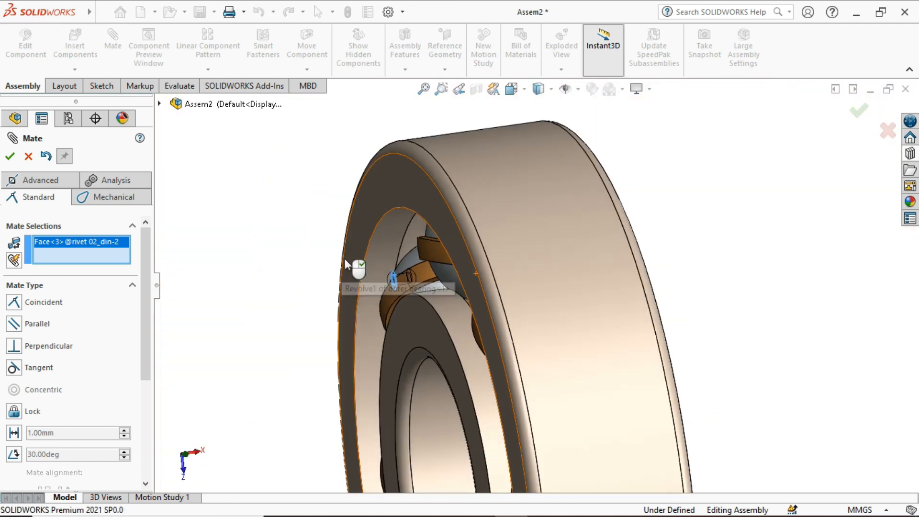
{"action": "middle_click_drag", "start_coordinate": [463, 273], "coordinate": [536, 287]}
{"action": "scroll", "coordinate": [536, 287], "scroll_direction": "down", "scroll_amount": 3}
{"action": "scroll", "coordinate": [530, 291], "scroll_direction": "down", "scroll_amount": 2}
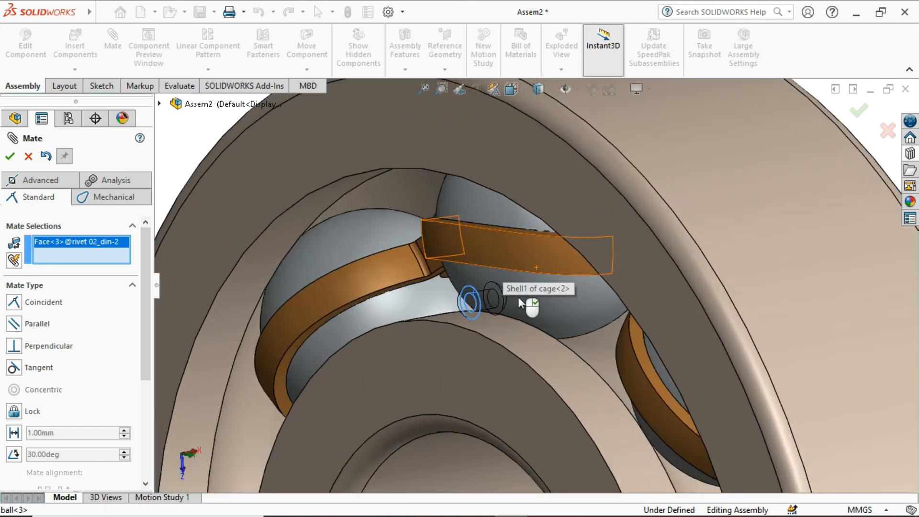
{"action": "scroll", "coordinate": [524, 297], "scroll_direction": "up", "scroll_amount": 5}
{"action": "middle_click_drag", "start_coordinate": [522, 297], "coordinate": [579, 290]}
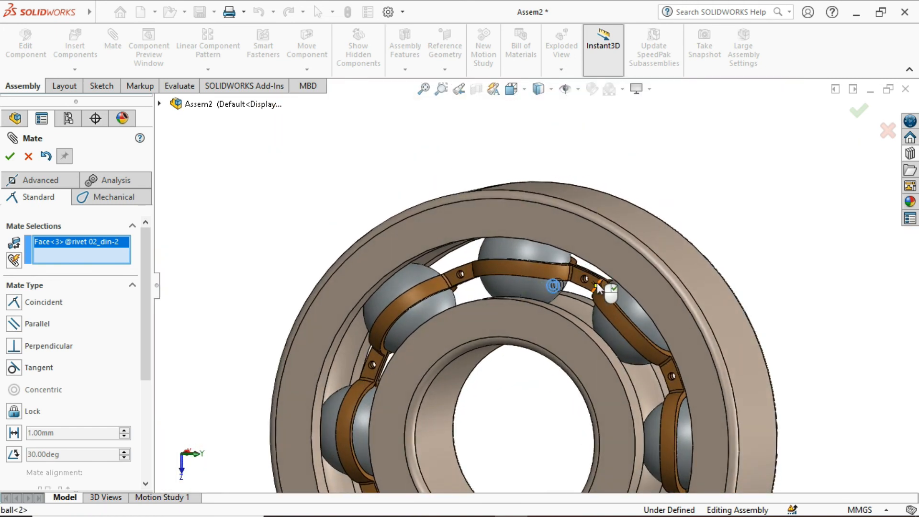
{"action": "scroll", "coordinate": [596, 287], "scroll_direction": "down", "scroll_amount": 5}
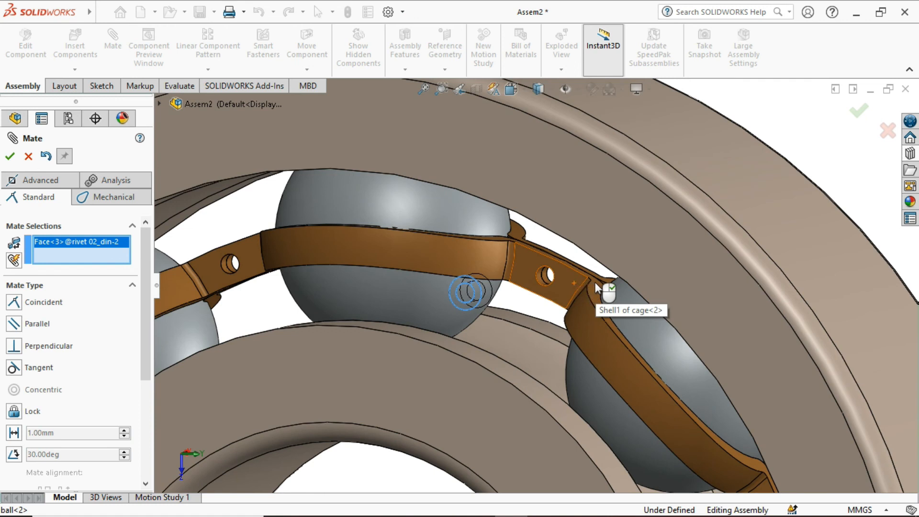
{"action": "left_click", "coordinate": [562, 288]}
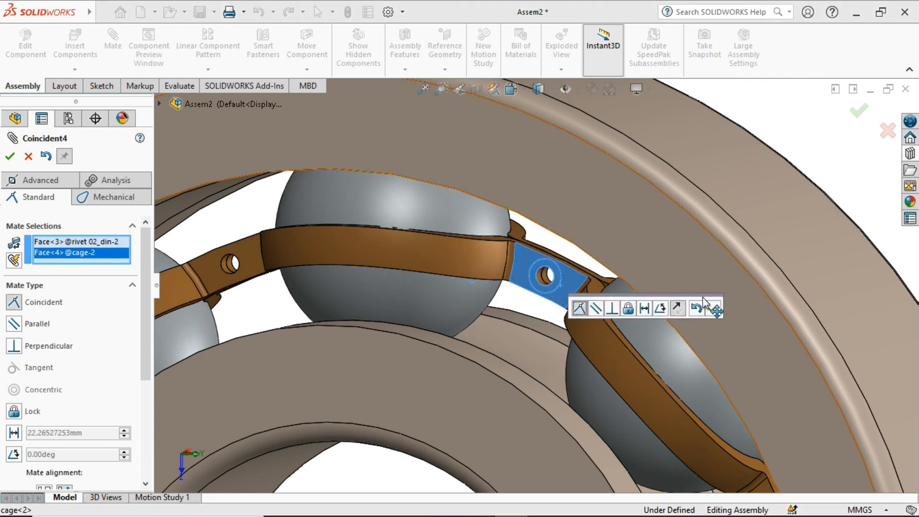
{"action": "left_click", "coordinate": [713, 311]}
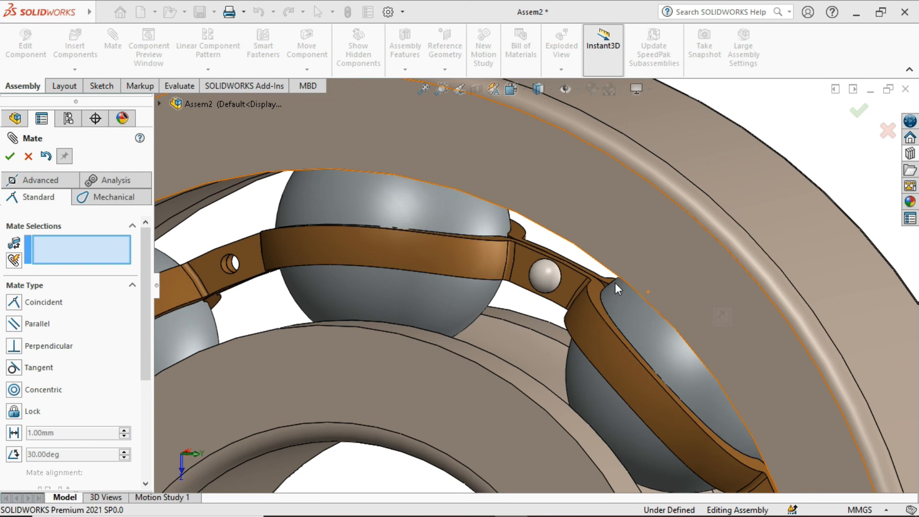
Examine how the rivet sits in the cage from several angles, and finish mating.
{"action": "scroll", "coordinate": [617, 287], "scroll_direction": "up", "scroll_amount": 5}
{"action": "scroll", "coordinate": [552, 302], "scroll_direction": "down", "scroll_amount": 3}
{"action": "middle_click_drag", "start_coordinate": [541, 300], "coordinate": [409, 289]}
{"action": "scroll", "coordinate": [540, 280], "scroll_direction": "up", "scroll_amount": 1}
{"action": "scroll", "coordinate": [575, 278], "scroll_direction": "down", "scroll_amount": 6}
{"action": "scroll", "coordinate": [574, 321], "scroll_direction": "up", "scroll_amount": 5}
{"action": "middle_click_drag", "start_coordinate": [545, 293], "coordinate": [576, 314]}
{"action": "scroll", "coordinate": [492, 302], "scroll_direction": "down", "scroll_amount": 5}
{"action": "scroll", "coordinate": [531, 250], "scroll_direction": "down", "scroll_amount": 1}
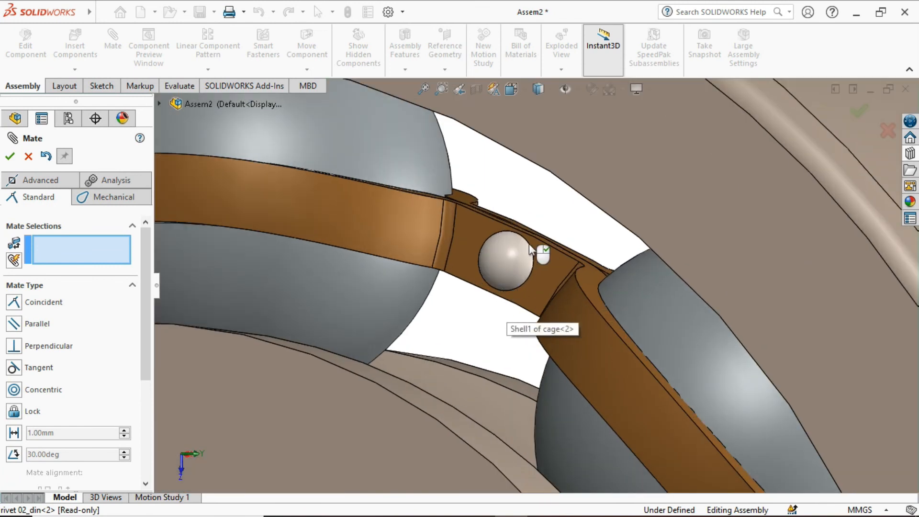
{"action": "left_click", "coordinate": [11, 156]}
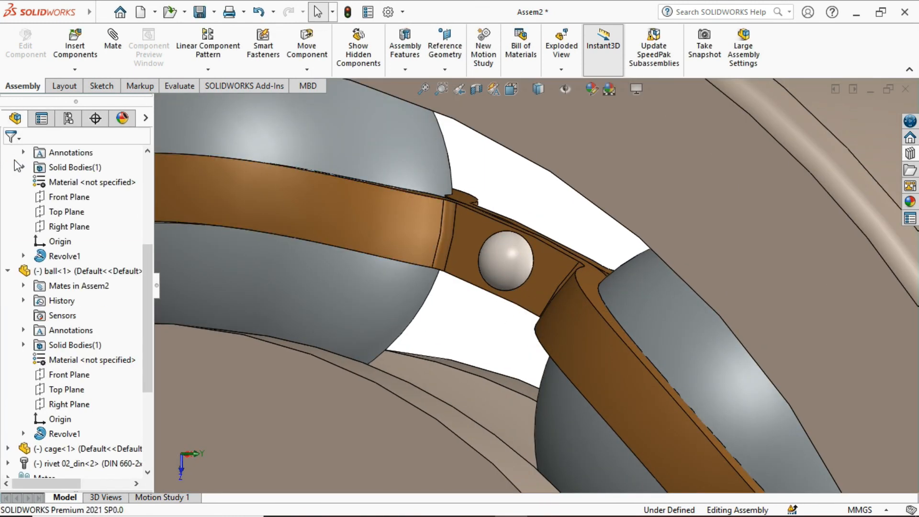
Fit the whole bearing in view and show the temporary axes.
{"action": "scroll", "coordinate": [532, 287], "scroll_direction": "up", "scroll_amount": 10}
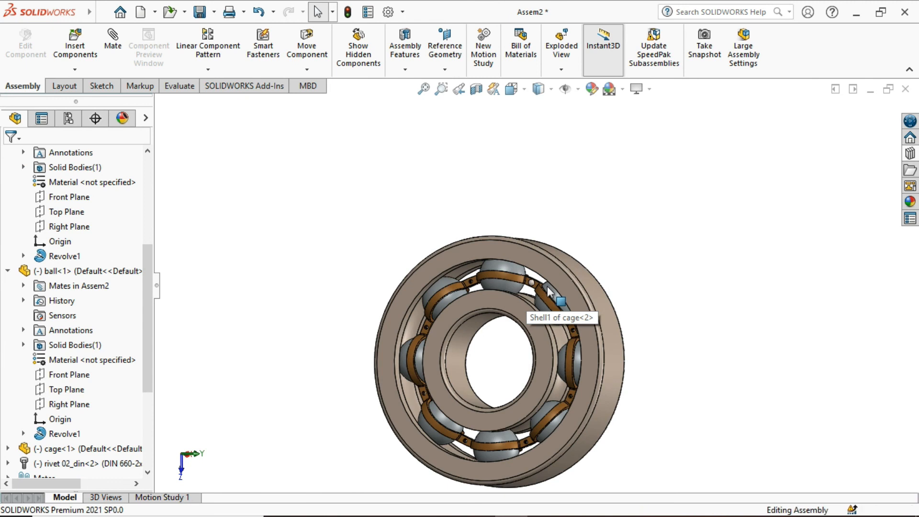
{"action": "middle_click_drag", "start_coordinate": [538, 302], "coordinate": [531, 383]}
{"action": "key", "text": "f"}
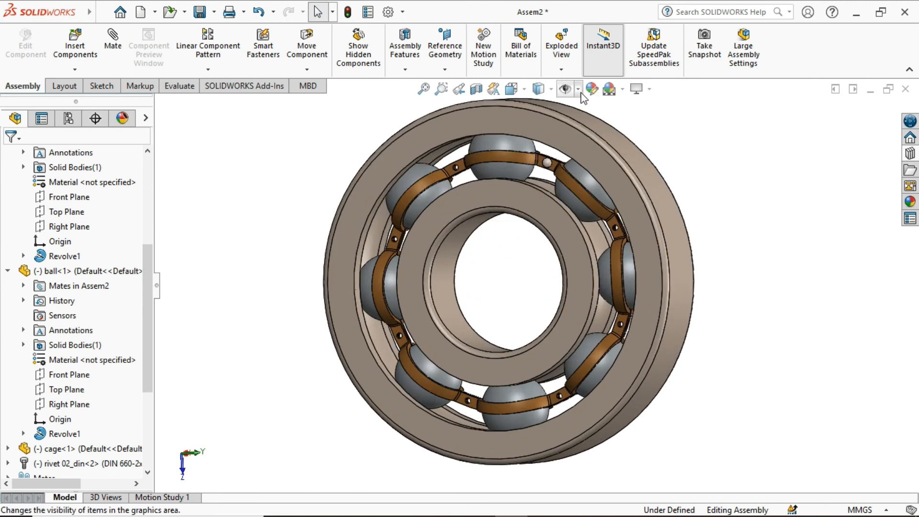
{"action": "left_click", "coordinate": [579, 89]}
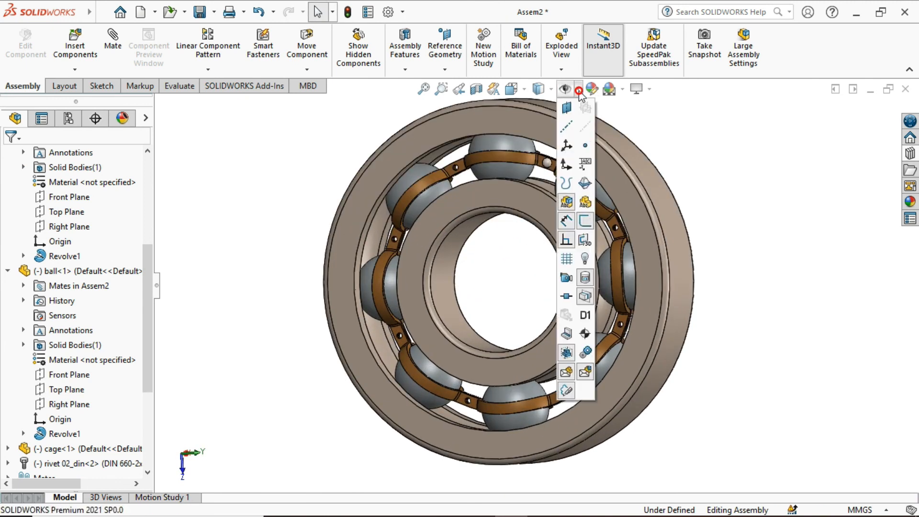
{"action": "left_click", "coordinate": [746, 177]}
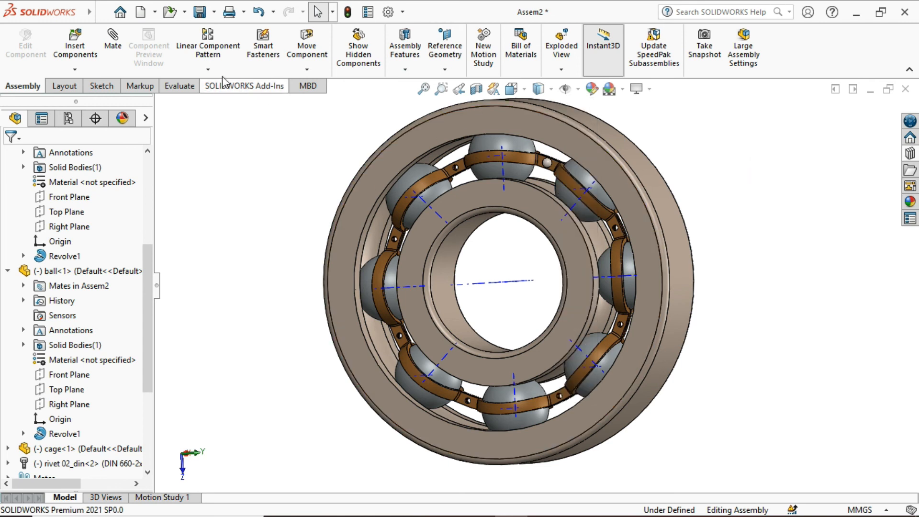
Create a circular component pattern of the rivet around the inner bearing's axis with 8 equally spaced instances over 360 degrees.
{"action": "left_click", "coordinate": [209, 69]}
{"action": "left_click", "coordinate": [217, 101]}
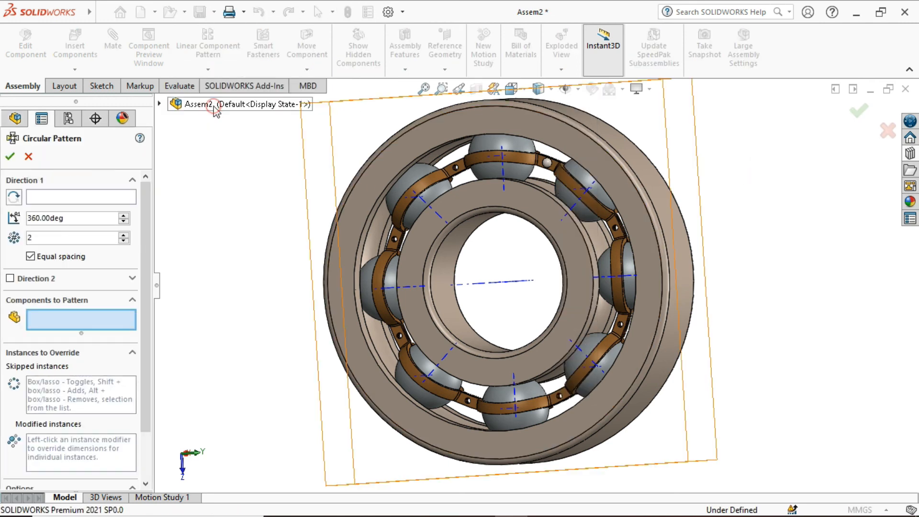
{"action": "left_click", "coordinate": [548, 163]}
{"action": "left_click", "coordinate": [113, 201]}
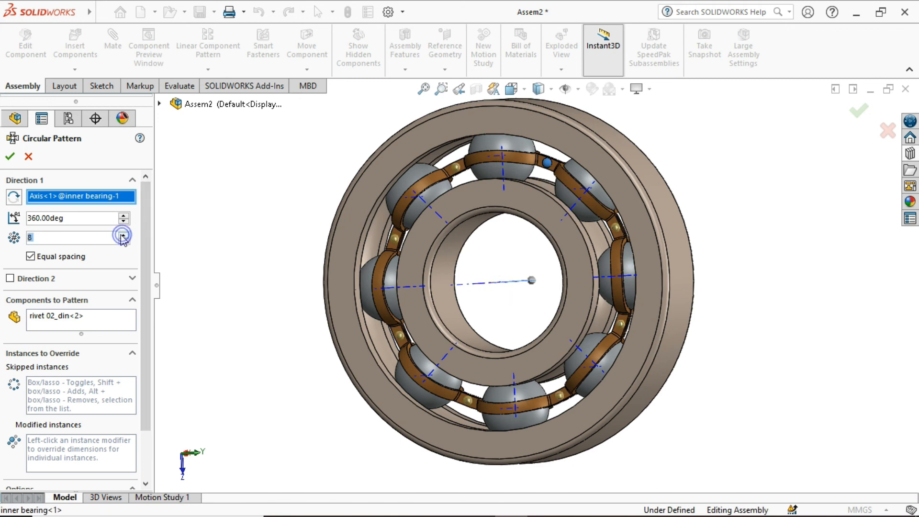
{"action": "left_click", "coordinate": [8, 157]}
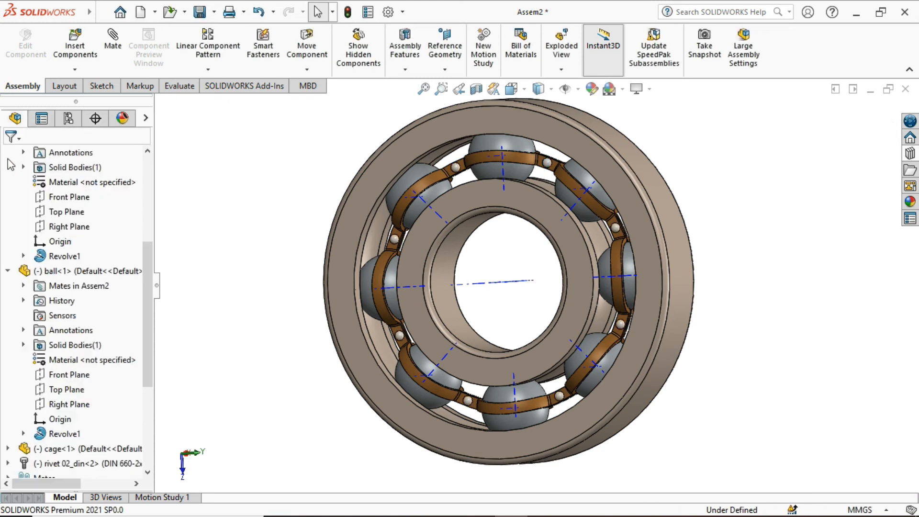
Hide the temporary axes in the assembly view.
{"action": "left_click", "coordinate": [579, 89]}
{"action": "left_click", "coordinate": [579, 90]}
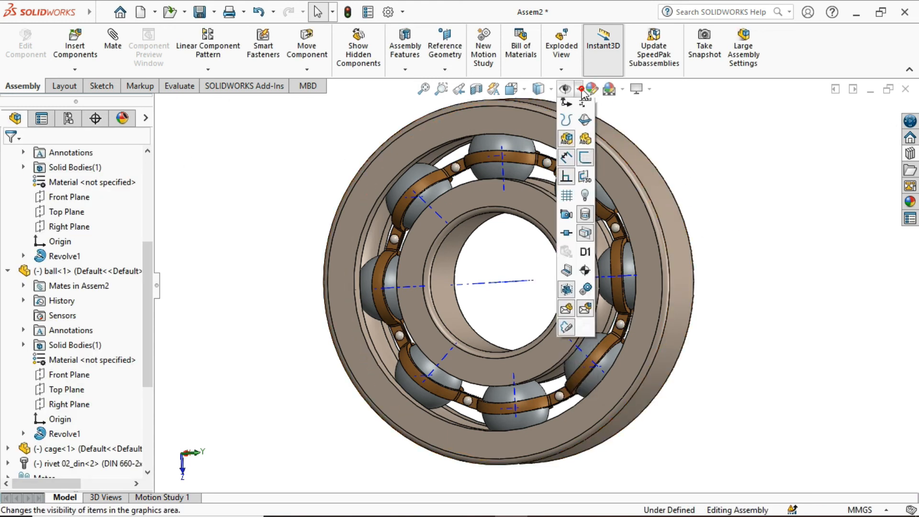
{"action": "left_click", "coordinate": [587, 128]}
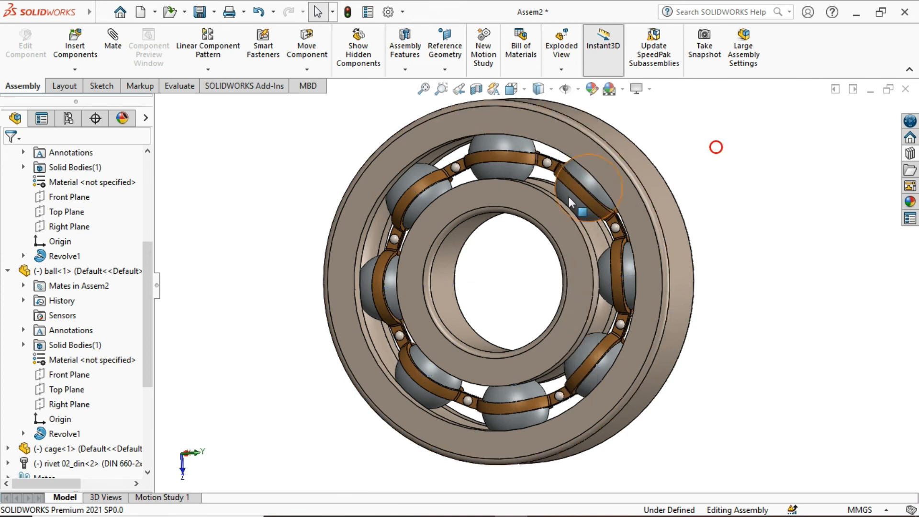
Inspect the completed bearing and turn the inner bearing to check its motion.
{"action": "scroll", "coordinate": [570, 197], "scroll_direction": "up", "scroll_amount": 2}
{"action": "scroll", "coordinate": [603, 205], "scroll_direction": "down", "scroll_amount": 2}
{"action": "scroll", "coordinate": [533, 286], "scroll_direction": "up", "scroll_amount": 3}
{"action": "scroll", "coordinate": [486, 385], "scroll_direction": "down", "scroll_amount": 2}
{"action": "mouse_move", "coordinate": [489, 376]}
{"action": "middle_mouse_down"}
{"action": "mouse_move", "coordinate": [509, 373]}
{"action": "mouse_move", "coordinate": [501, 373]}
{"action": "middle_mouse_up"}
{"action": "left_click_drag", "start_coordinate": [428, 232], "coordinate": [472, 199]}
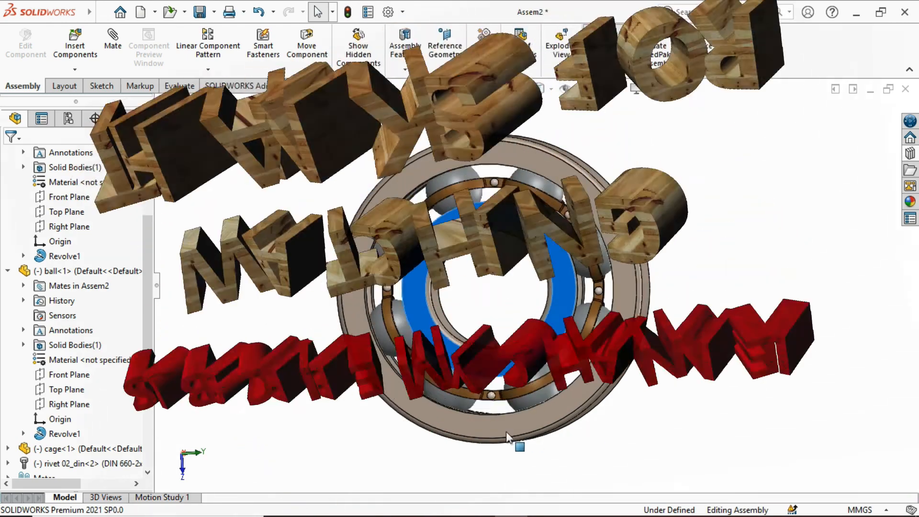